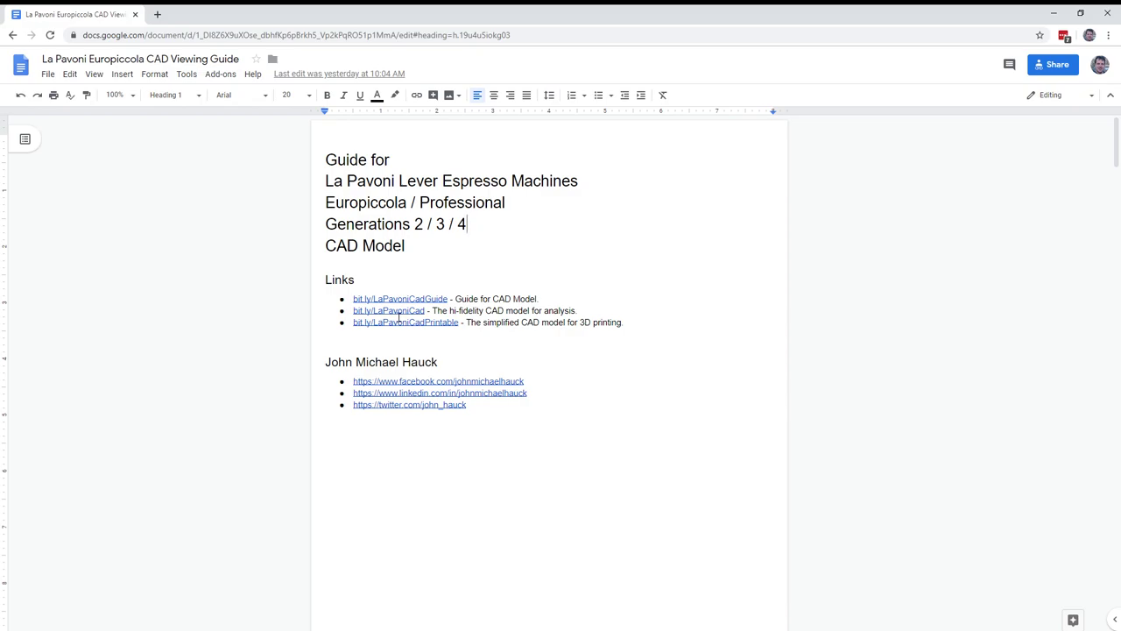
# Step: Open the hi-fidelity CAD model from the bit.ly/LaPavoniCad link in the guide
pyautogui.click(399, 312)
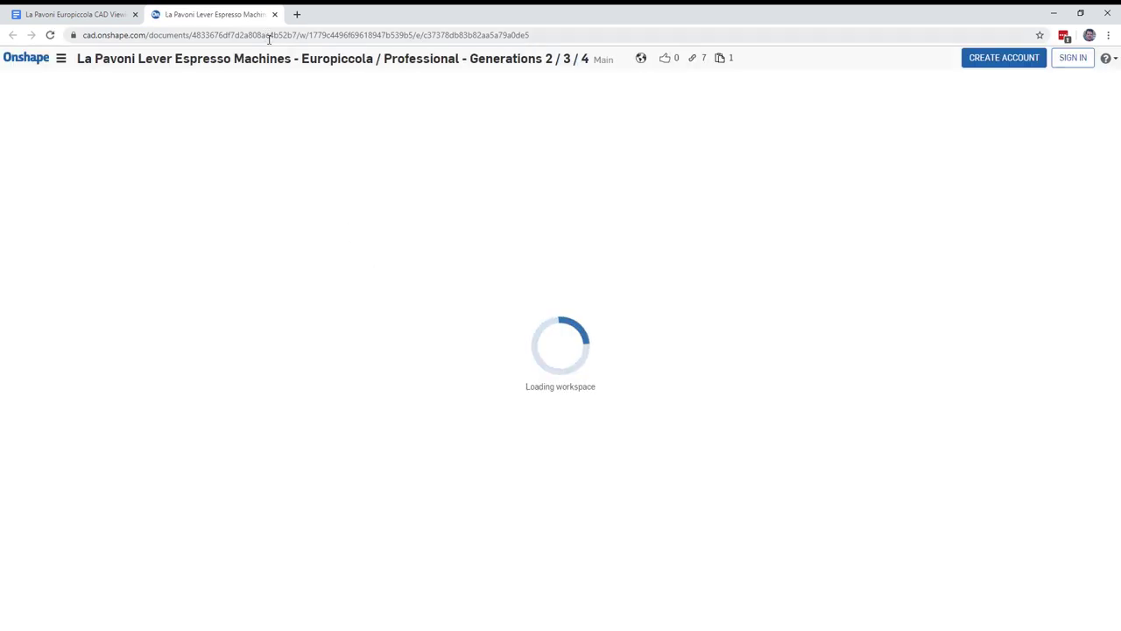
pyautogui.click(269, 35)
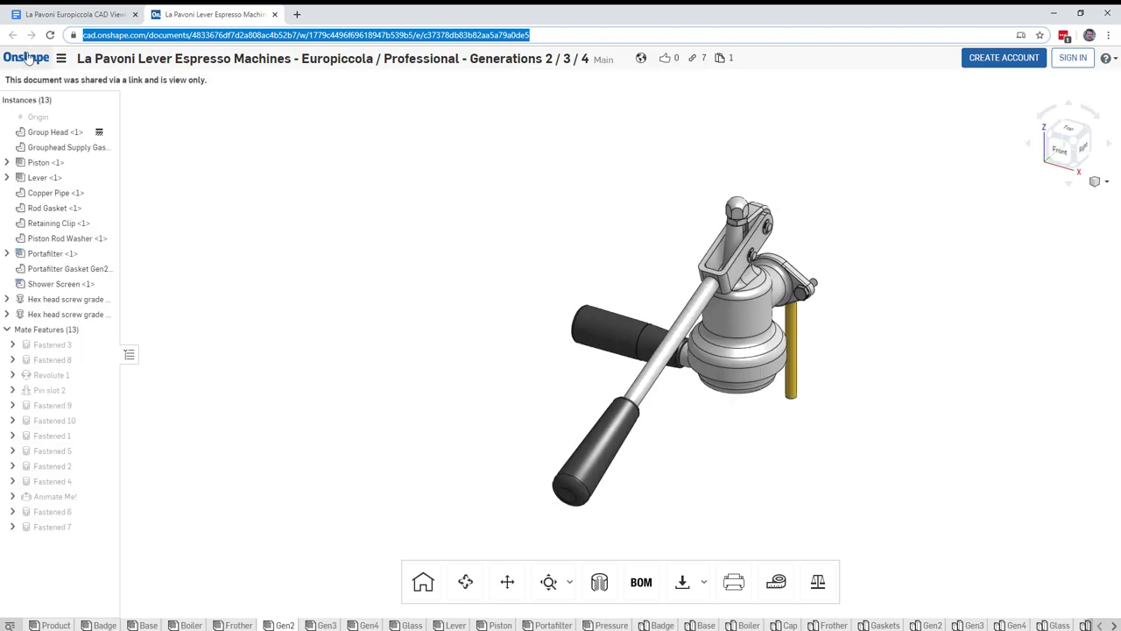
pyautogui.click(547, 236)
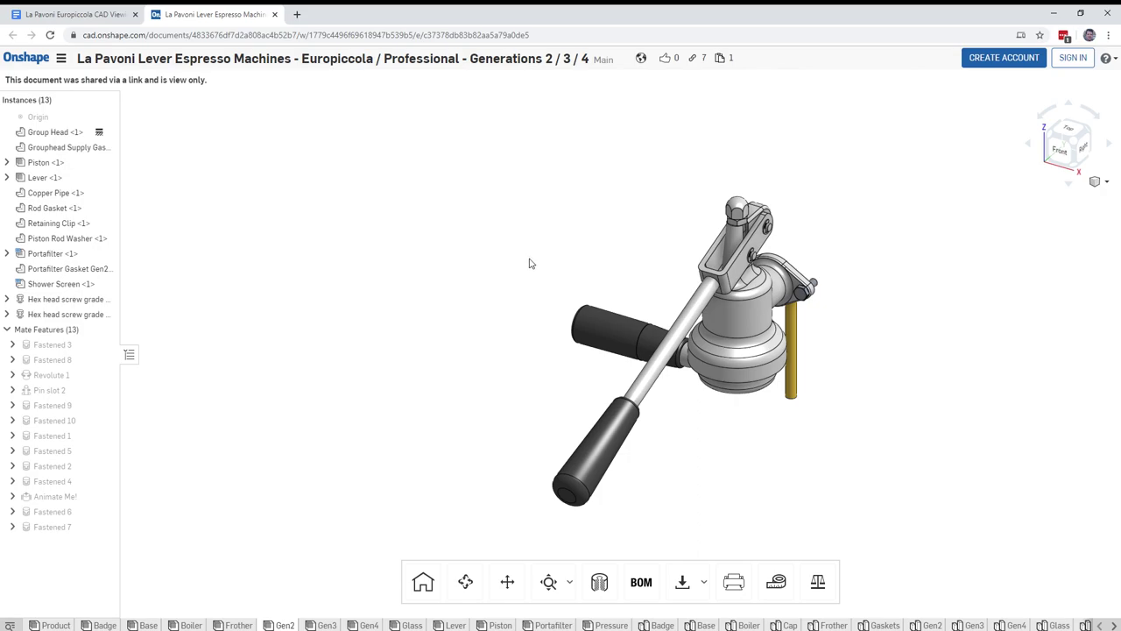
pyautogui.moveTo(529, 262); pyautogui.dragTo(446, 248, button='middle')
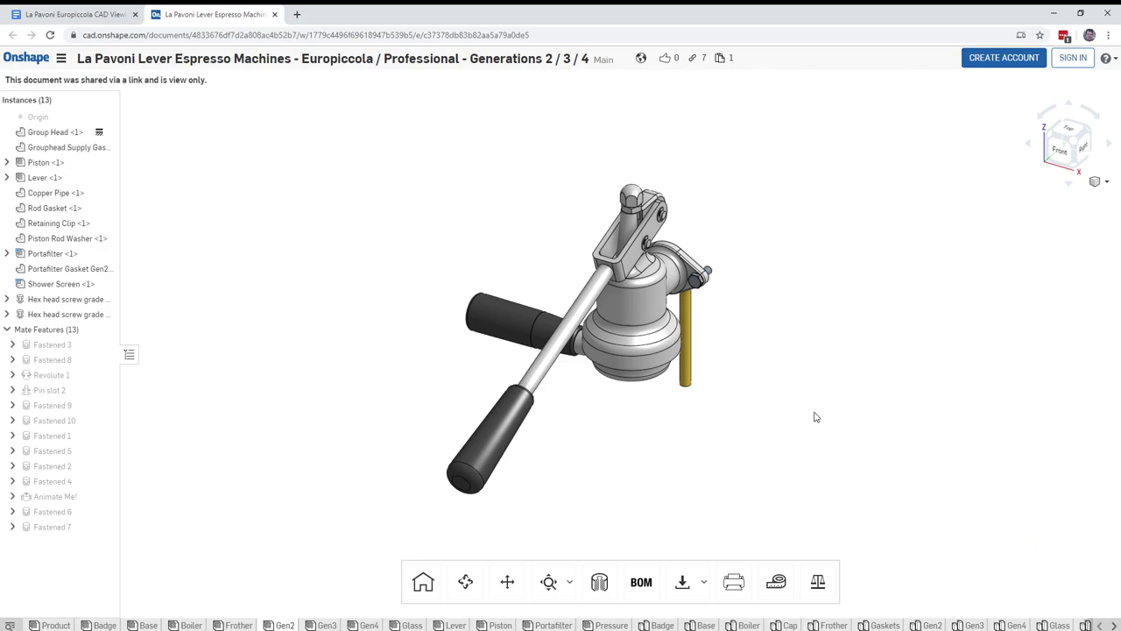
# Step: Look through the document's full set of tabs and open the Product assembly
pyautogui.click(1113, 625)
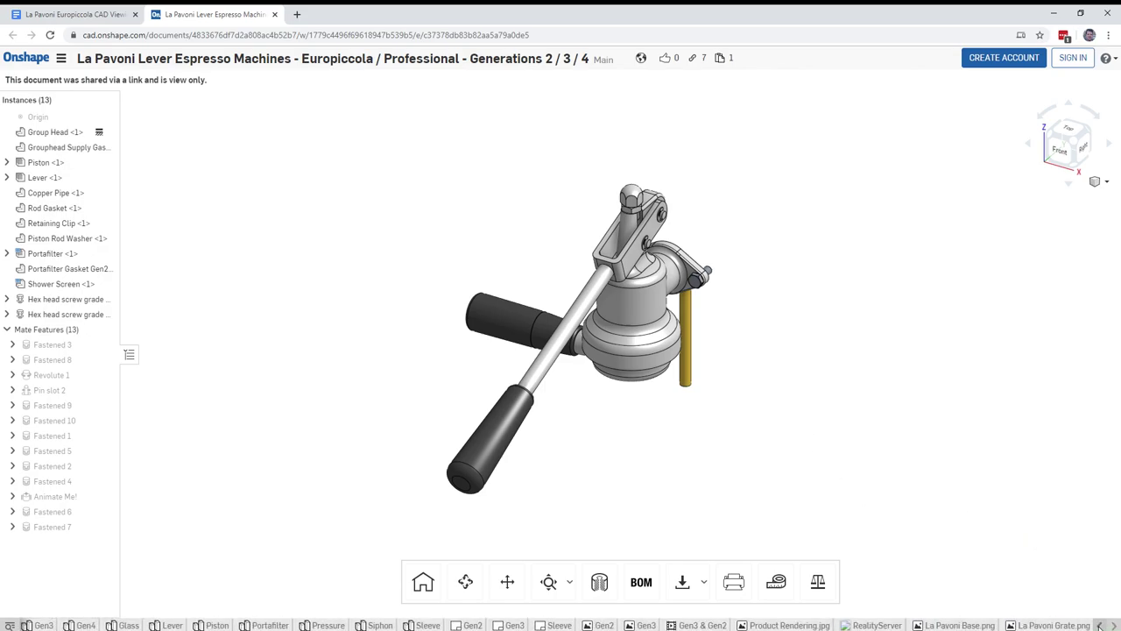
pyautogui.click(1100, 625)
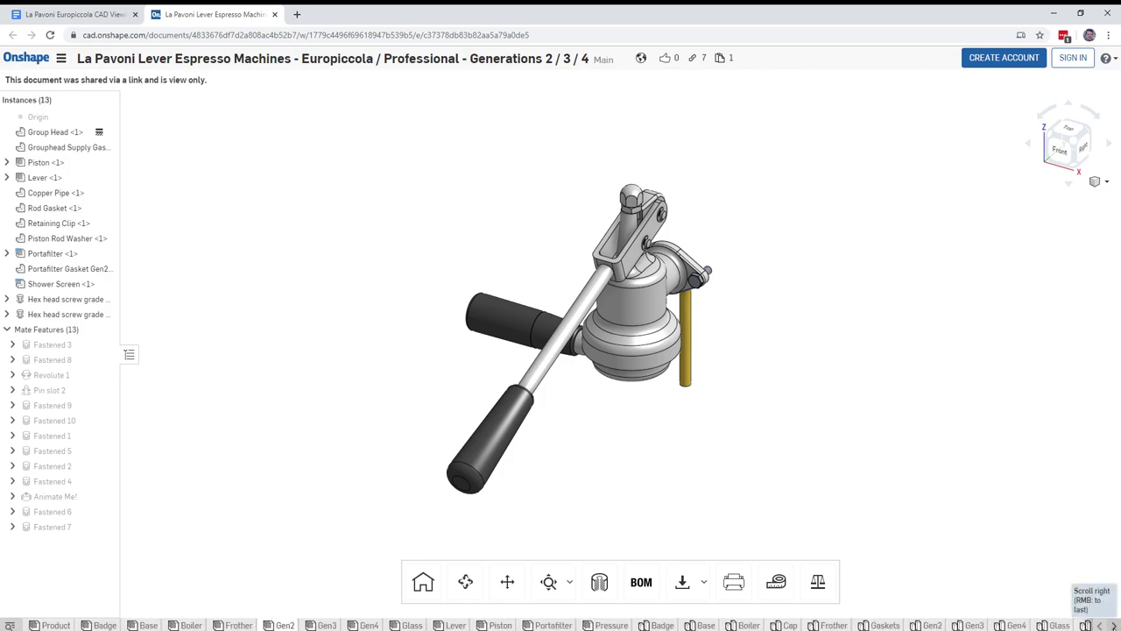
pyautogui.click(1113, 625)
pyautogui.click(1100, 624)
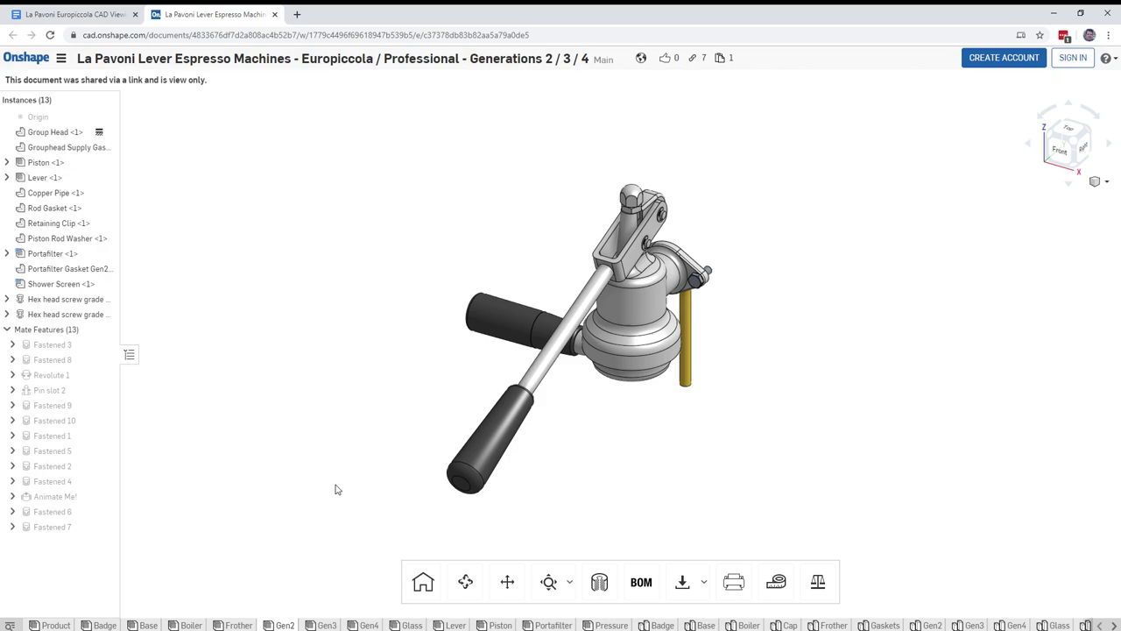
pyautogui.click(61, 625)
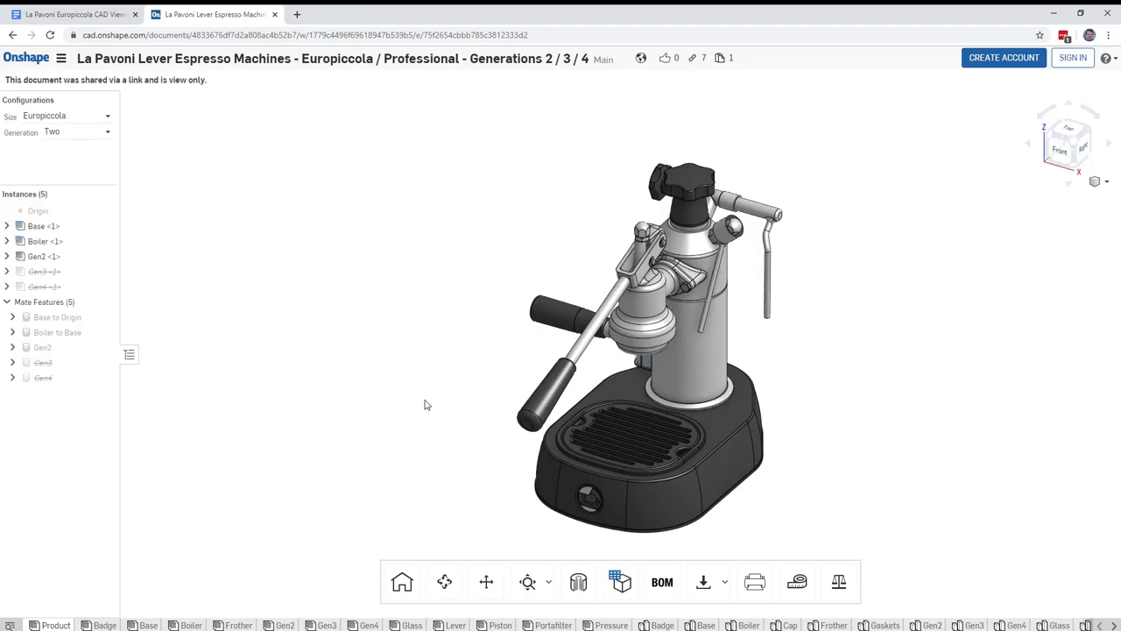
# Step: Measure the diameter of the boiler cylinder on the Europiccola size
pyautogui.moveTo(890, 448); pyautogui.dragTo(804, 416, button='middle')
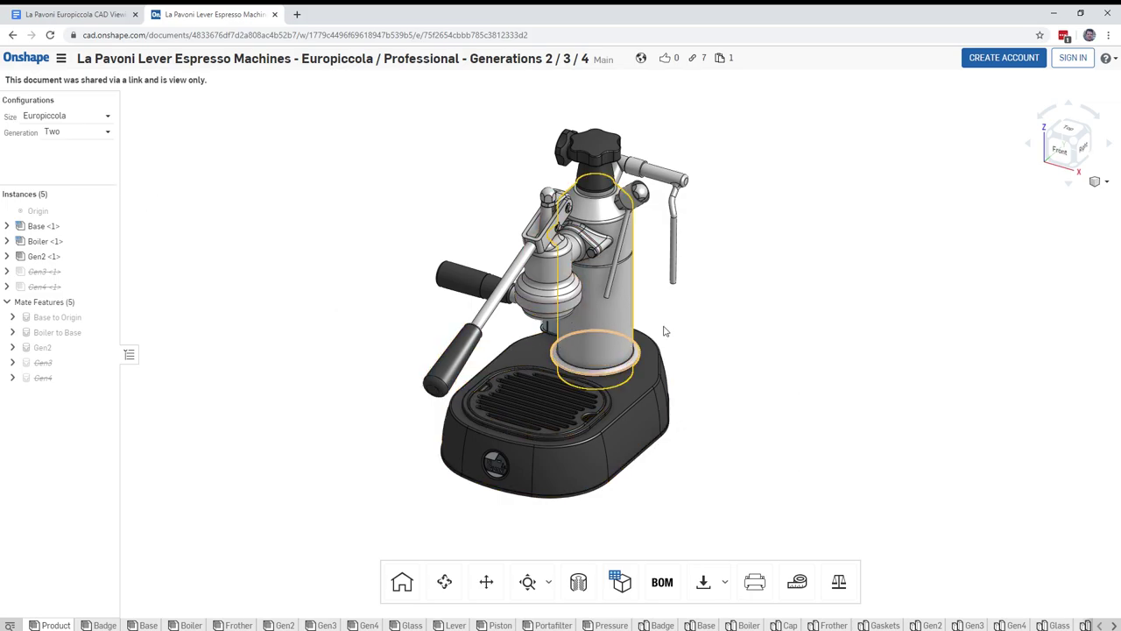
pyautogui.click(615, 308)
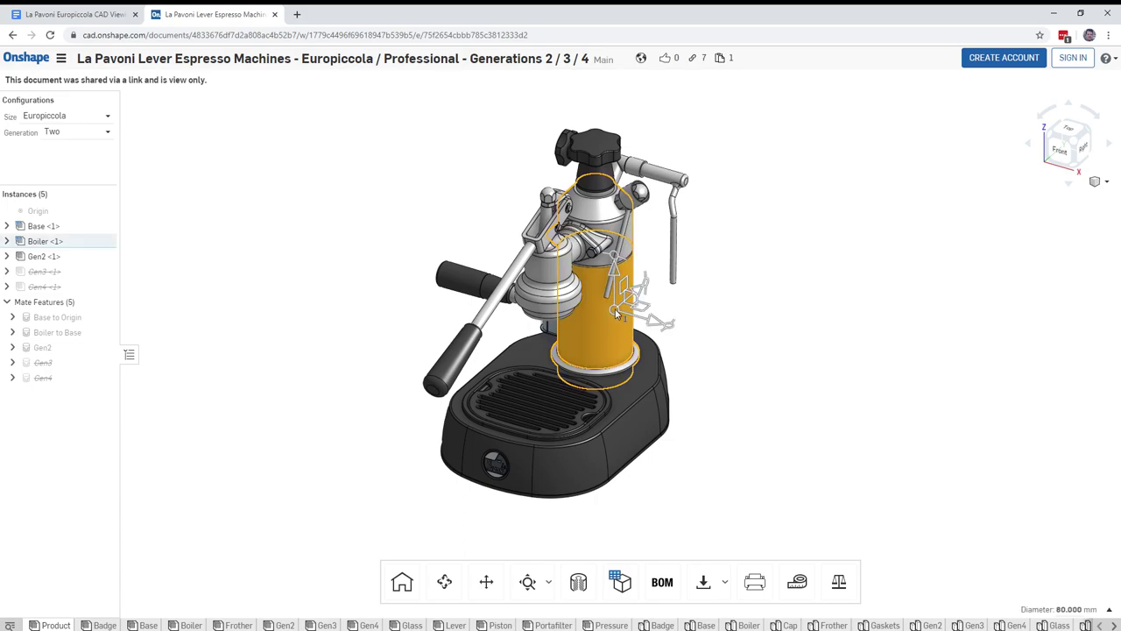
pyautogui.click(1068, 612)
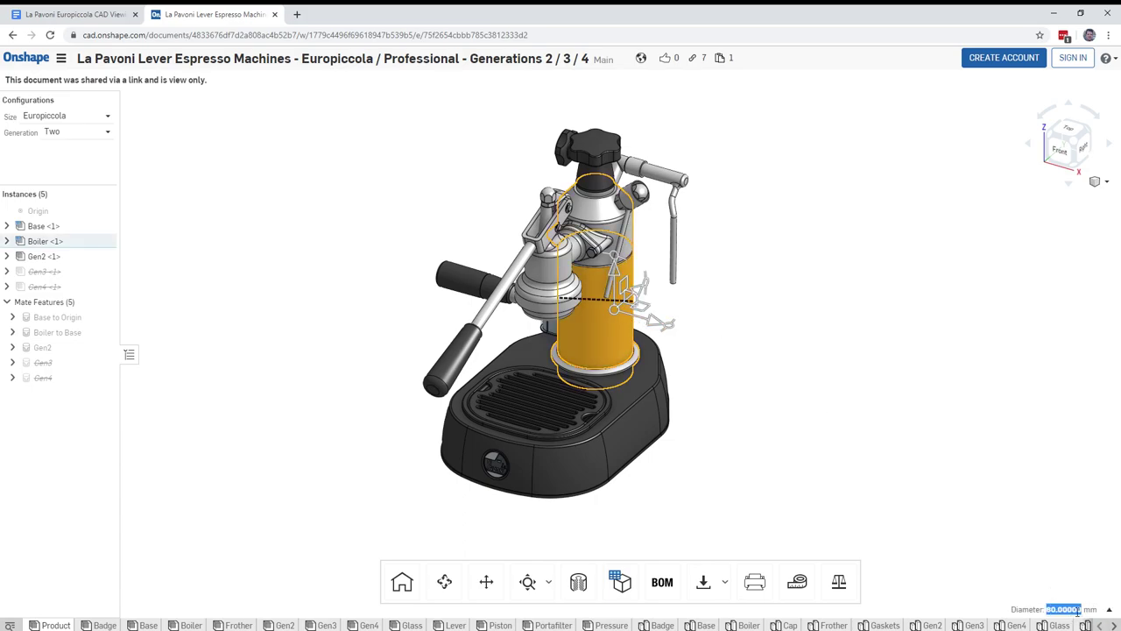
pyautogui.click(974, 448)
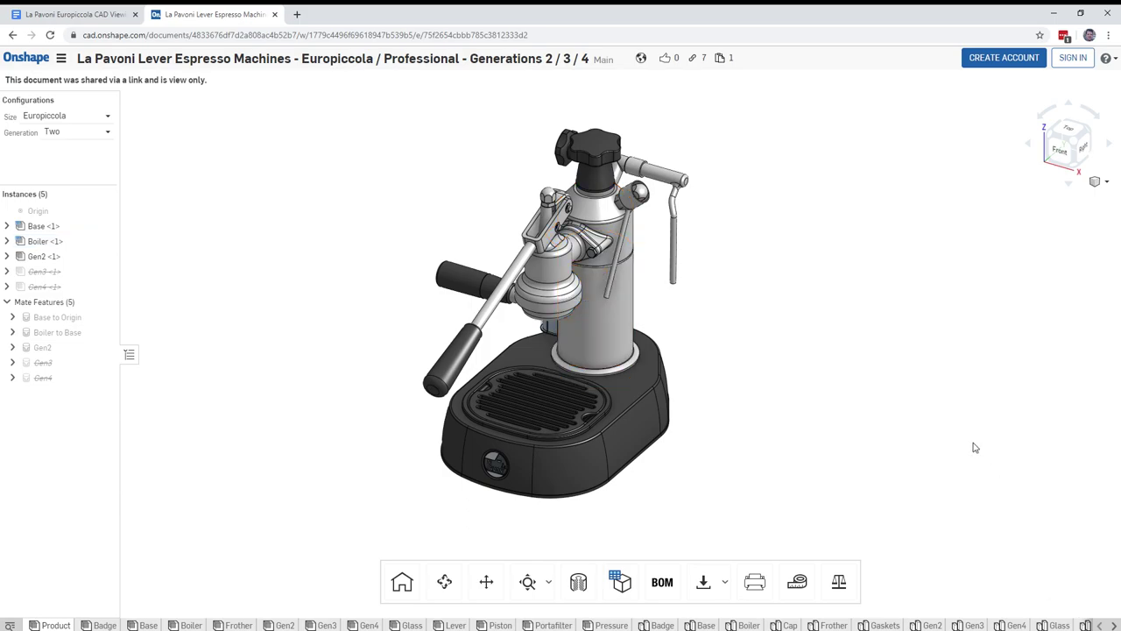
# Step: Switch the size configuration to Profesional and measure the boiler cylinder's diameter
pyautogui.click(108, 117)
pyautogui.click(74, 152)
pyautogui.click(616, 329)
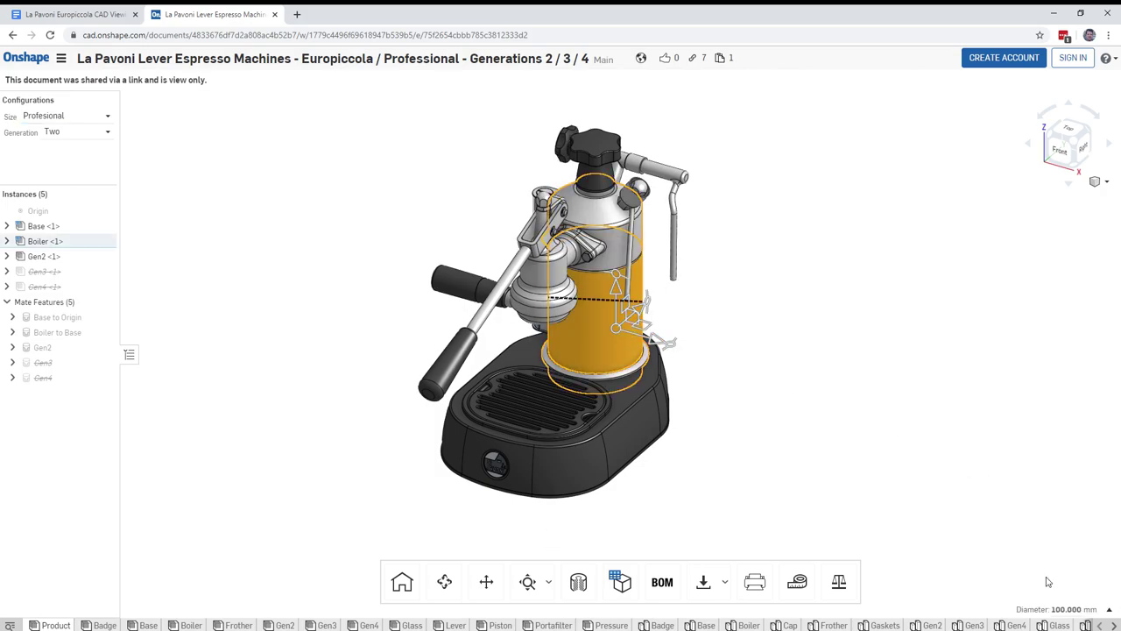
pyautogui.click(798, 397)
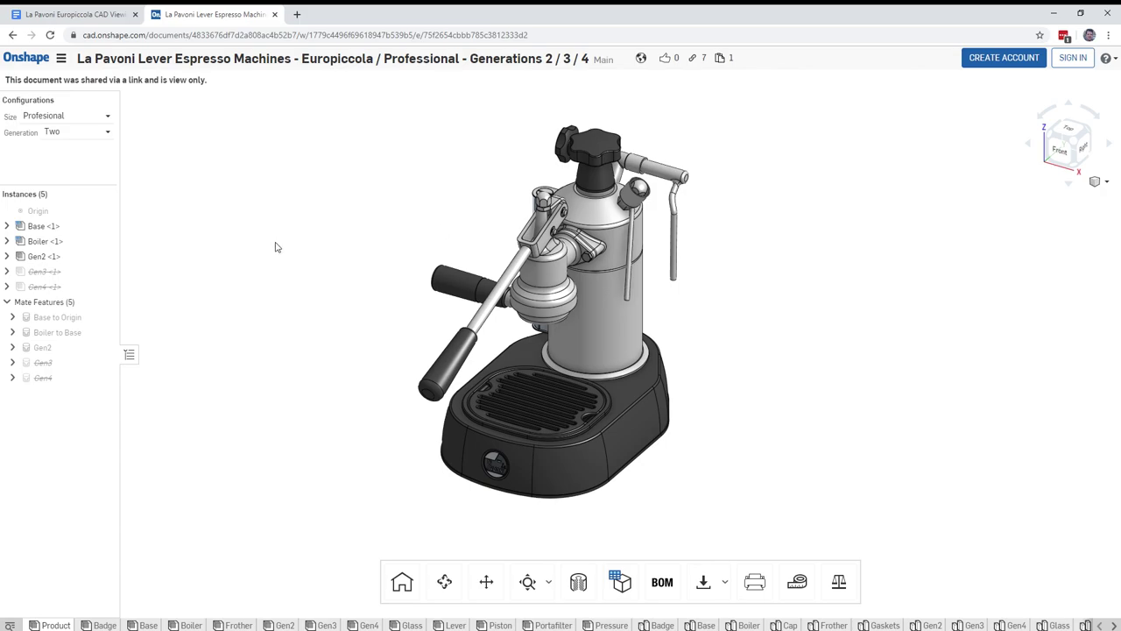
# Step: Inspect the generation Two group head from the side and measure the diameter at its upper rim
pyautogui.moveTo(302, 301); pyautogui.dragTo(299, 286, button='middle')
pyautogui.moveTo(302, 289); pyautogui.dragTo(261, 295, button='right')
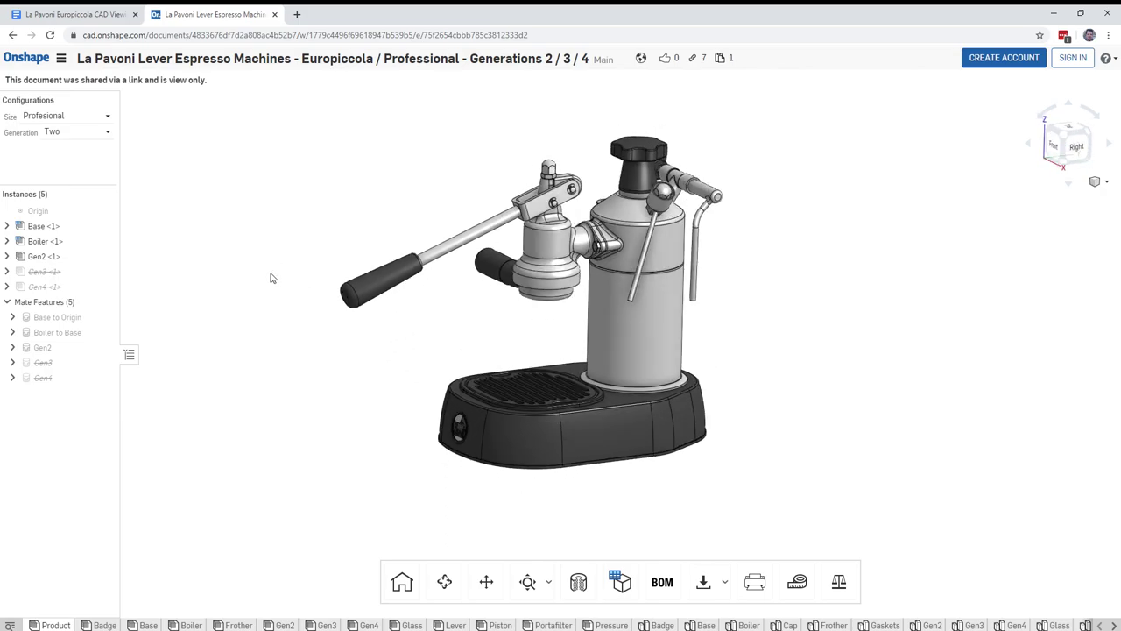
pyautogui.scroll(-3, 585, 263)
pyautogui.scroll(3, 585, 262)
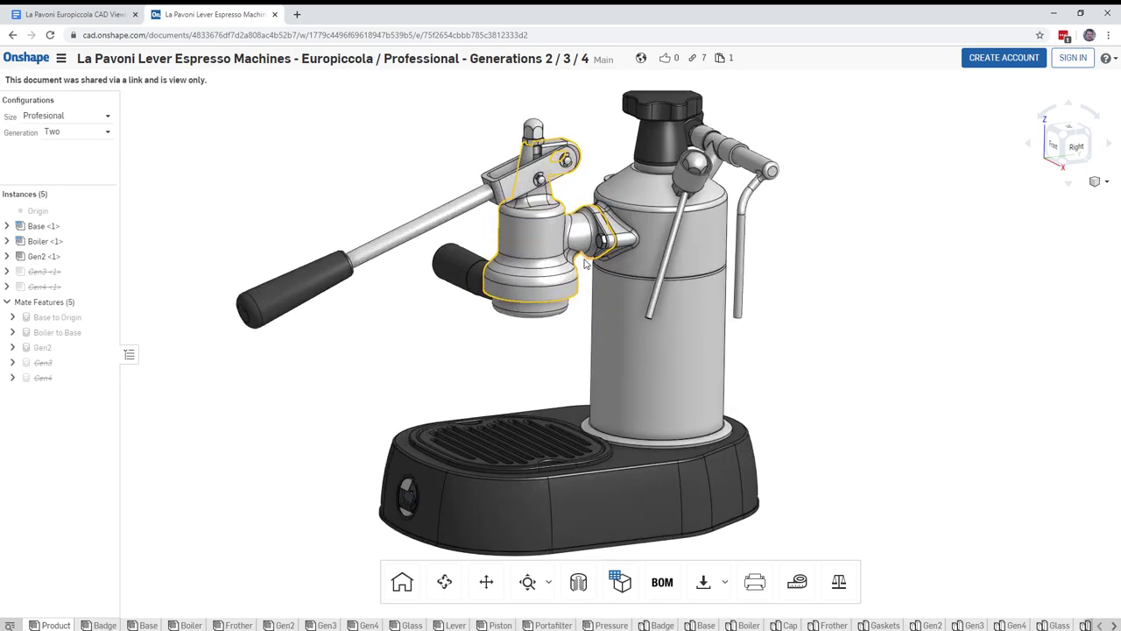
pyautogui.scroll(2, 535, 398)
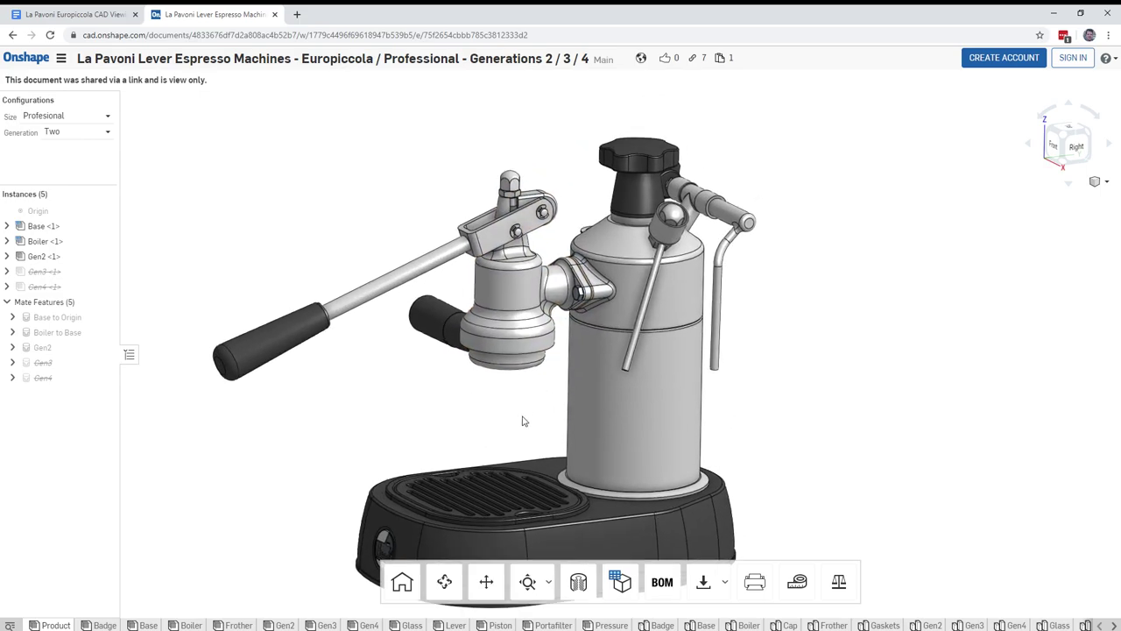
pyautogui.click(101, 133)
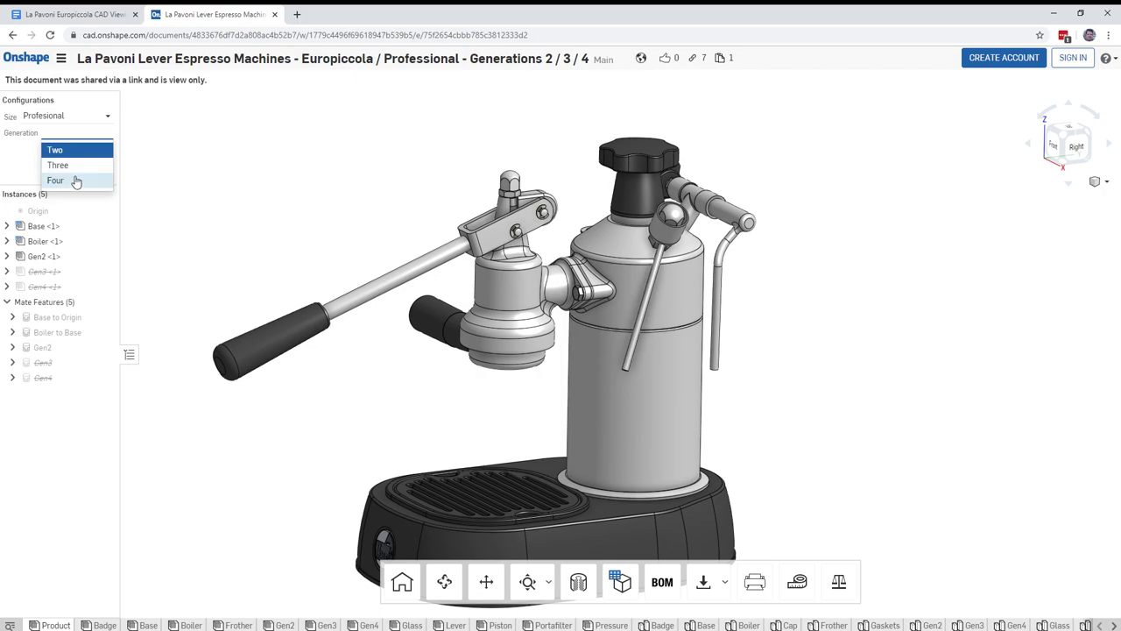
pyautogui.click(253, 149)
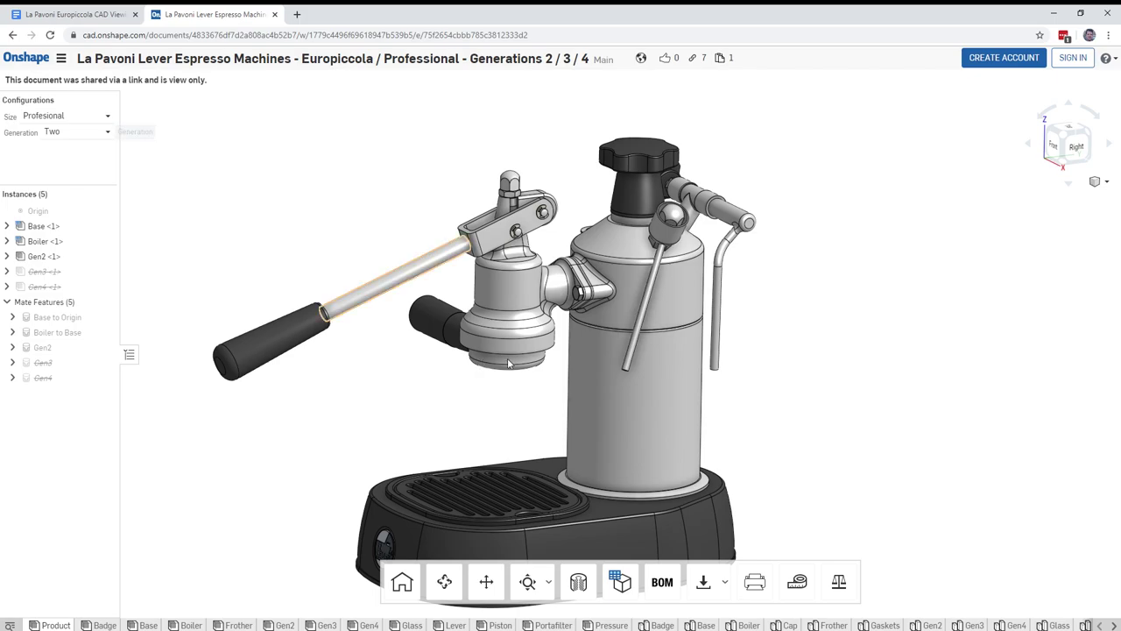
pyautogui.click(497, 269)
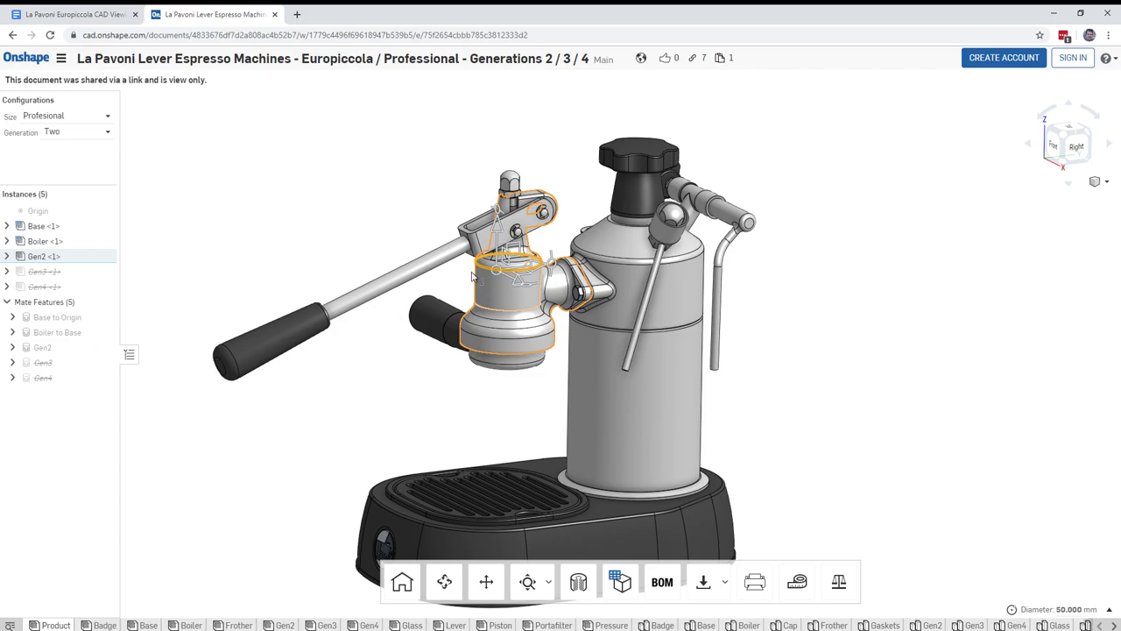
pyautogui.click(378, 198)
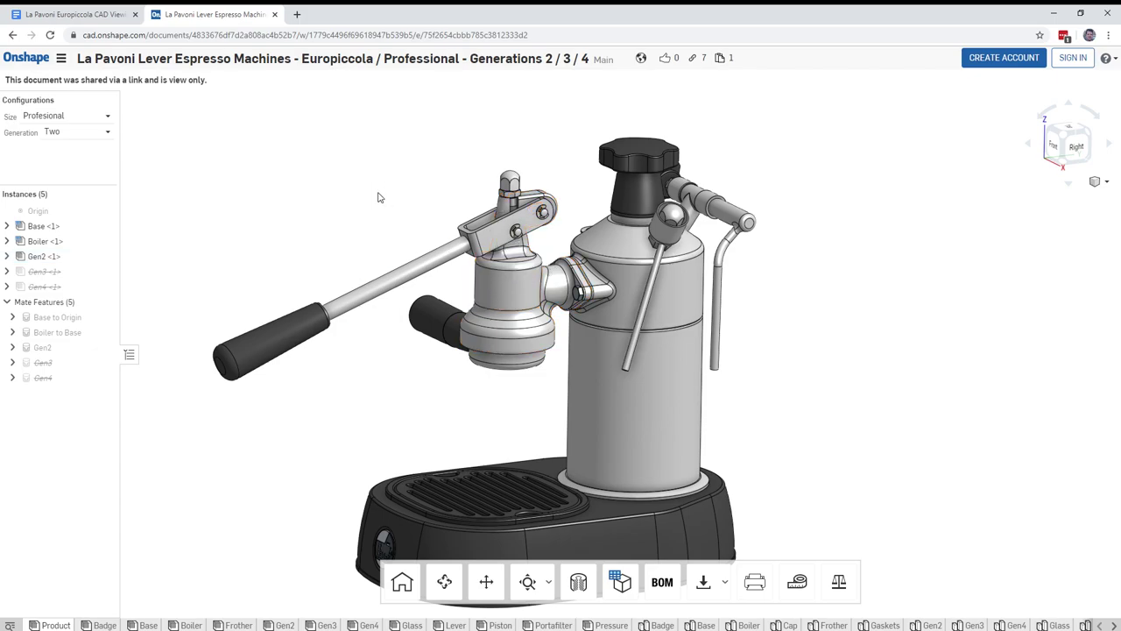
# Step: Switch the generation configuration to Three and measure the group head's diameter near its upper edge
pyautogui.click(73, 133)
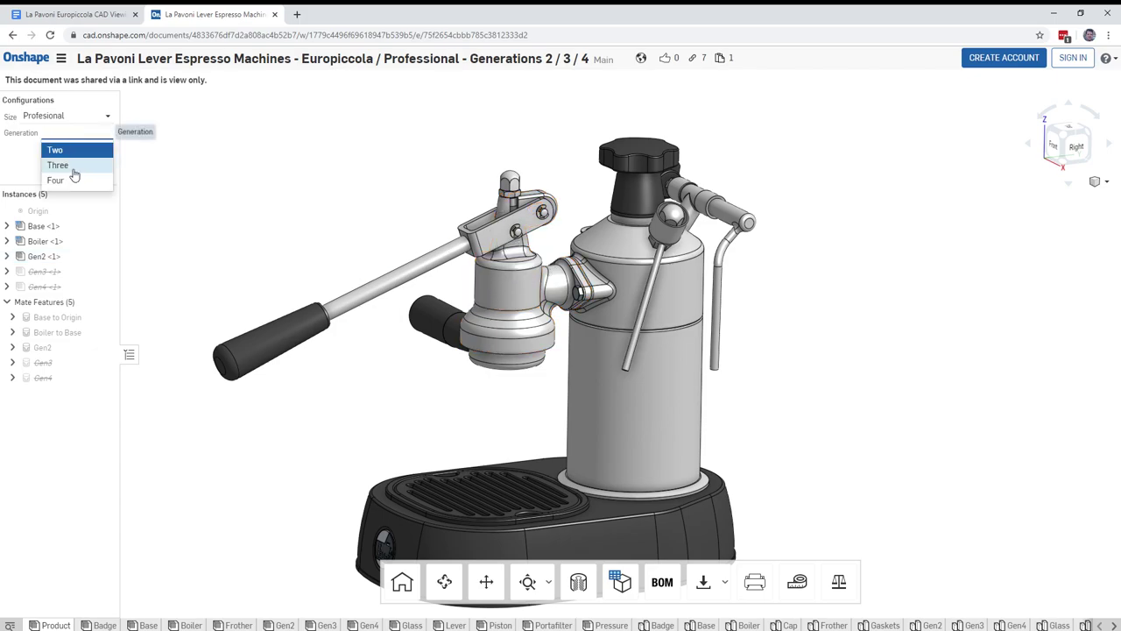
pyautogui.click(73, 168)
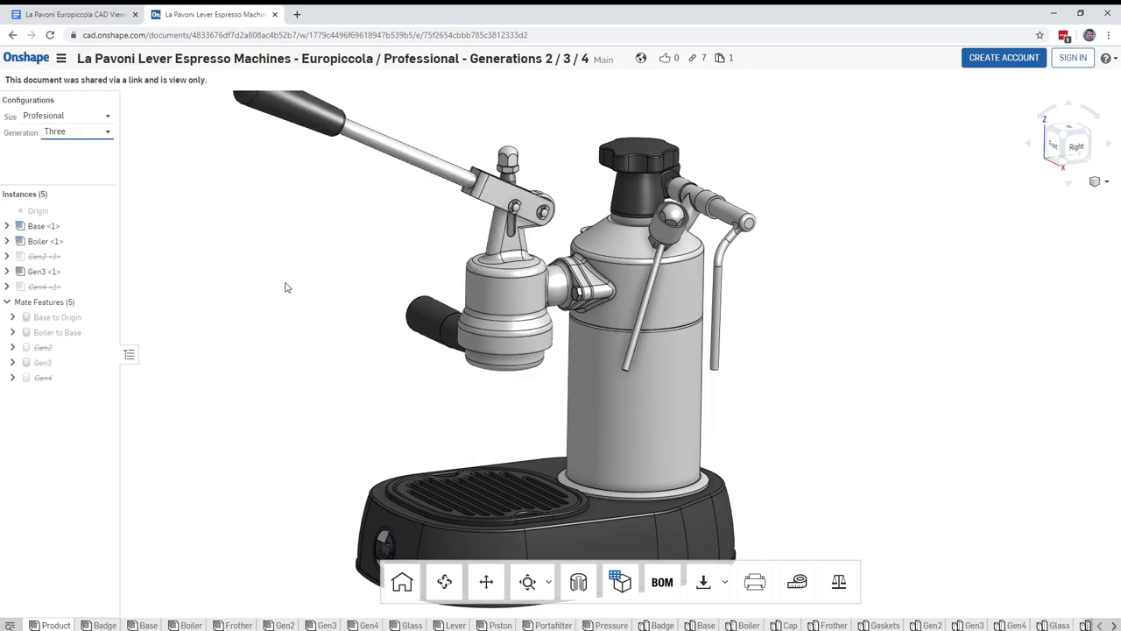
pyautogui.click(513, 280)
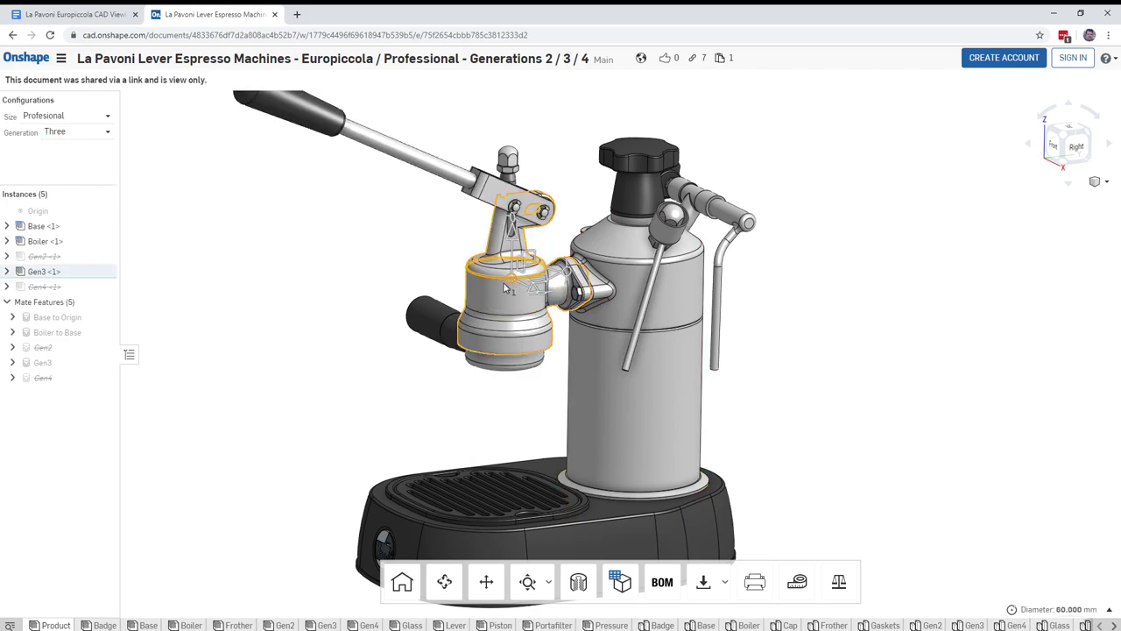
pyautogui.click(403, 235)
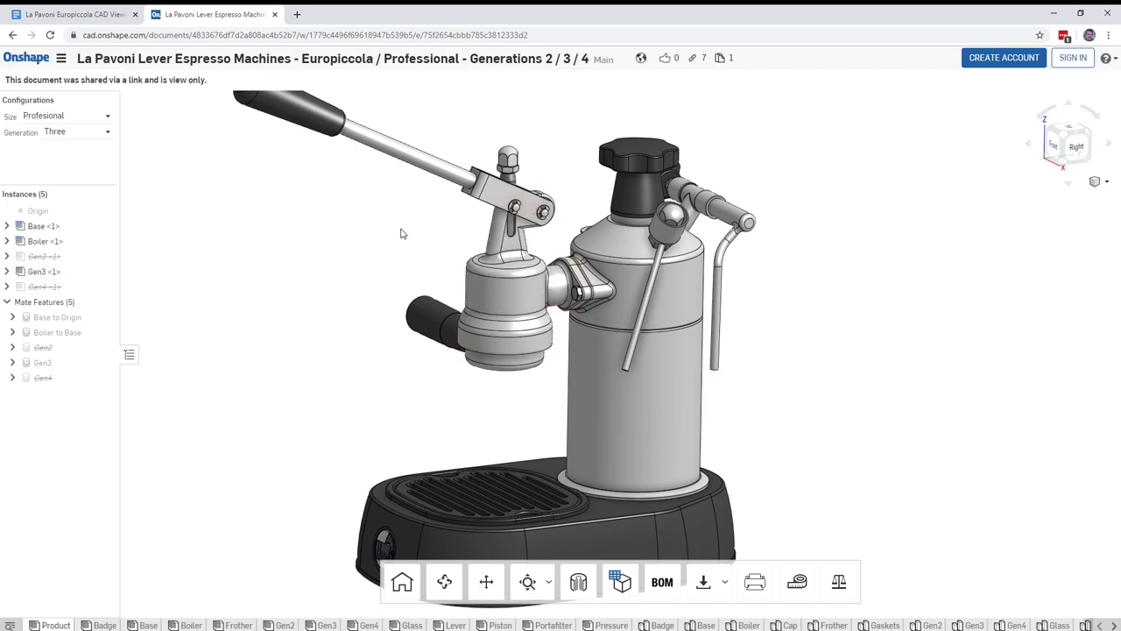
# Step: Switch the generation configuration to Four and examine its group head and the whole machine
pyautogui.click(105, 133)
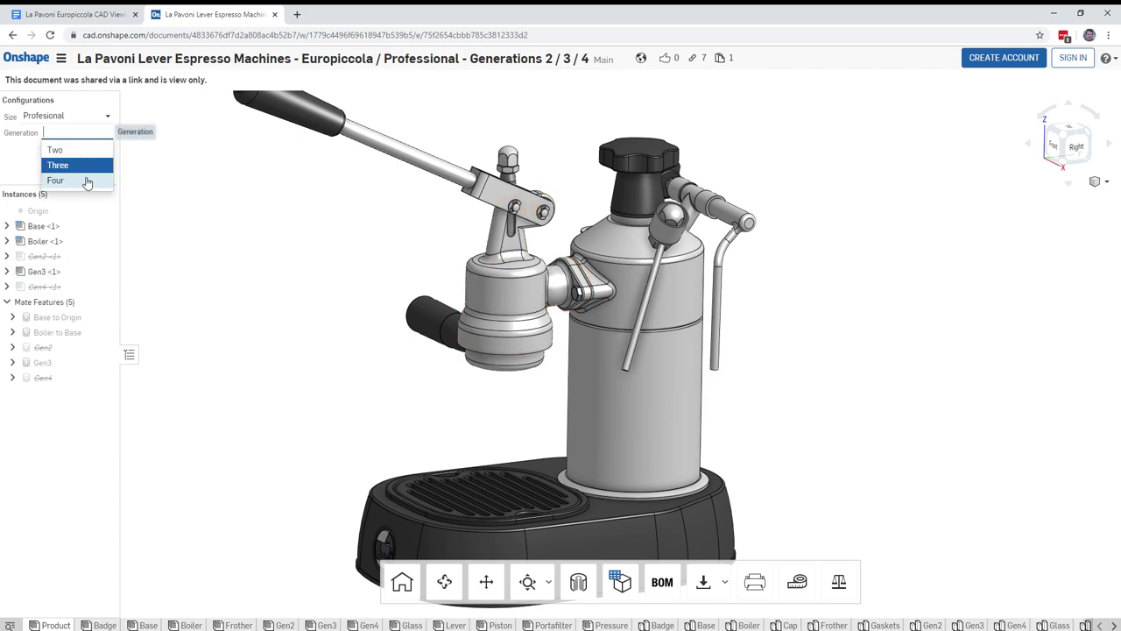
pyautogui.click(88, 180)
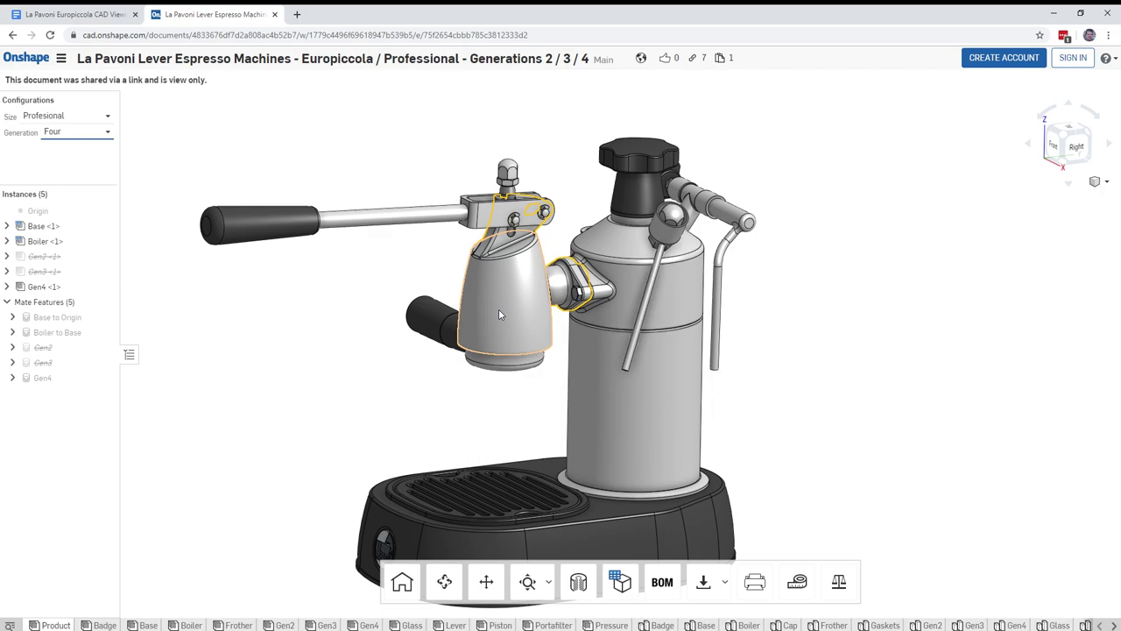
pyautogui.click(308, 354)
pyautogui.moveTo(314, 356); pyautogui.dragTo(334, 322, button='middle')
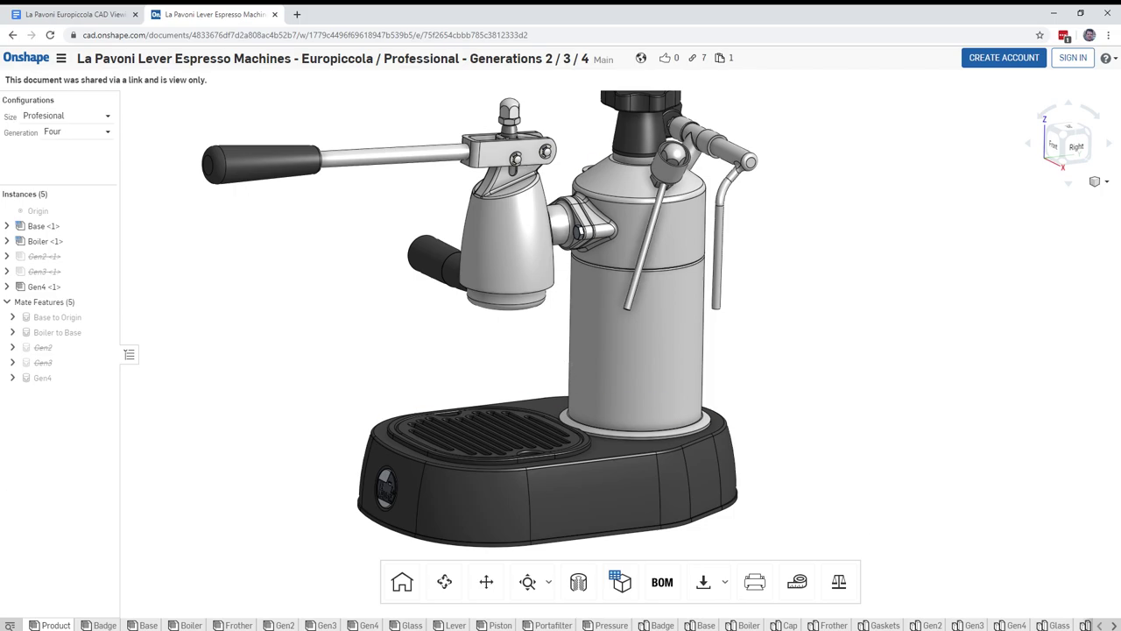
# Step: Set the configuration to size Europiccola and generation Two, and restore the home view
pyautogui.moveTo(45, 623)
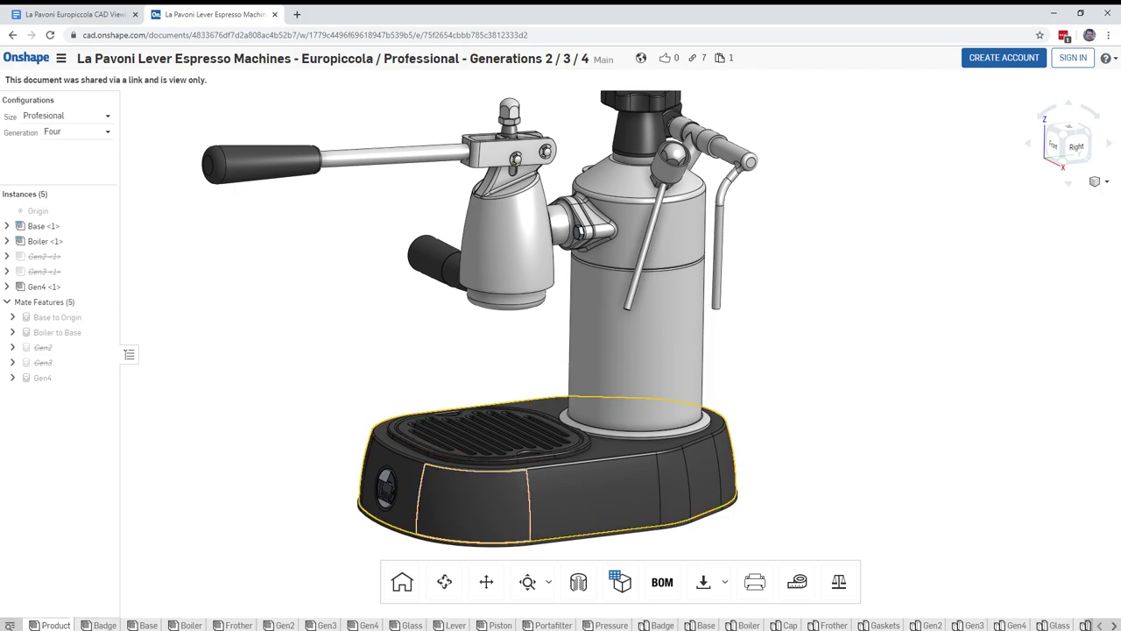
pyautogui.click(408, 588)
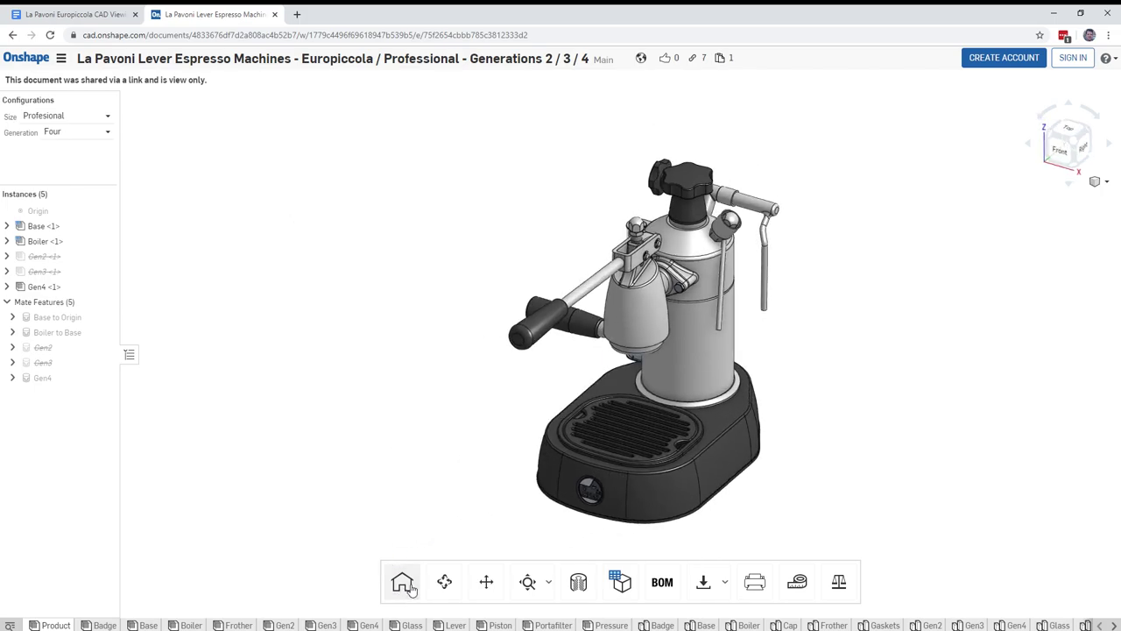
pyautogui.click(64, 116)
pyautogui.click(65, 133)
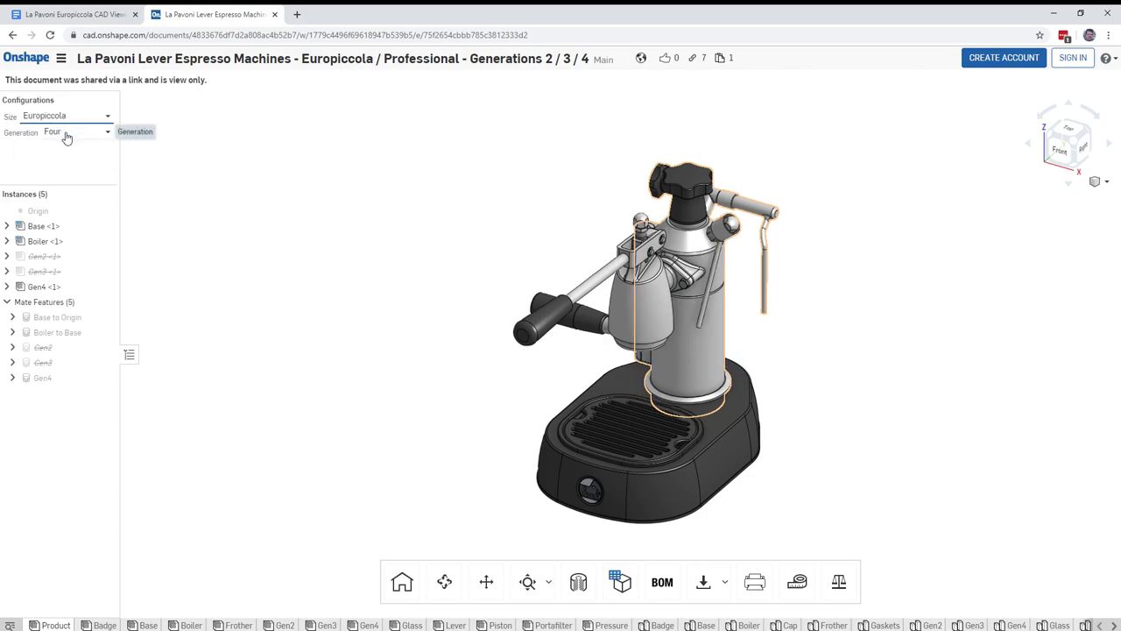
pyautogui.click(67, 136)
pyautogui.click(61, 150)
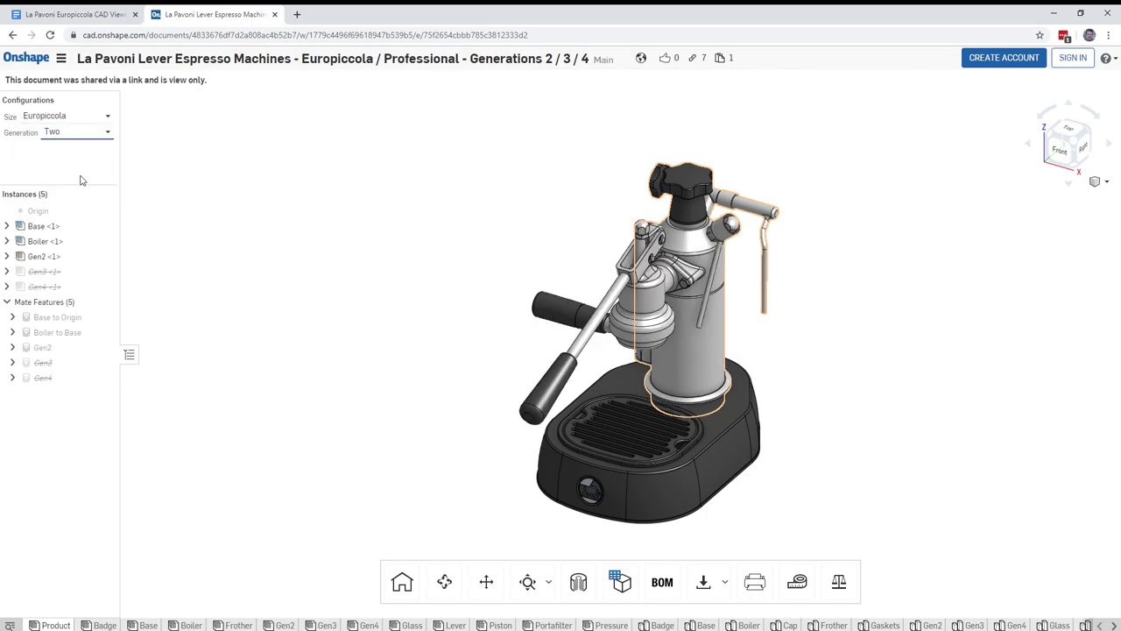
pyautogui.click(402, 582)
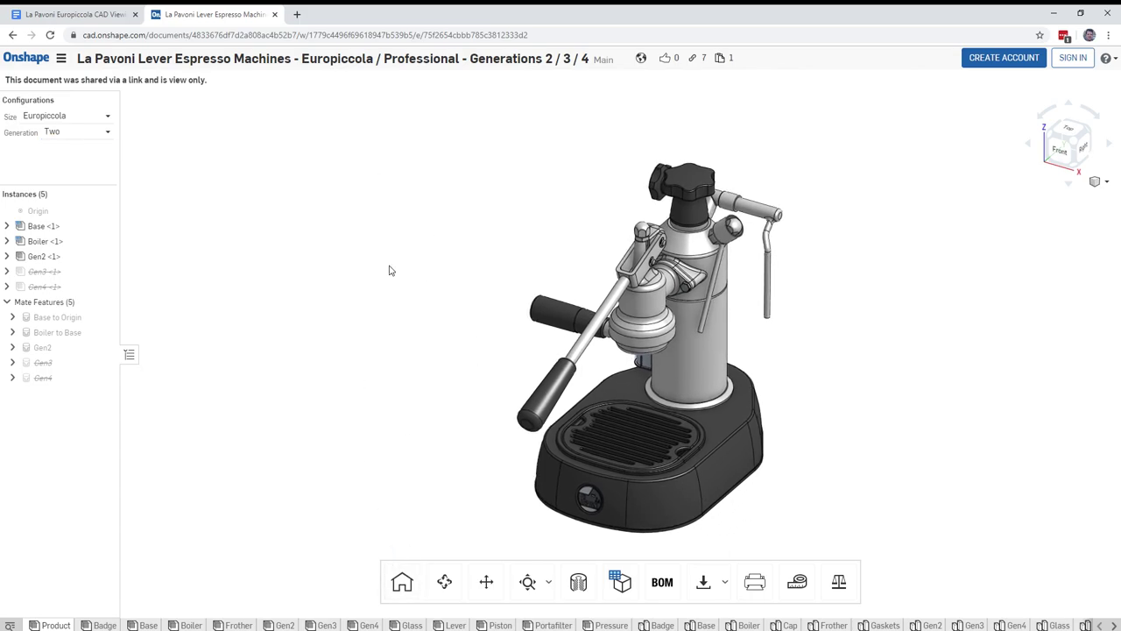
# Step: Rotate the 3D view to see the machine's right side from above
pyautogui.click(445, 581)
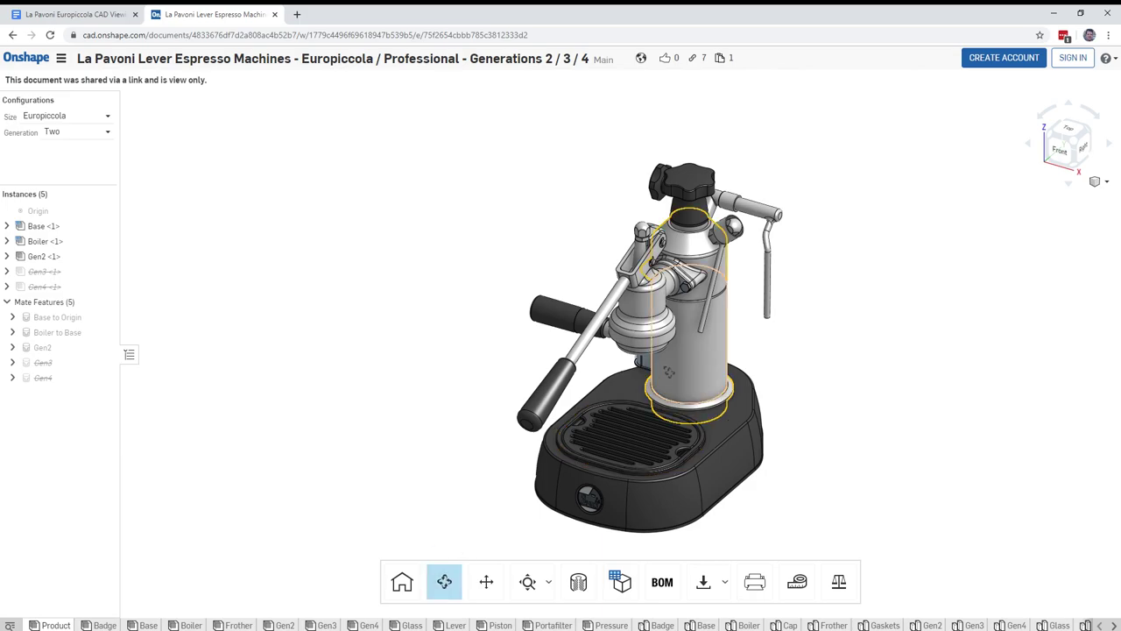
pyautogui.moveTo(648, 454); pyautogui.dragTo(553, 436)
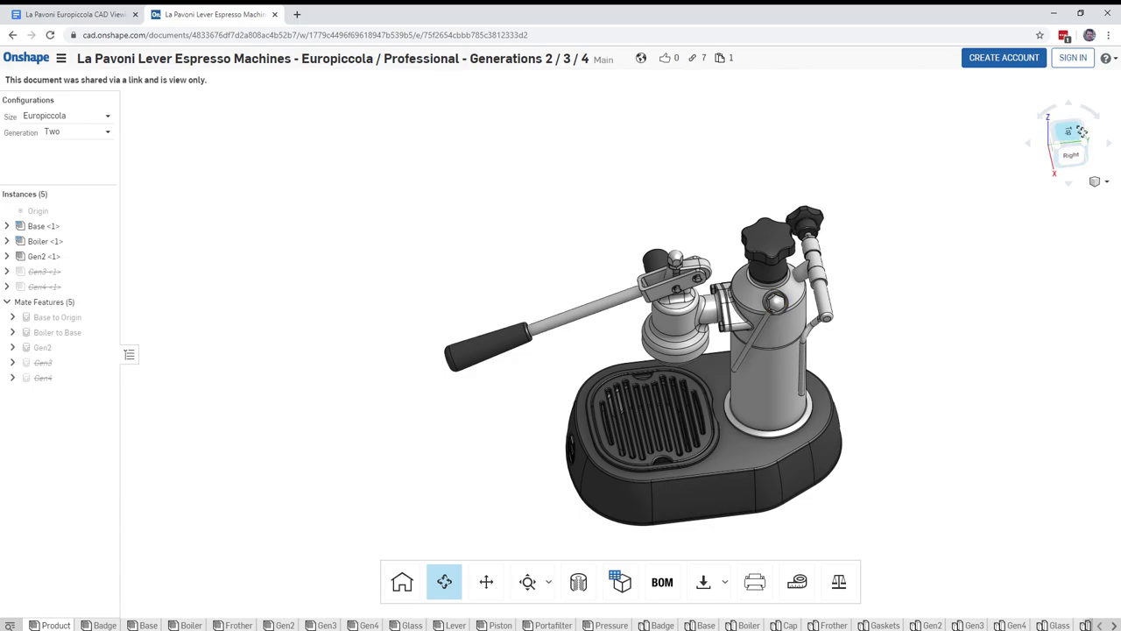
# Step: Restore the home view and view the machine from the standard top and right orientations
pyautogui.click(412, 583)
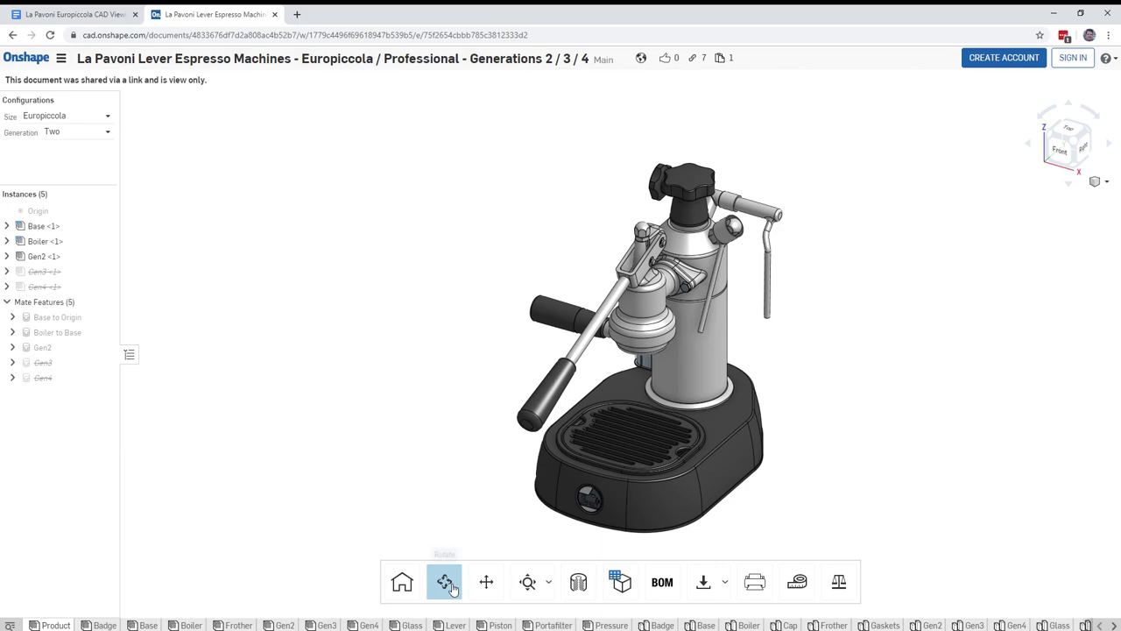
pyautogui.click(444, 583)
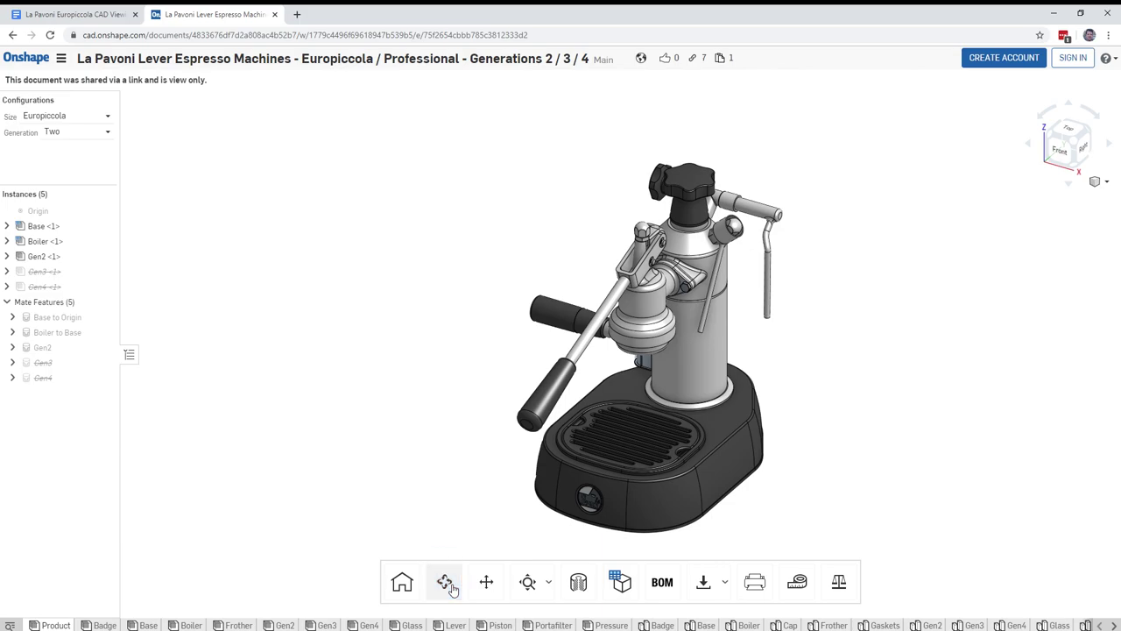
pyautogui.click(1070, 132)
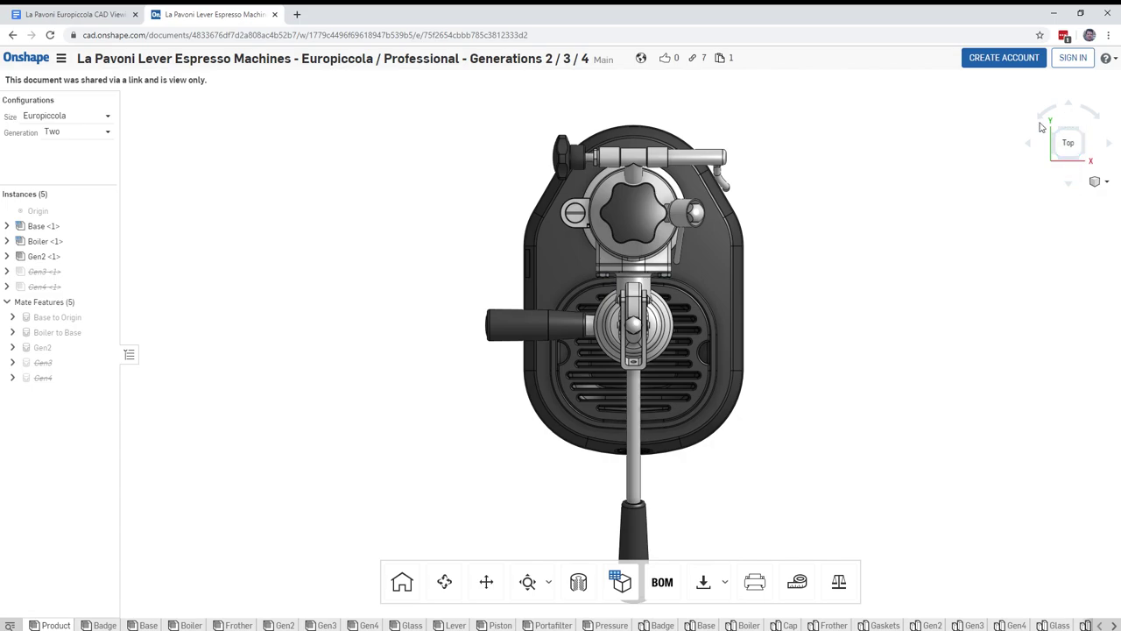
pyautogui.click(1027, 146)
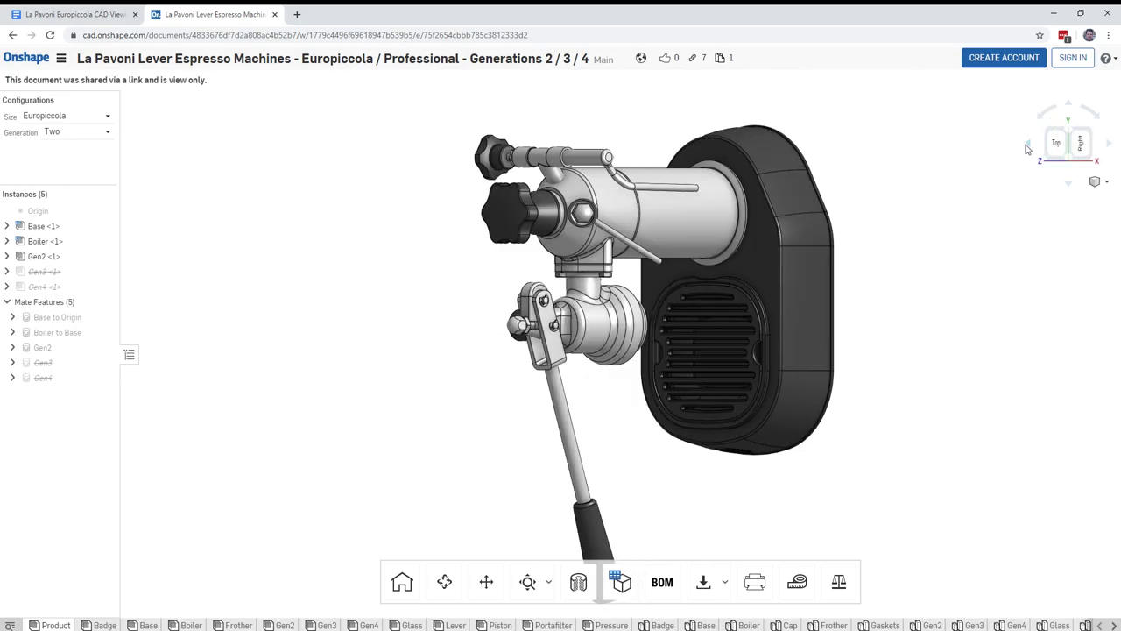
pyautogui.click(1089, 148)
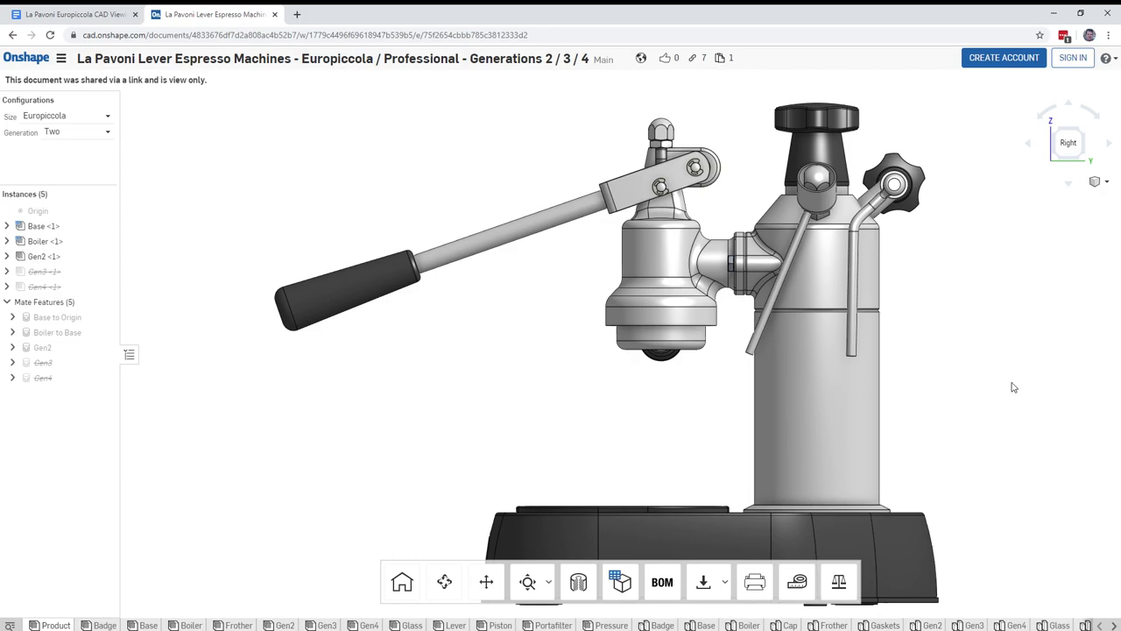
# Step: Turn the view in small increments from the machine's right side towards its front
pyautogui.click(1109, 144)
pyautogui.click(1109, 145)
pyautogui.click(1109, 145)
pyautogui.click(1109, 145)
pyautogui.click(1109, 145)
pyautogui.click(1108, 146)
pyautogui.click(1109, 145)
pyautogui.click(1109, 145)
pyautogui.click(1108, 145)
pyautogui.click(1109, 144)
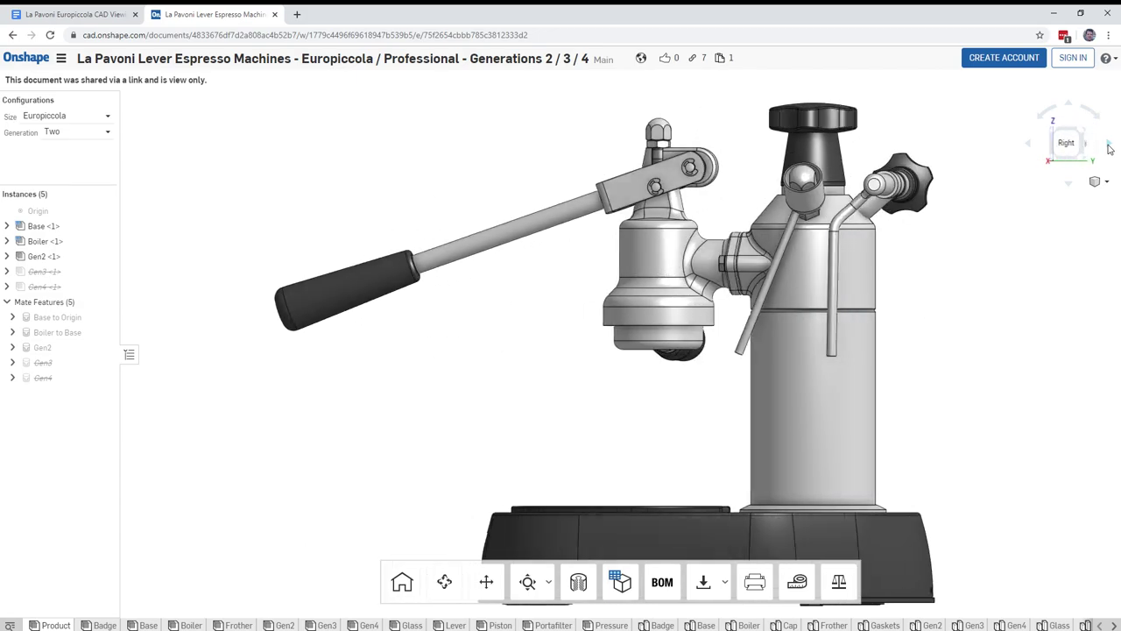
pyautogui.click(1108, 144)
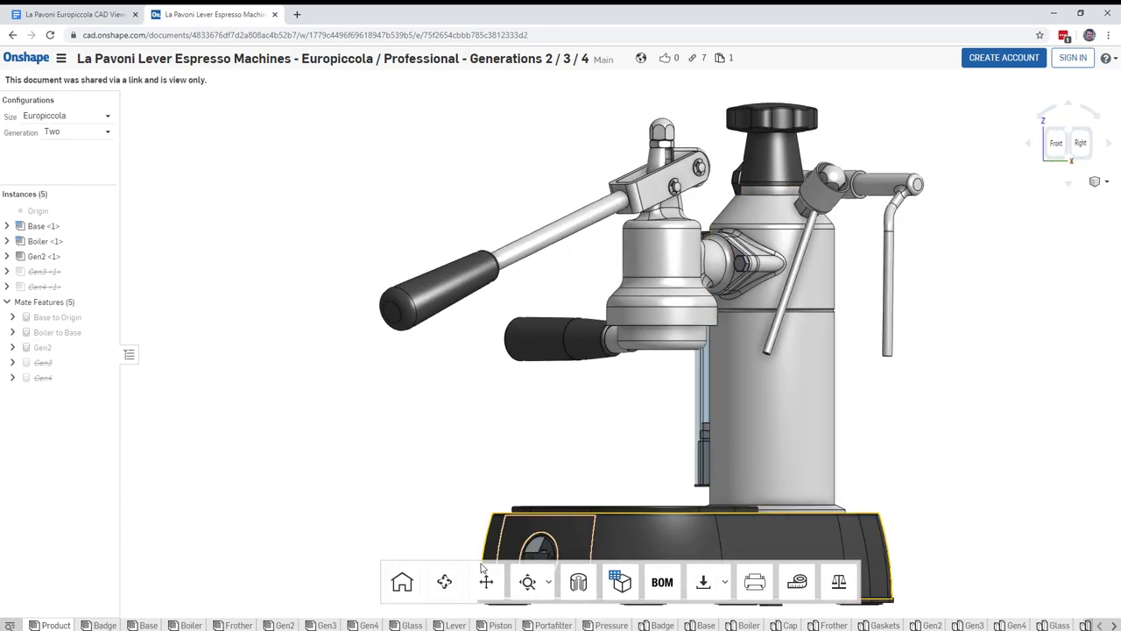
# Step: Orbit freely around the machine with and without the Rotate tool to see its drip tray and base from above
pyautogui.click(444, 582)
pyautogui.moveTo(770, 394); pyautogui.dragTo(692, 408)
pyautogui.click(444, 582)
pyautogui.moveTo(636, 469); pyautogui.dragTo(525, 369, button='middle')
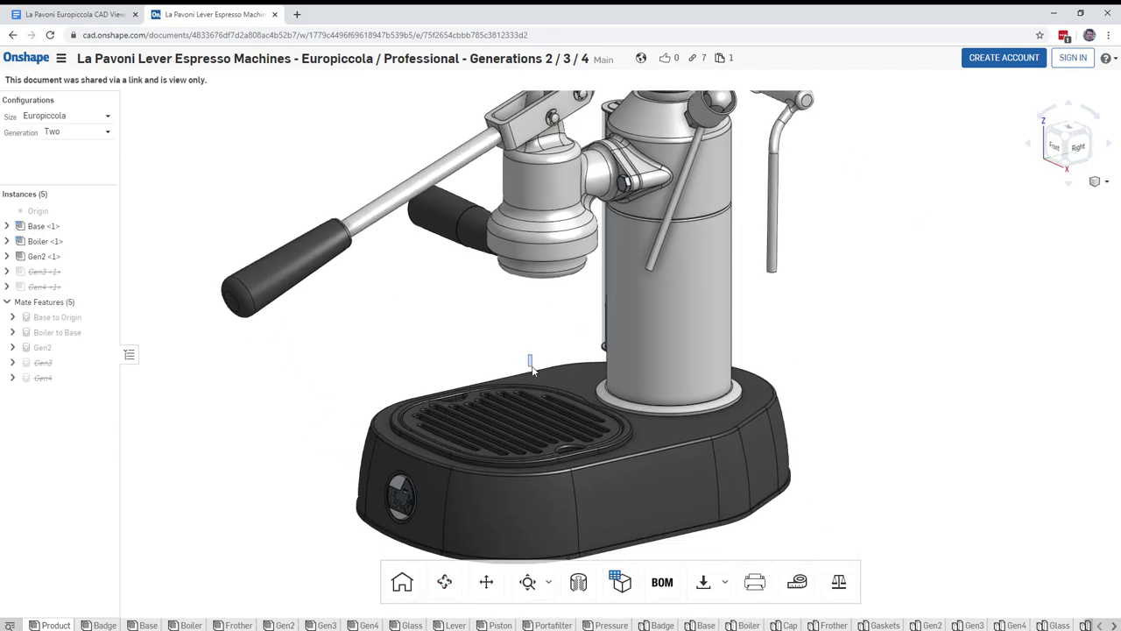
pyautogui.moveTo(539, 310); pyautogui.dragTo(477, 343, button='right')
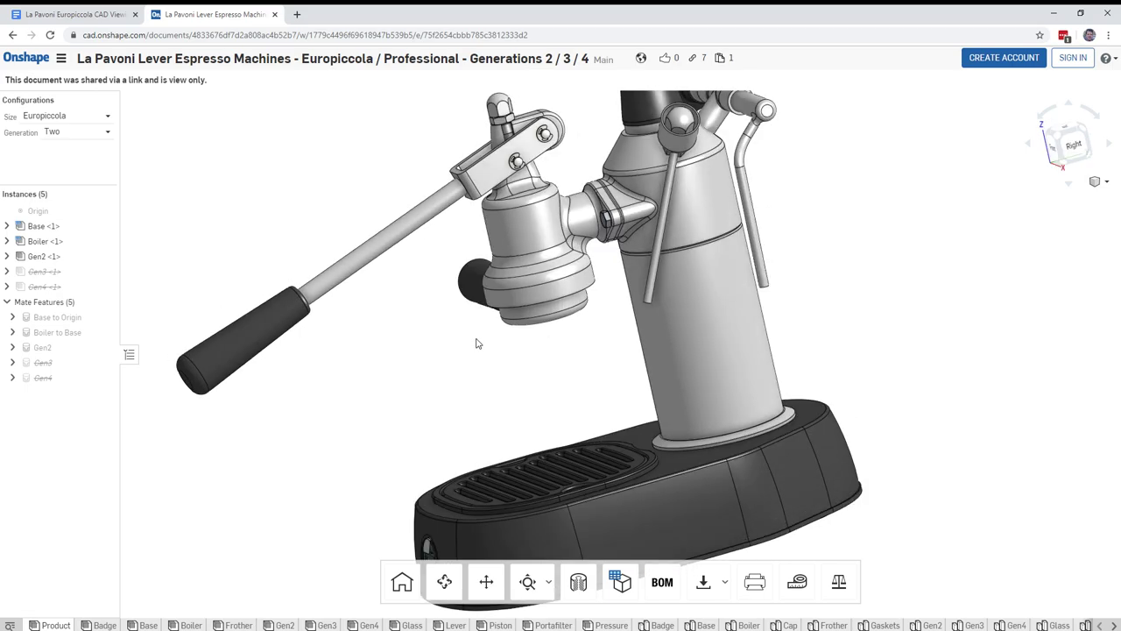
# Step: Pan the machine across the 3D view with the Pan tool and again without it
pyautogui.click(491, 586)
pyautogui.moveTo(710, 402); pyautogui.dragTo(646, 390)
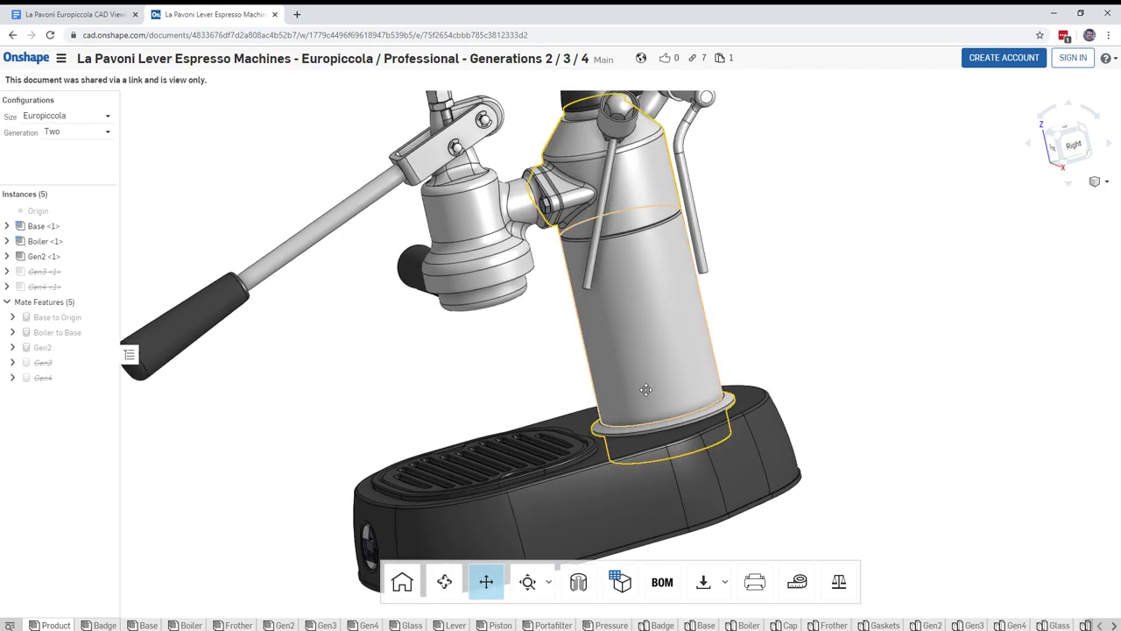
pyautogui.click(488, 582)
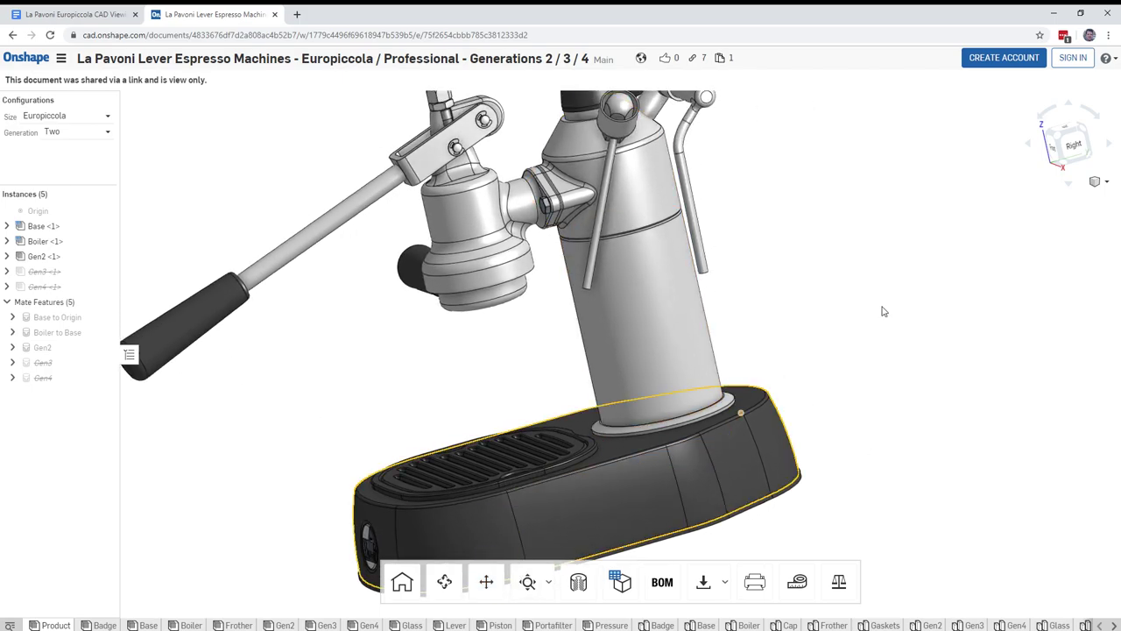
pyautogui.moveTo(806, 262); pyautogui.dragTo(834, 301, button='middle')
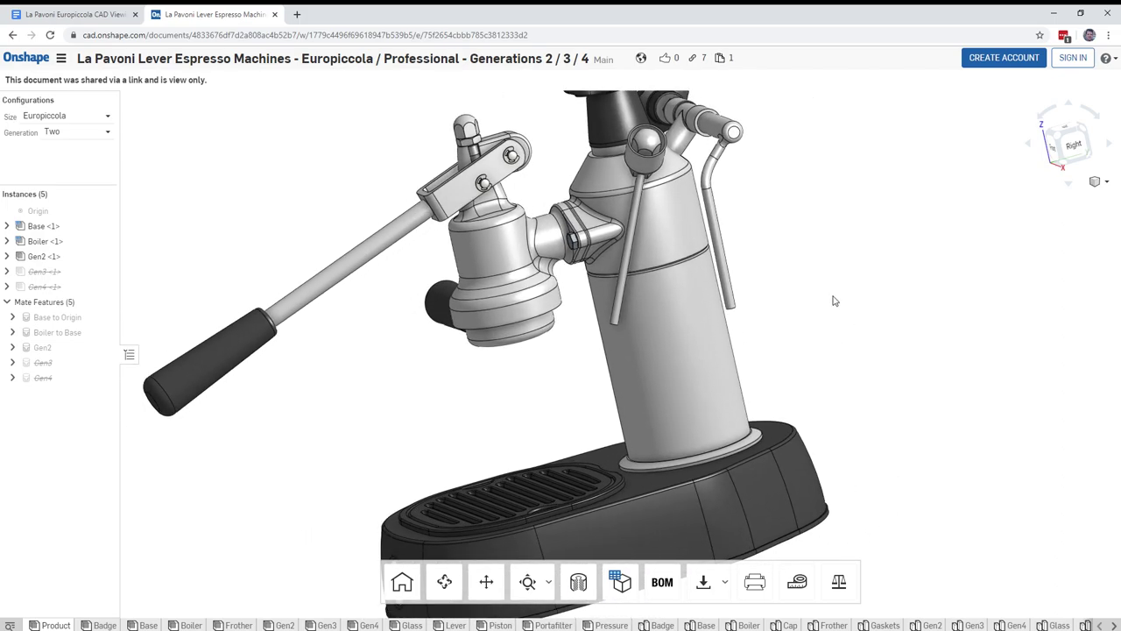
# Step: Zoom in and out on the machine and look through the available zoom options
pyautogui.scroll(2, 850, 289)
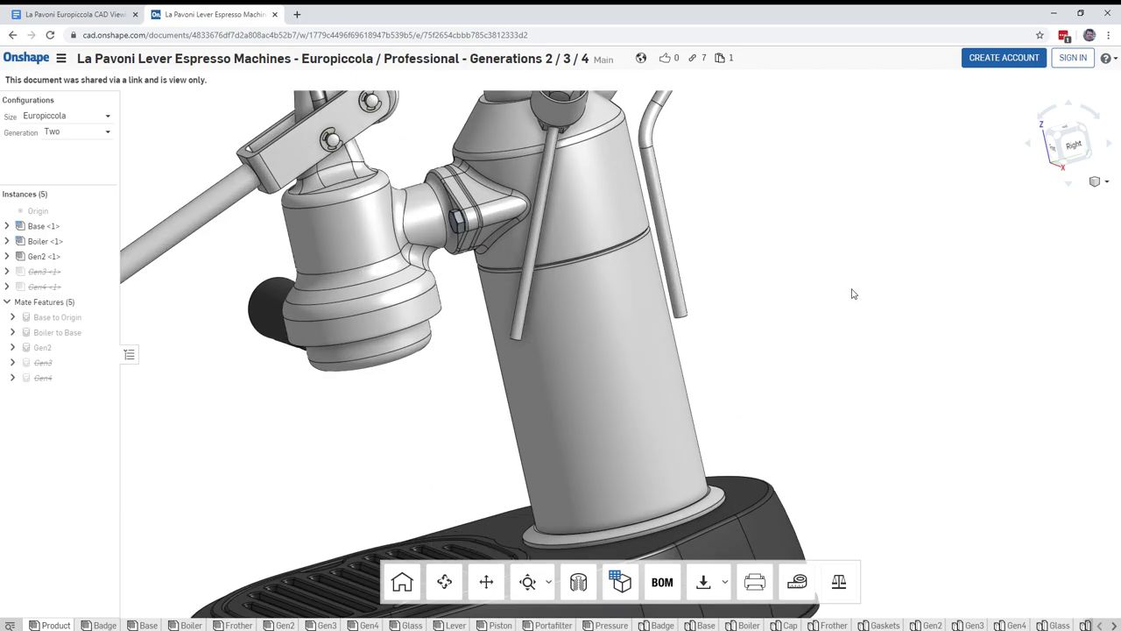
pyautogui.scroll(-5, 814, 310)
pyautogui.scroll(1, 914, 349)
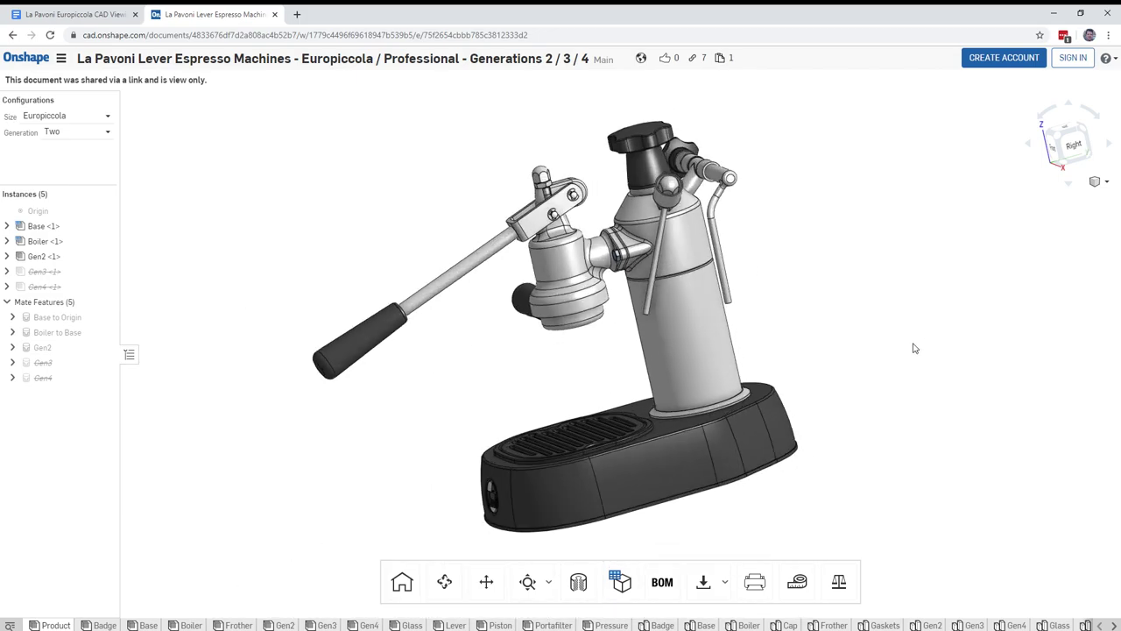
pyautogui.click(548, 582)
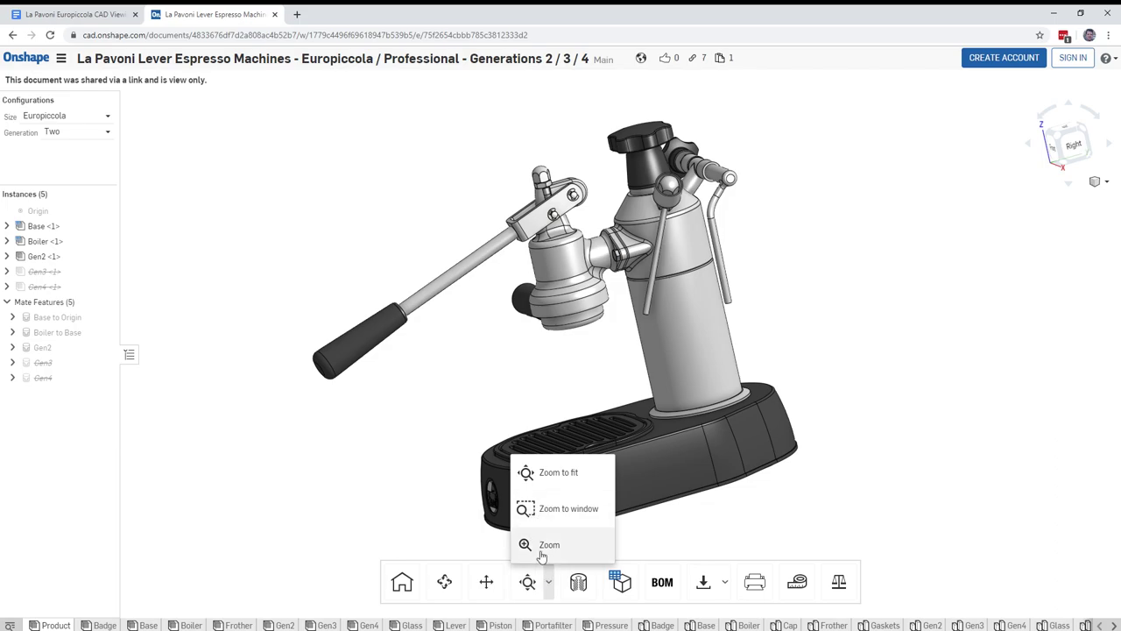
pyautogui.click(882, 445)
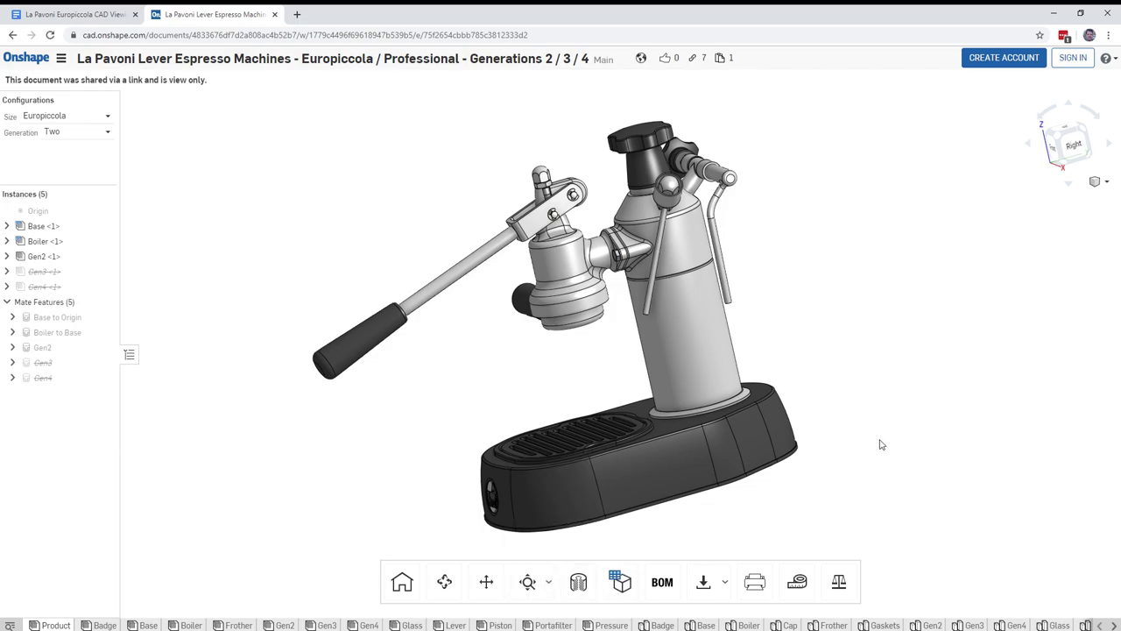
pyautogui.scroll(-1, 855, 399)
pyautogui.scroll(1, 855, 400)
pyautogui.scroll(1, 870, 405)
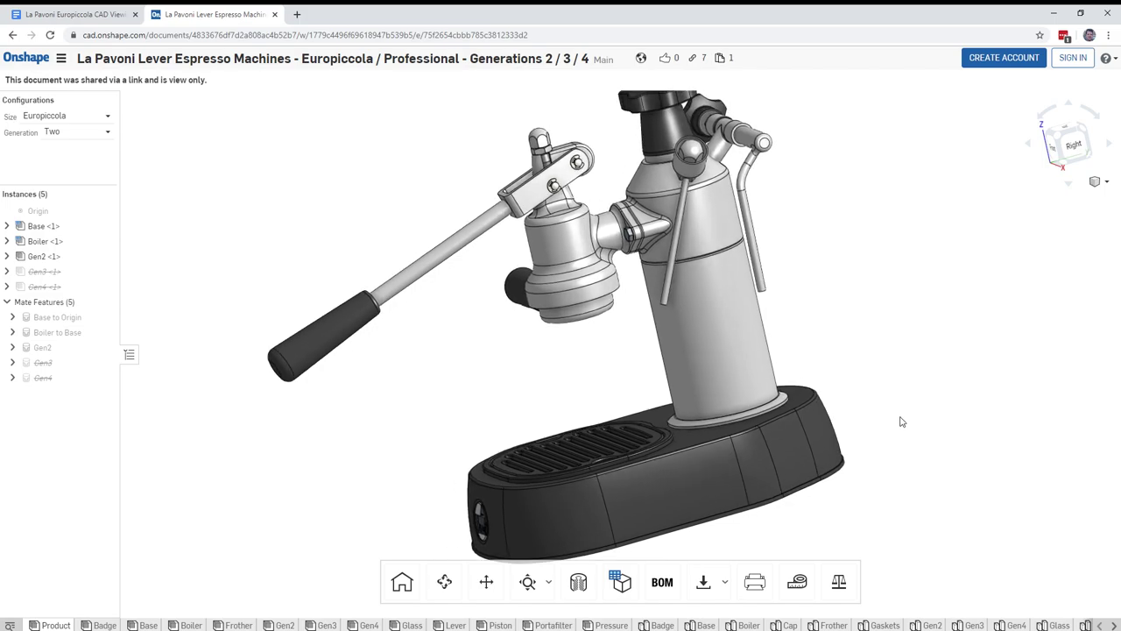
# Step: In the right view, raise the lever arm slightly and swing the steam wand towards the group head
pyautogui.click(1072, 145)
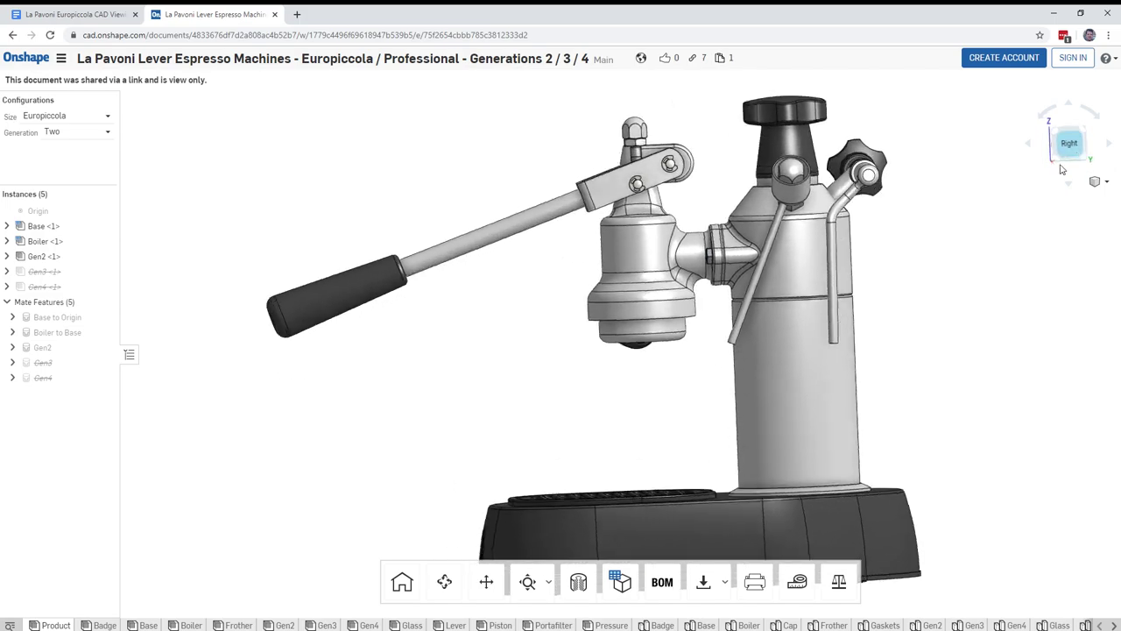
pyautogui.moveTo(1033, 390); pyautogui.dragTo(949, 341, button='middle')
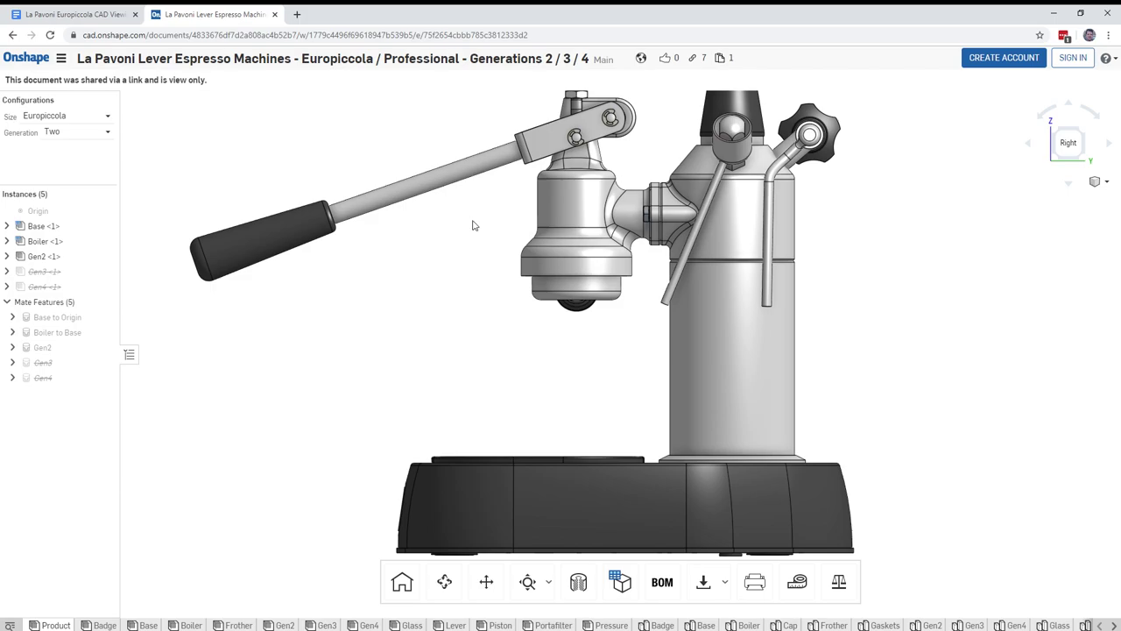
pyautogui.moveTo(400, 282); pyautogui.dragTo(404, 377, button='middle')
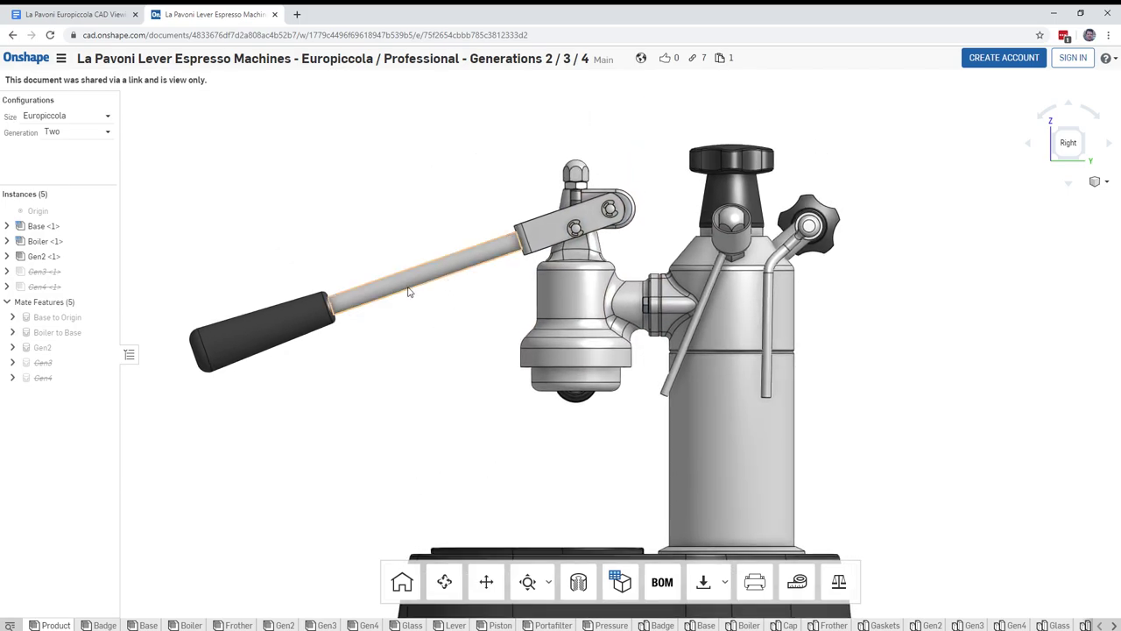
pyautogui.moveTo(348, 300); pyautogui.dragTo(354, 276)
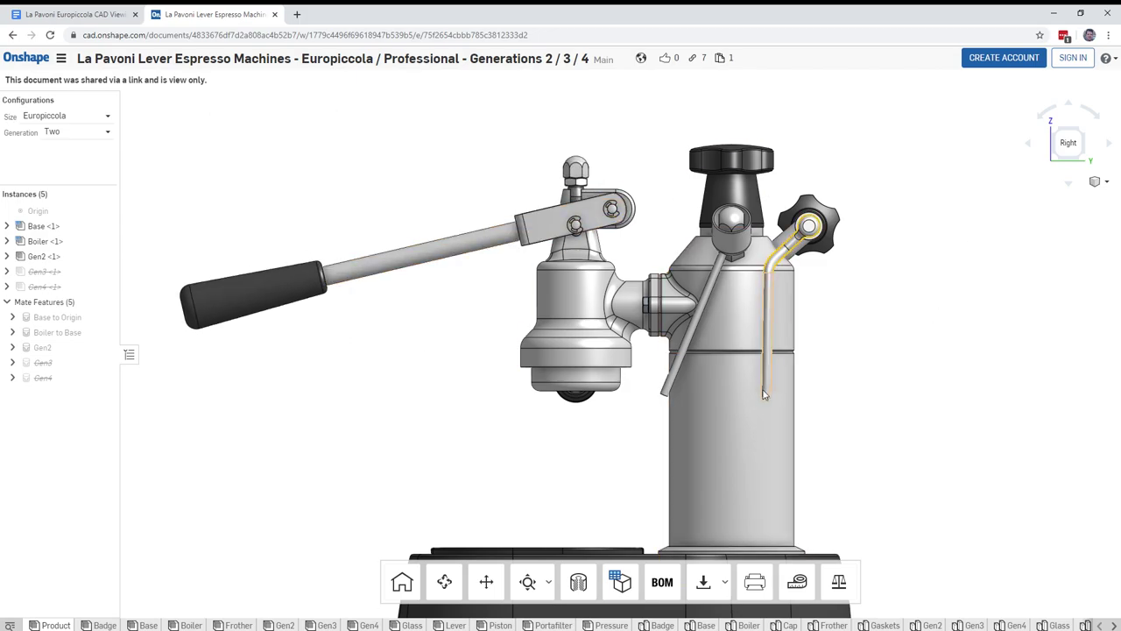
pyautogui.moveTo(761, 393); pyautogui.dragTo(739, 399)
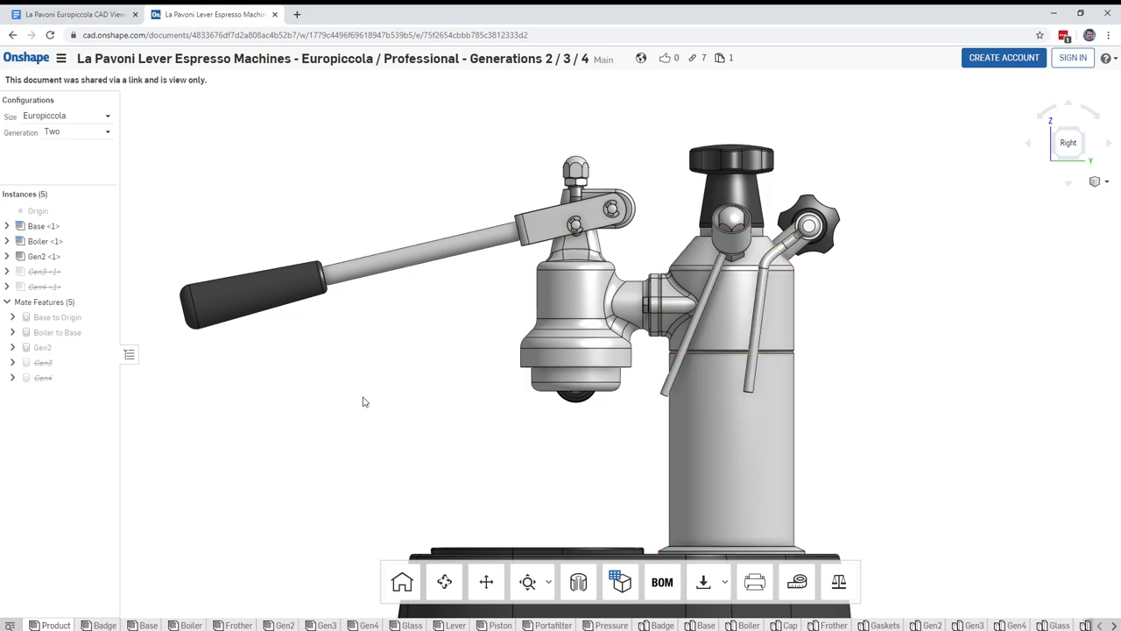
# Step: Select the portafilter handle's end edge, view it from the front right, and clear the selection in the right view
pyautogui.click(580, 407)
pyautogui.moveTo(570, 467); pyautogui.dragTo(620, 460, button='right')
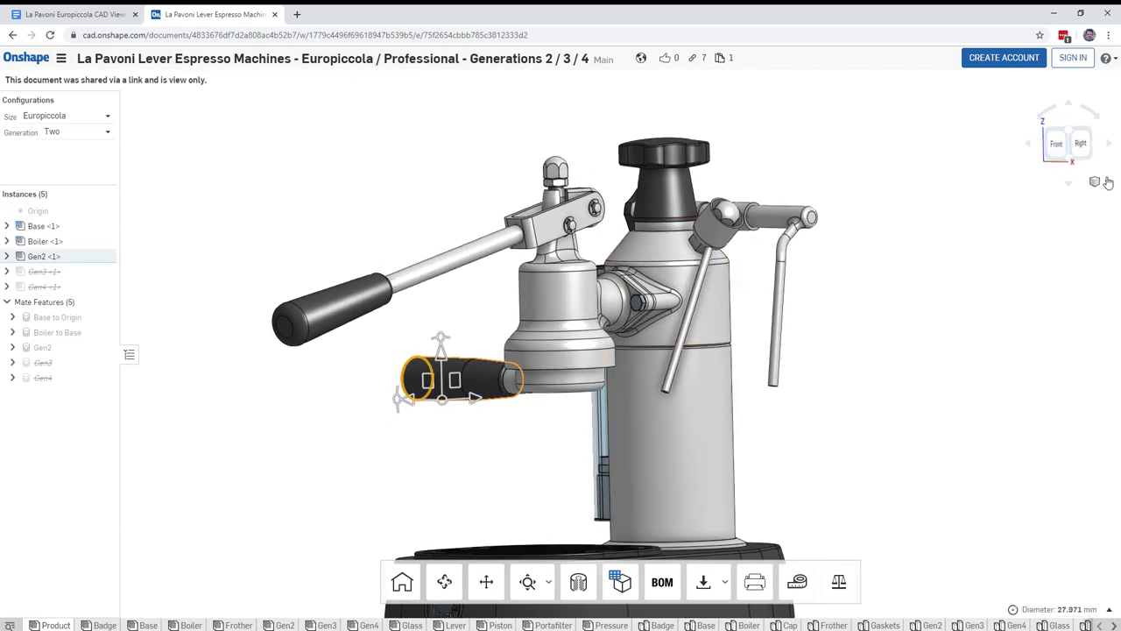
pyautogui.click(1081, 142)
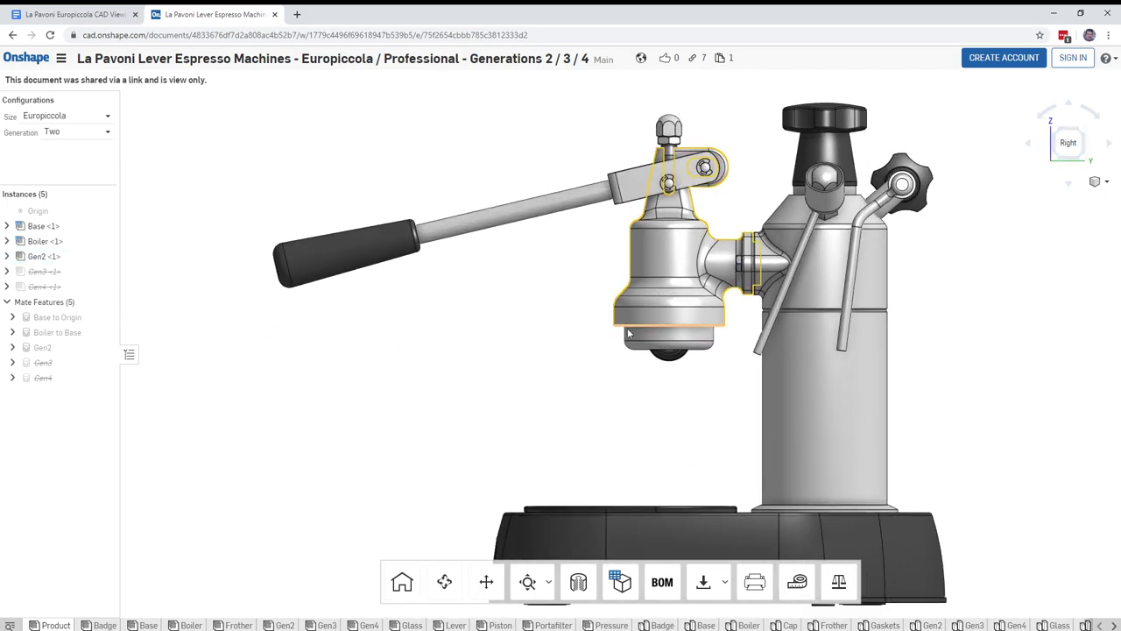
pyautogui.click(631, 343)
pyautogui.click(611, 390)
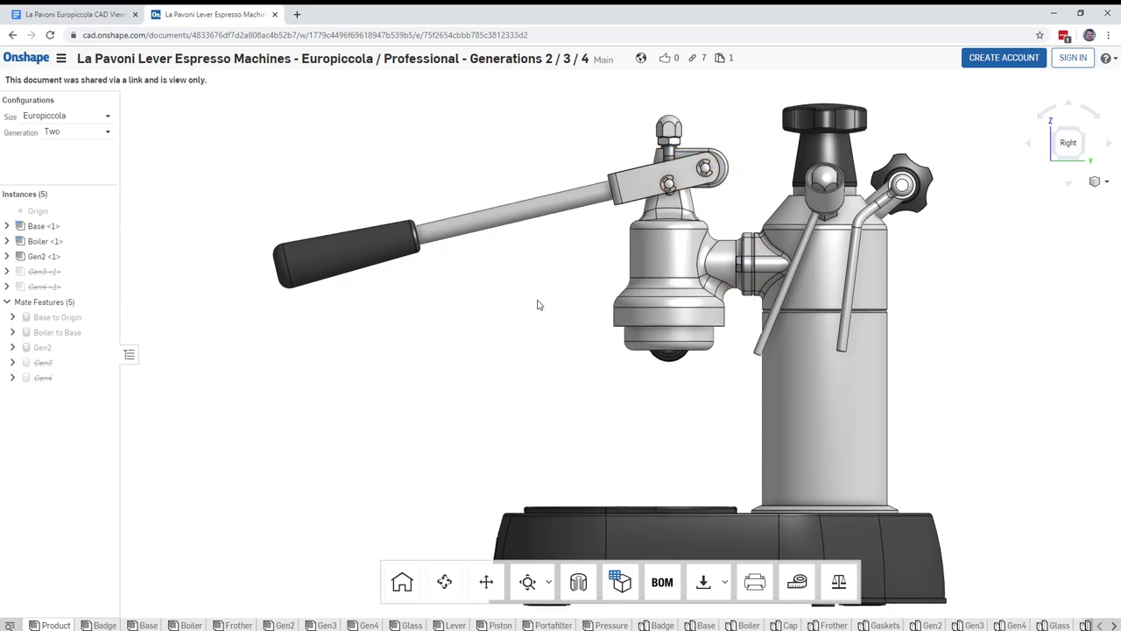
pyautogui.moveTo(538, 305); pyautogui.dragTo(458, 316, button='middle')
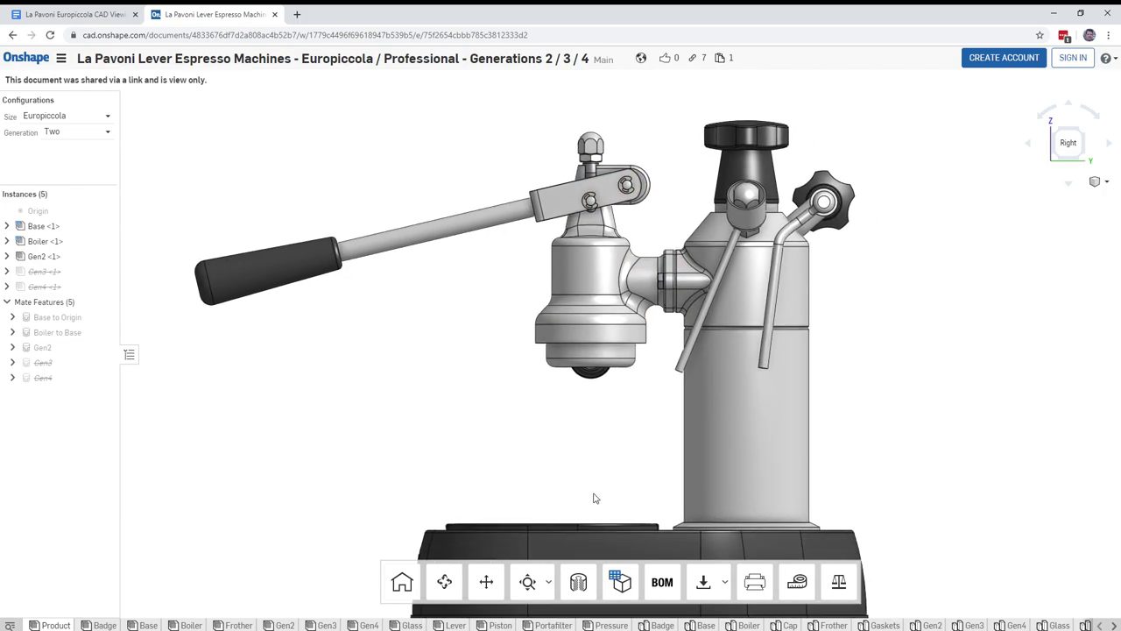
# Step: Create a lengthwise section view through the group head and boiler, and reopen and confirm its section plane settings
pyautogui.click(580, 583)
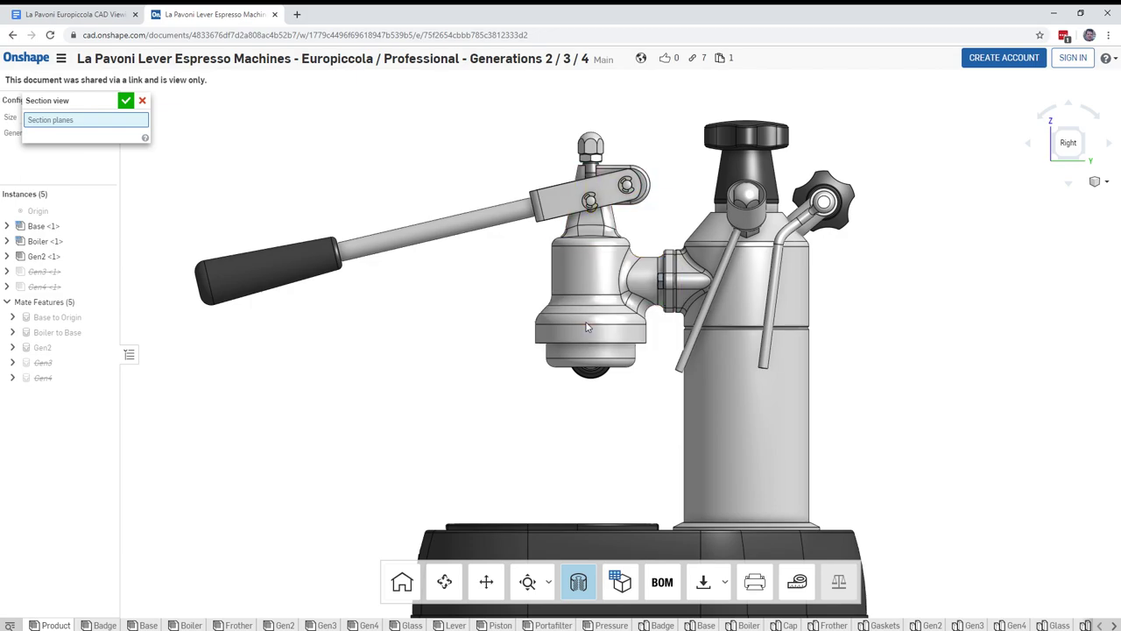
pyautogui.click(589, 268)
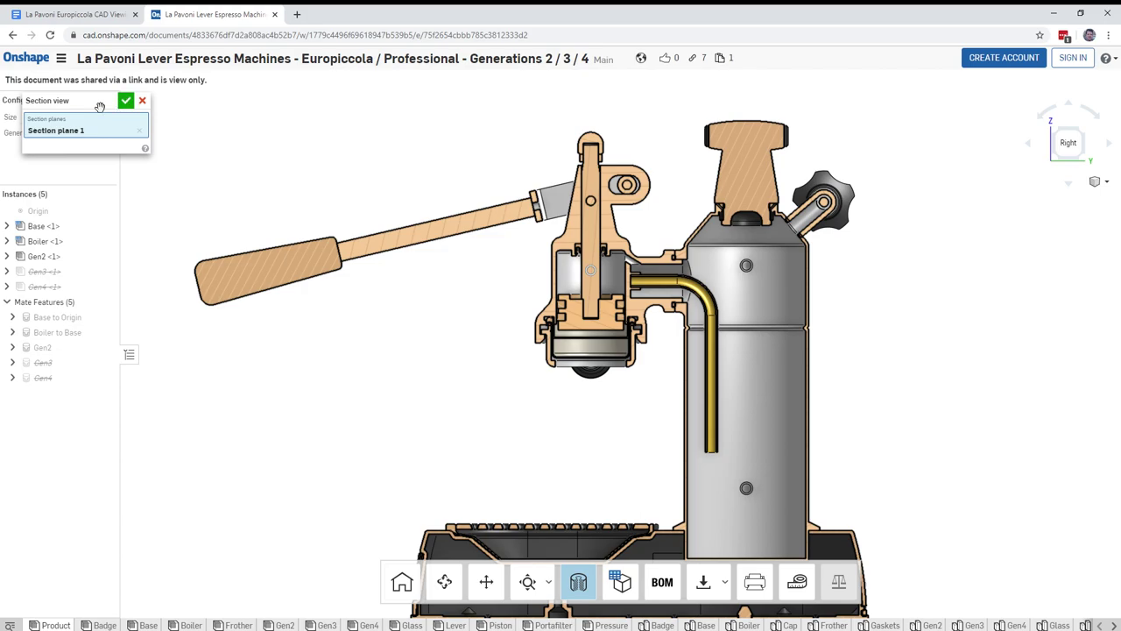
pyautogui.moveTo(100, 105); pyautogui.dragTo(315, 155)
pyautogui.click(342, 149)
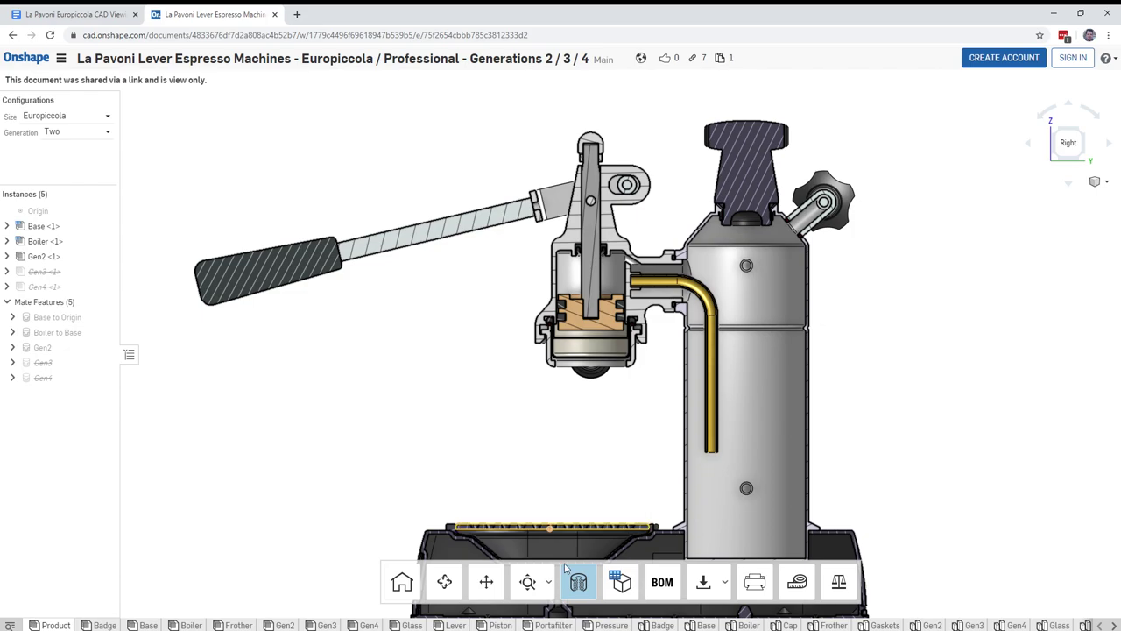
pyautogui.click(580, 584)
pyautogui.click(584, 590)
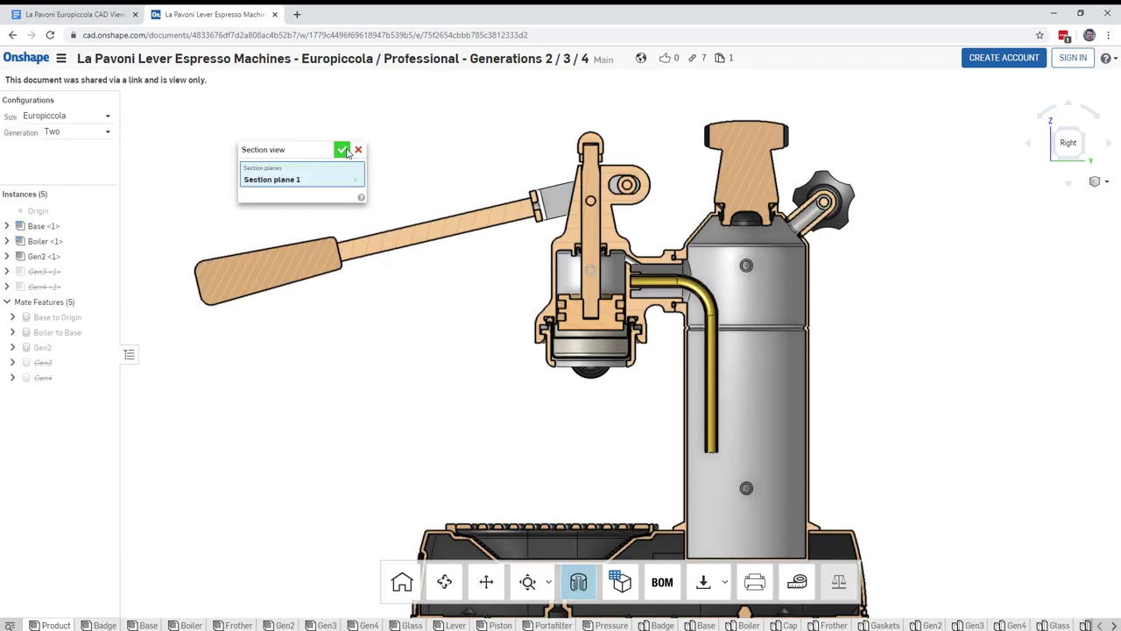
pyautogui.click(342, 149)
# Step: Examine the sectioned machine as a whole, and the piston, group head and boiler tube up close
pyautogui.moveTo(534, 456); pyautogui.dragTo(464, 380, button='middle')
pyautogui.scroll(2, 503, 377)
pyautogui.scroll(-4, 502, 376)
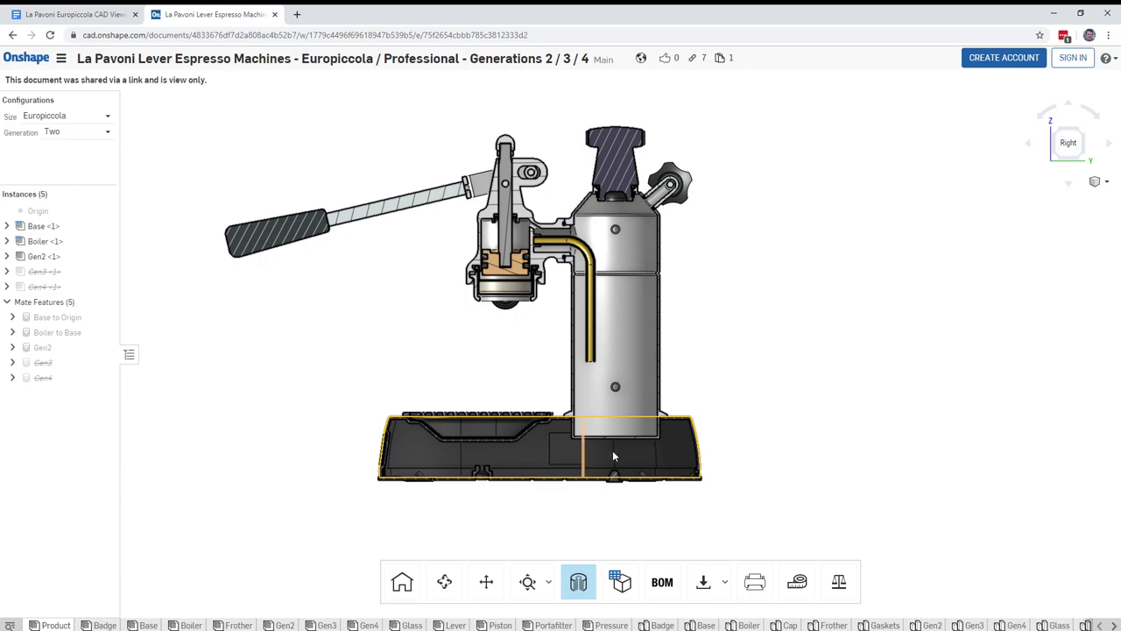
pyautogui.moveTo(713, 312); pyautogui.dragTo(764, 361, button='middle')
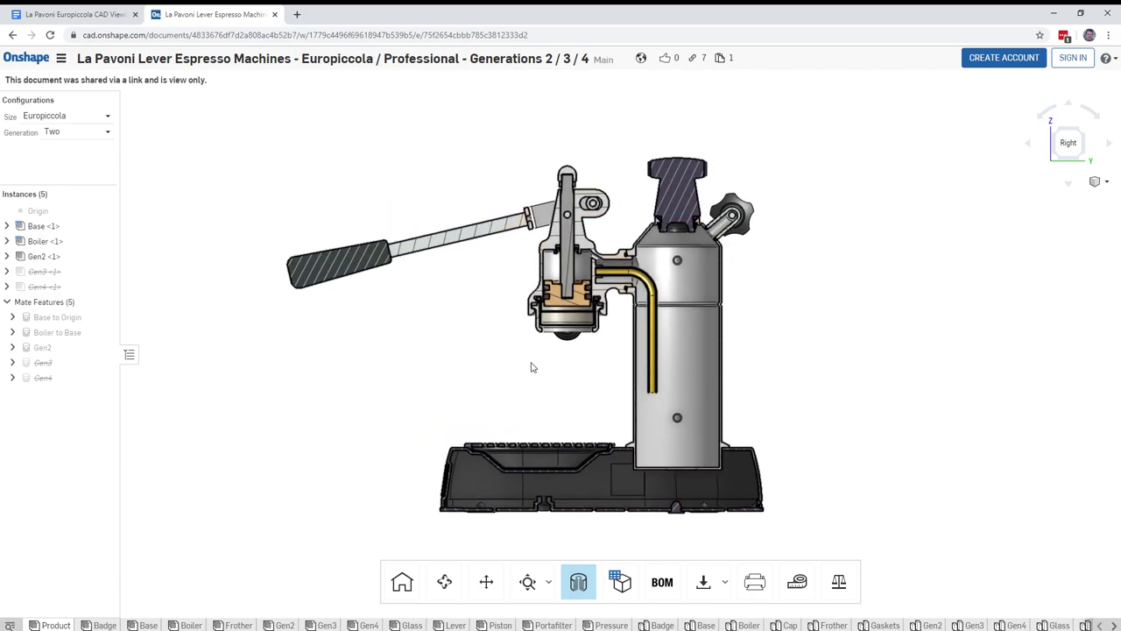
pyautogui.scroll(5, 472, 307)
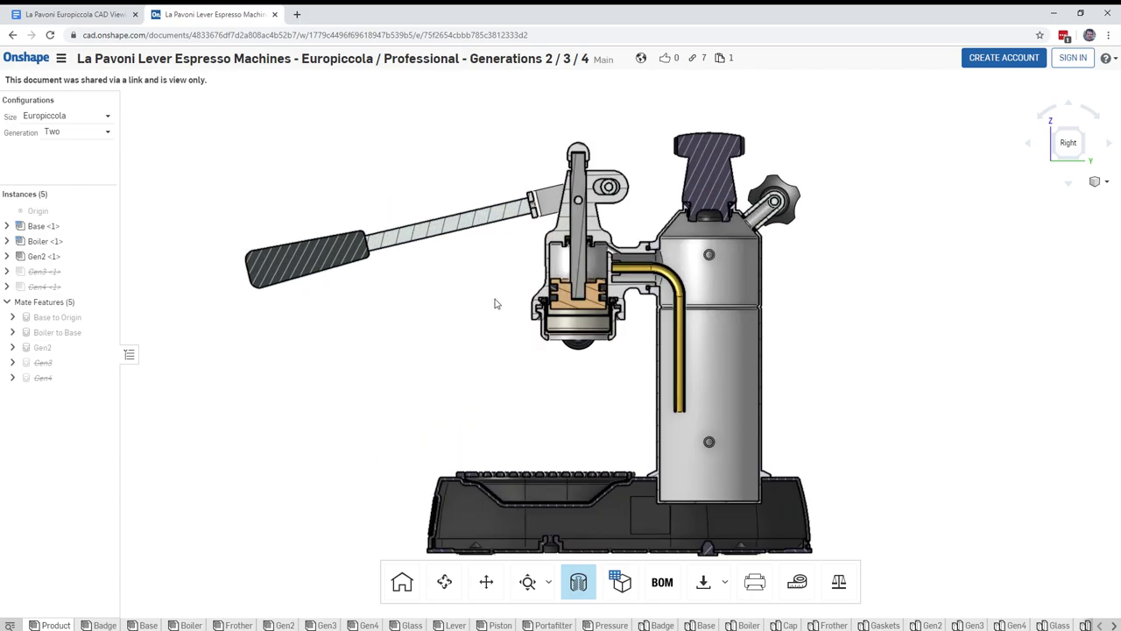
pyautogui.scroll(-2, 495, 328)
pyautogui.moveTo(474, 347); pyautogui.dragTo(470, 350, button='middle')
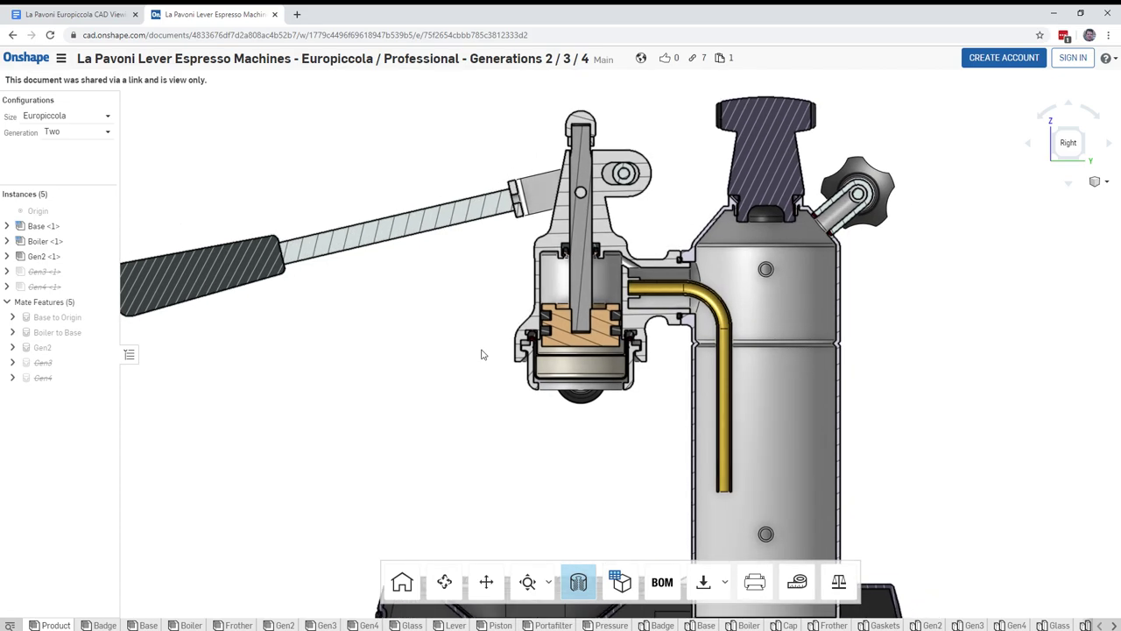
pyautogui.scroll(1, 665, 425)
pyautogui.moveTo(661, 386); pyautogui.dragTo(666, 439, button='middle')
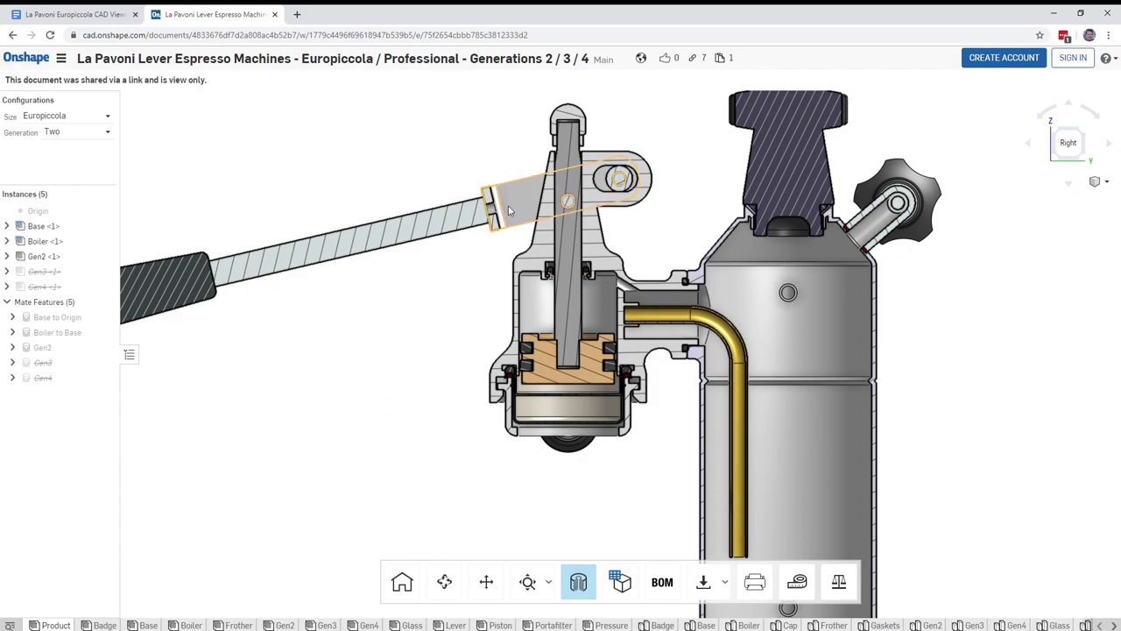
# Step: Raise the lever arm to lift the piston to the top of its bore, and inspect the boiler's dip tube
pyautogui.moveTo(508, 190); pyautogui.dragTo(554, 85)
pyautogui.moveTo(403, 340); pyautogui.dragTo(399, 378, button='middle')
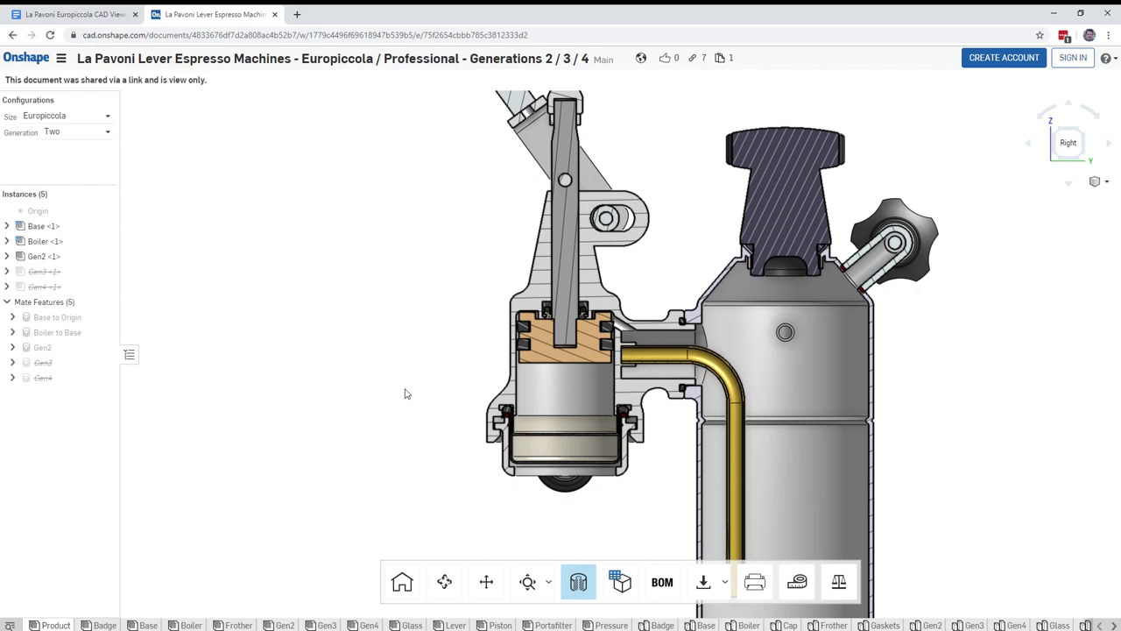
pyautogui.moveTo(755, 452); pyautogui.dragTo(728, 249, button='middle')
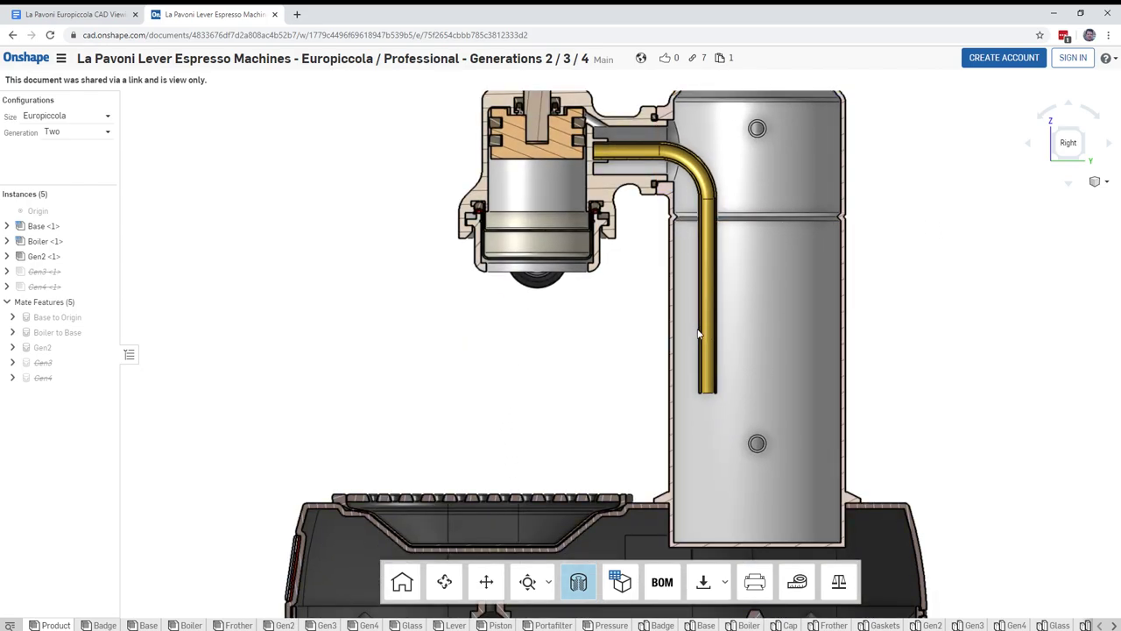
pyautogui.moveTo(759, 358)
pyautogui.mouseDown(button='right')
pyautogui.moveTo(691, 321)
pyautogui.moveTo(724, 363)
pyautogui.moveTo(746, 362)
pyautogui.mouseUp(button='right')
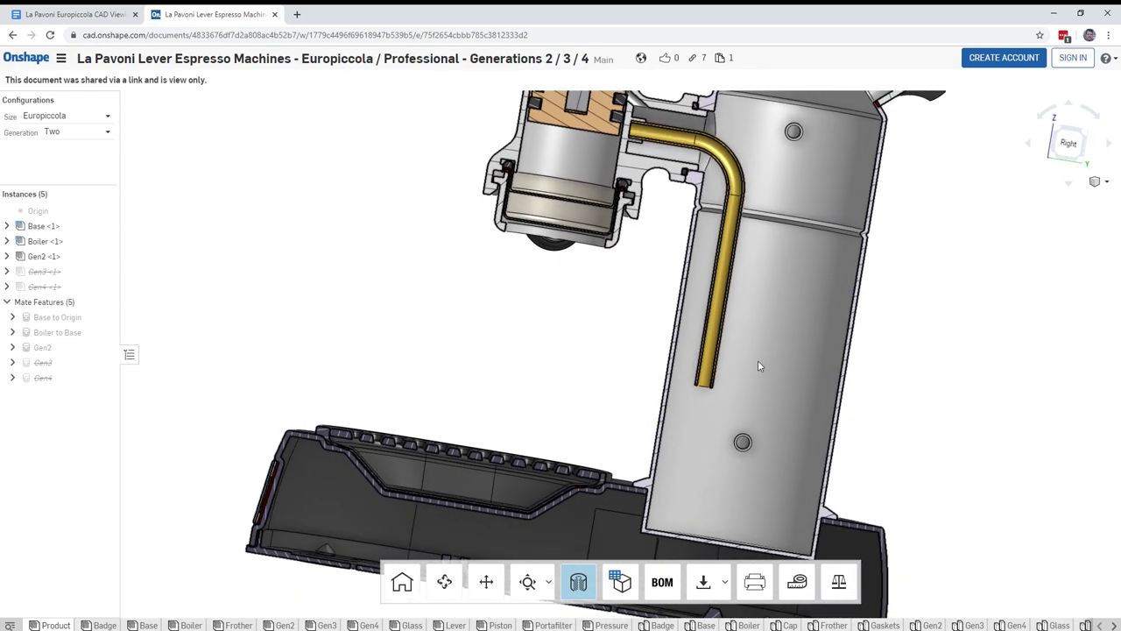
pyautogui.moveTo(759, 361); pyautogui.dragTo(703, 360, button='right')
pyautogui.moveTo(619, 324); pyautogui.dragTo(664, 504, button='middle')
pyautogui.moveTo(665, 509); pyautogui.dragTo(636, 498, button='right')
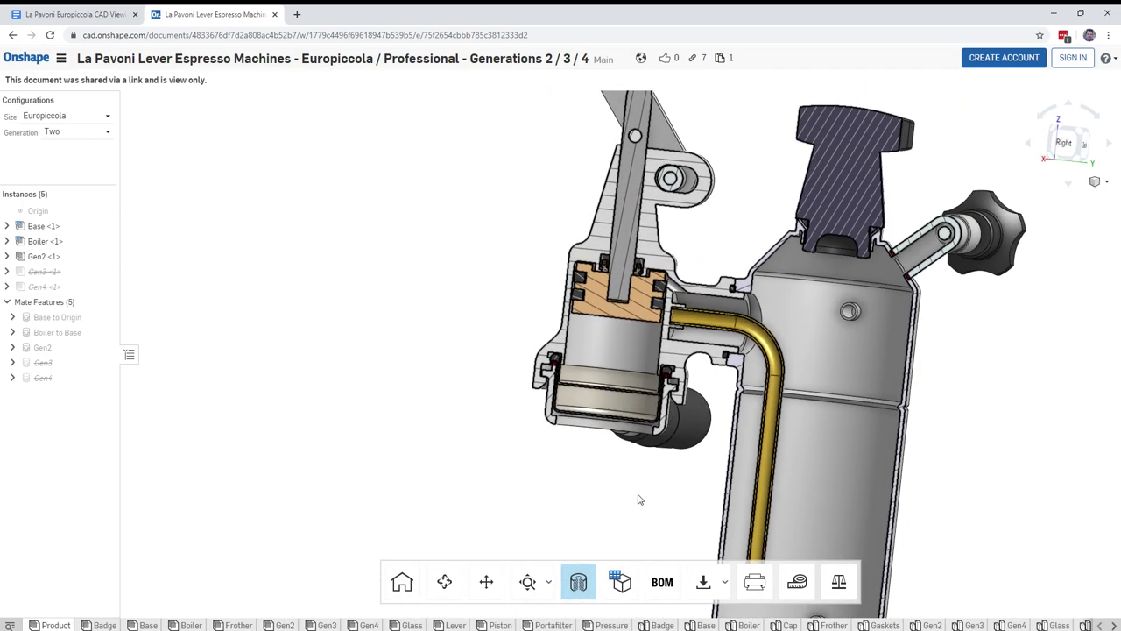
# Step: Select and deselect the group head's bore wall, and examine the raised piston and brew chamber from below and above
pyautogui.click(606, 338)
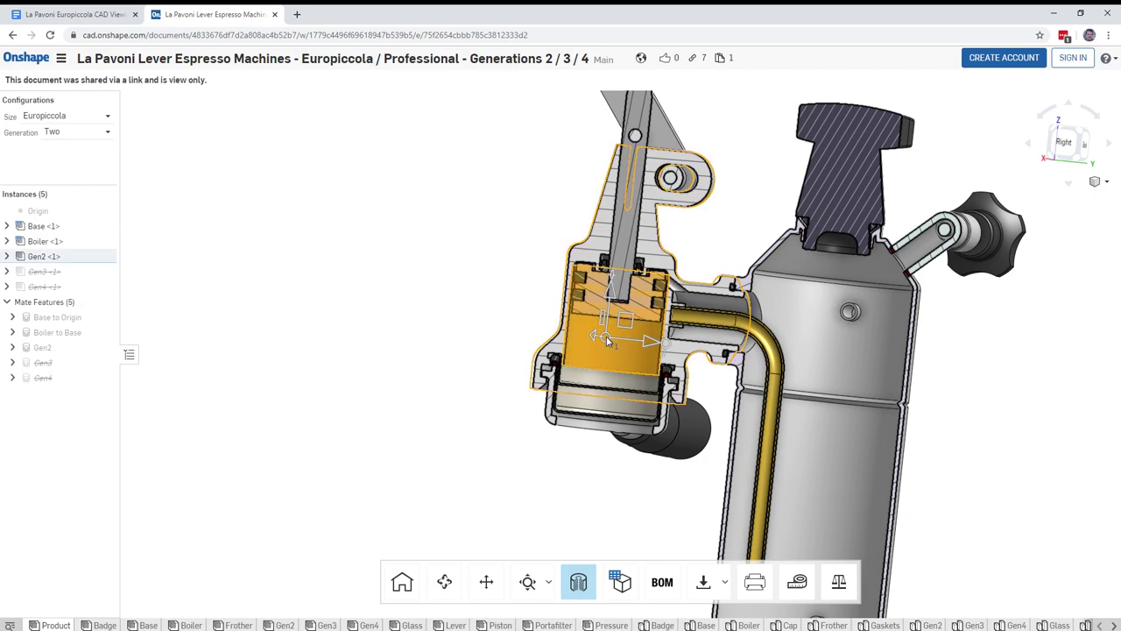
pyautogui.click(456, 376)
pyautogui.moveTo(456, 377); pyautogui.dragTo(497, 377, button='right')
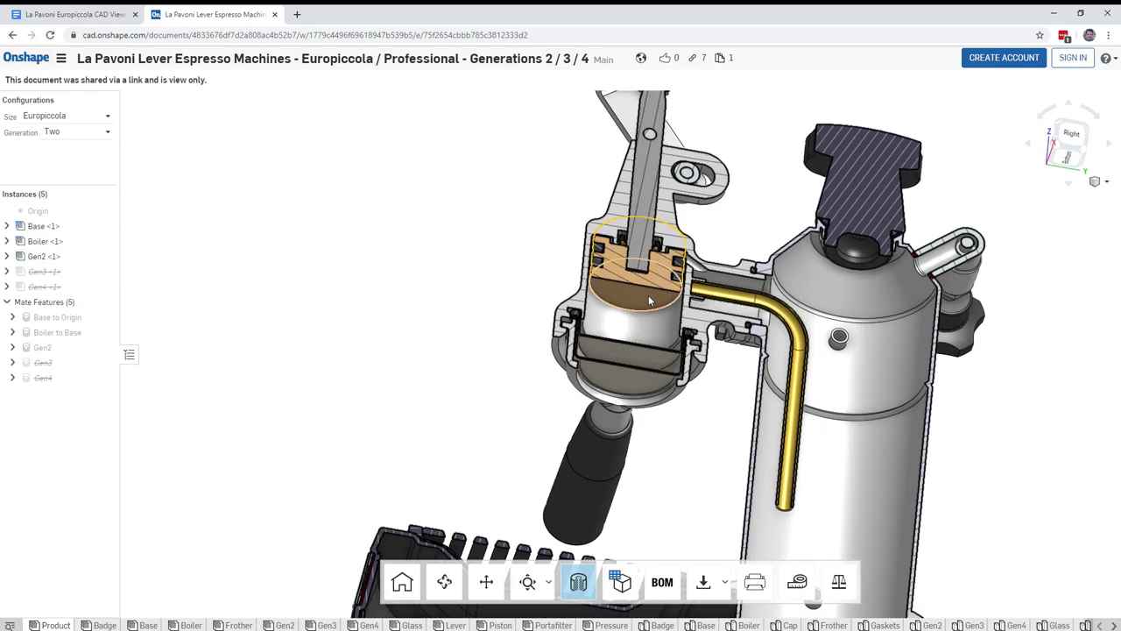
pyautogui.moveTo(466, 243); pyautogui.dragTo(465, 350, button='right')
pyautogui.moveTo(620, 413); pyautogui.dragTo(613, 423, button='right')
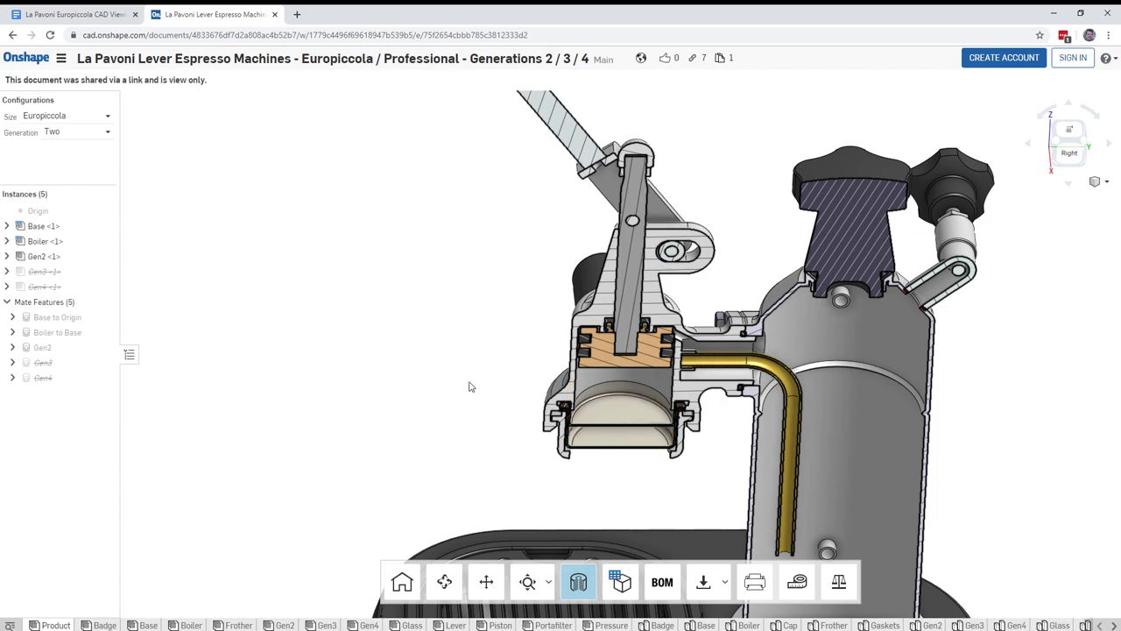
pyautogui.moveTo(468, 385); pyautogui.dragTo(473, 337, button='right')
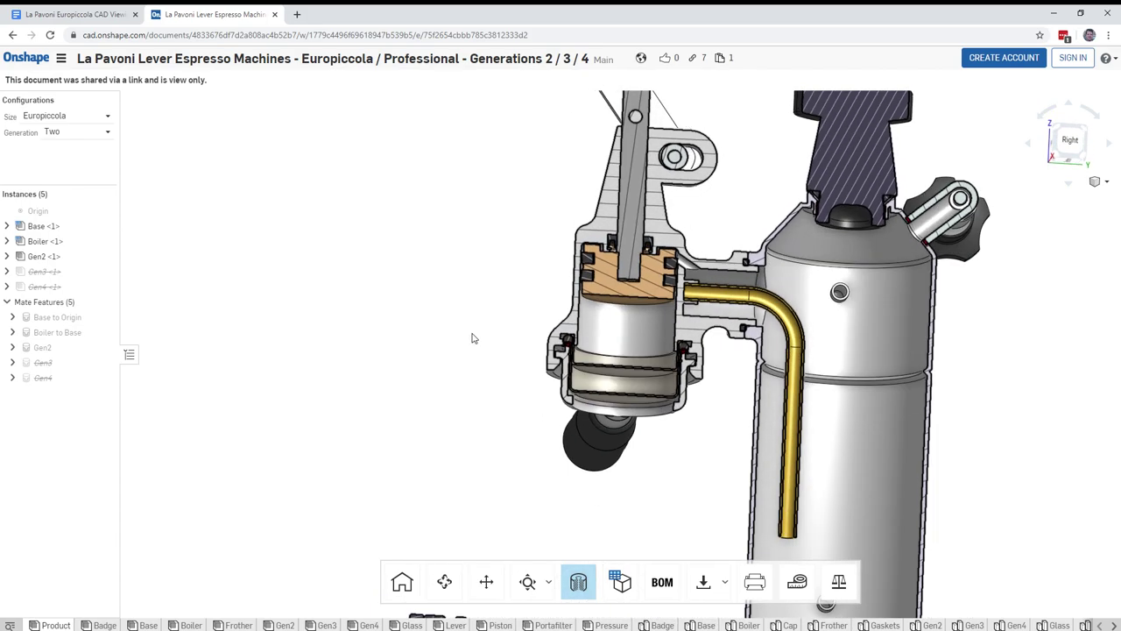
pyautogui.scroll(-4, 724, 317)
pyautogui.scroll(5, 724, 316)
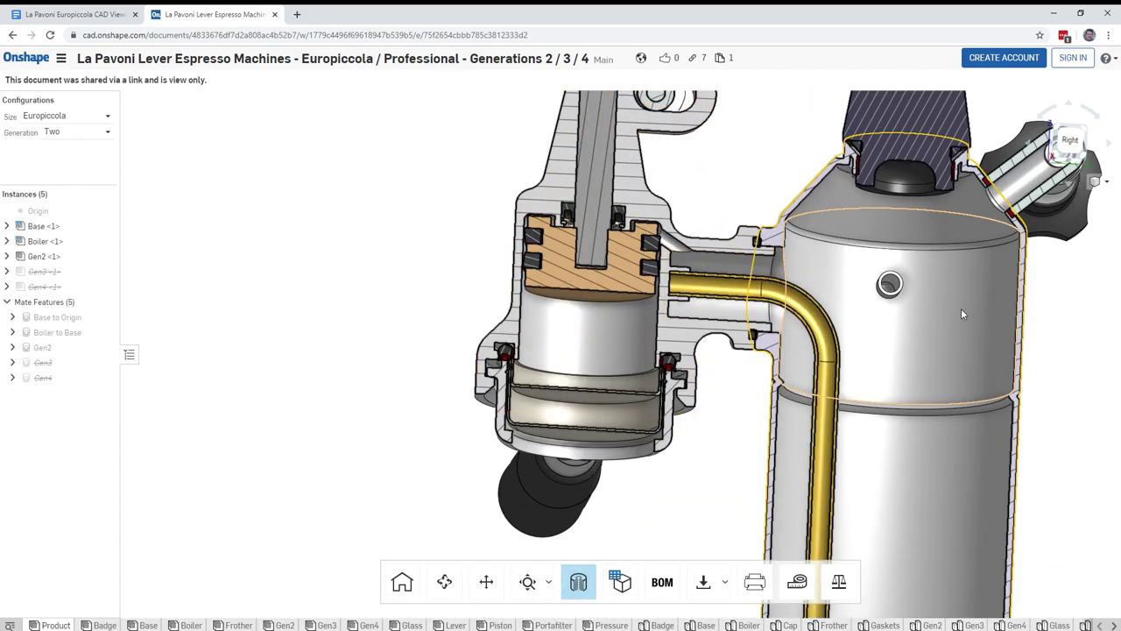
# Step: Examine the small water inlet hole between the brass tube's end and the piston bore from the back right
pyautogui.moveTo(958, 308); pyautogui.dragTo(887, 325, button='right')
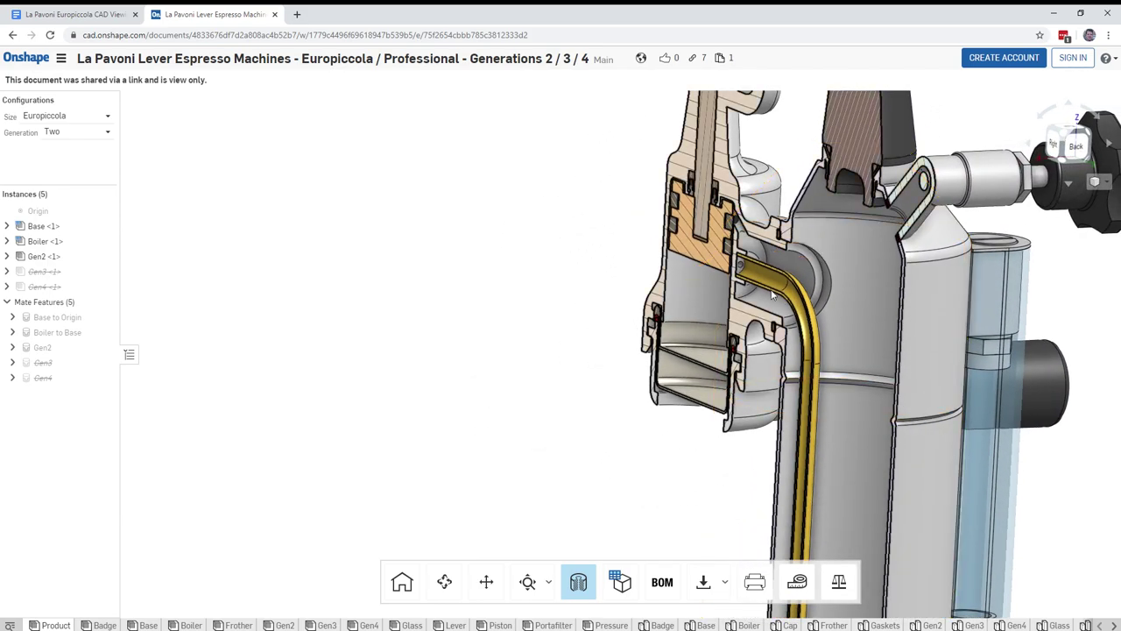
pyautogui.scroll(-3, 814, 350)
pyautogui.scroll(8, 737, 248)
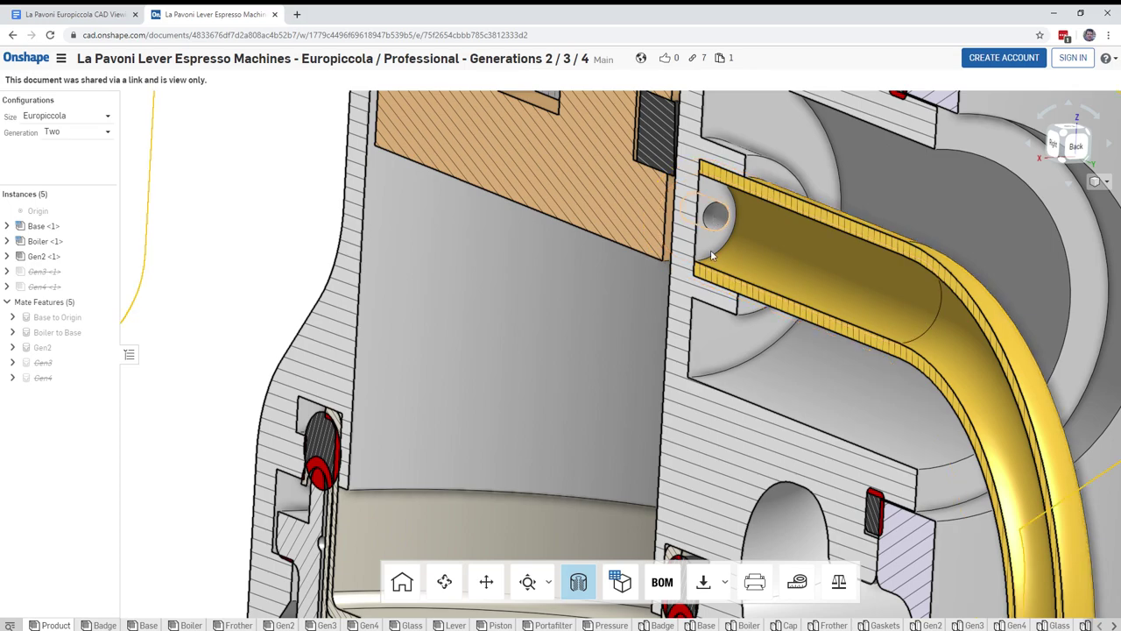
pyautogui.moveTo(578, 361); pyautogui.dragTo(625, 357, button='right')
pyautogui.scroll(-3, 841, 161)
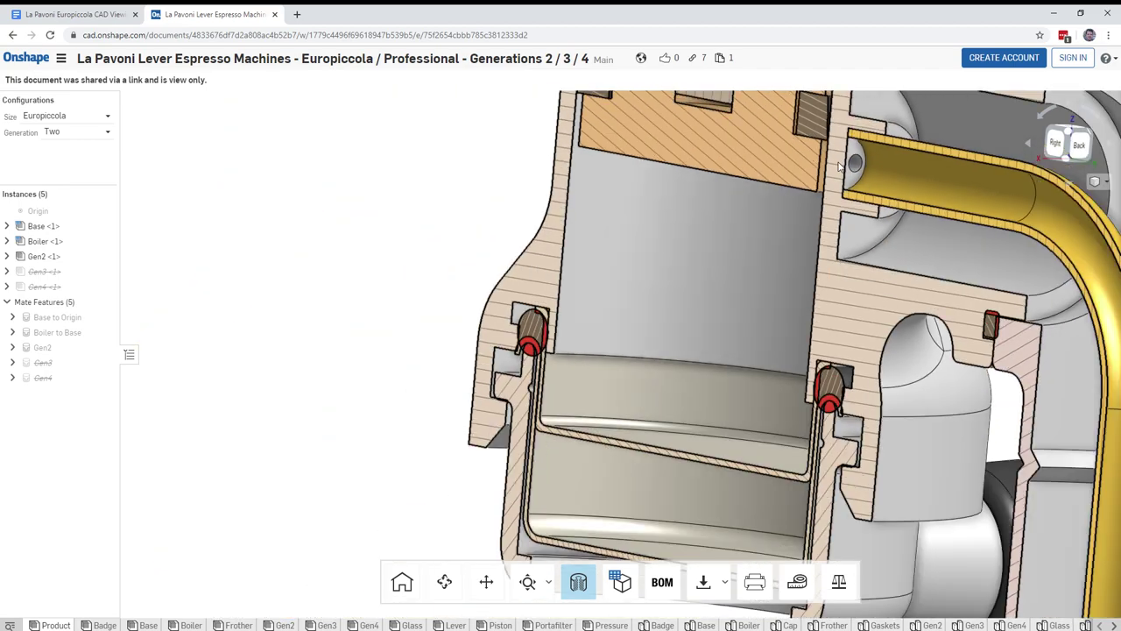
pyautogui.scroll(-2, 838, 165)
pyautogui.moveTo(804, 186); pyautogui.dragTo(839, 182, button='right')
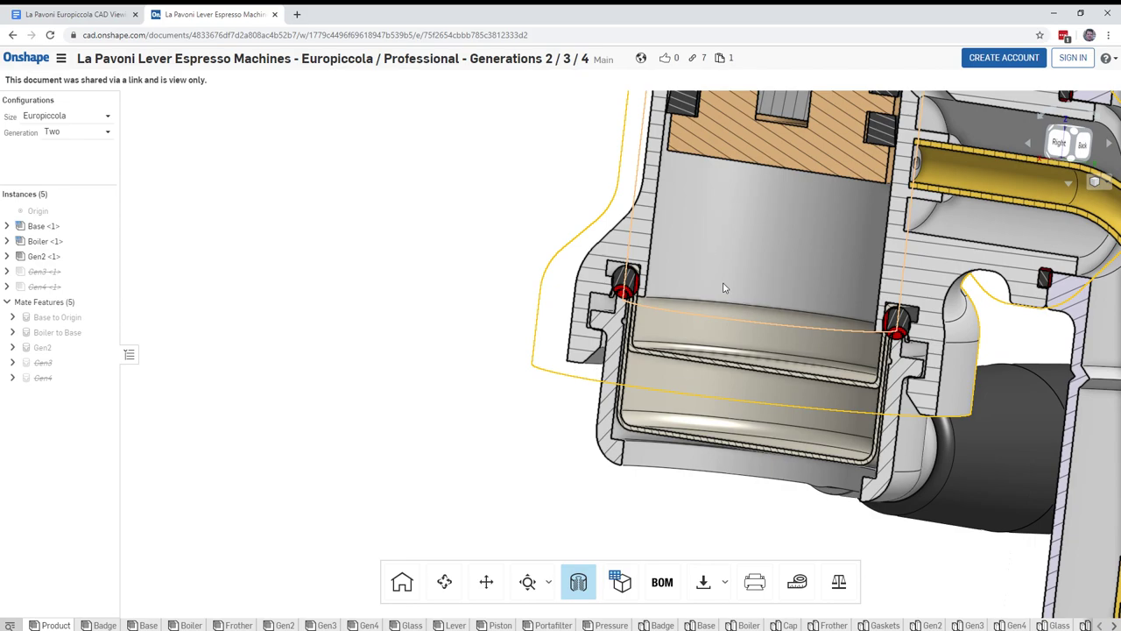
# Step: Examine the chamber between the raised piston and the filter basket, and the group head section from the right
pyautogui.moveTo(776, 246); pyautogui.dragTo(527, 242, button='middle')
pyautogui.moveTo(526, 242); pyautogui.dragTo(552, 274, button='right')
pyautogui.moveTo(567, 266); pyautogui.dragTo(589, 346, button='middle')
pyautogui.moveTo(641, 387); pyautogui.dragTo(653, 351, button='right')
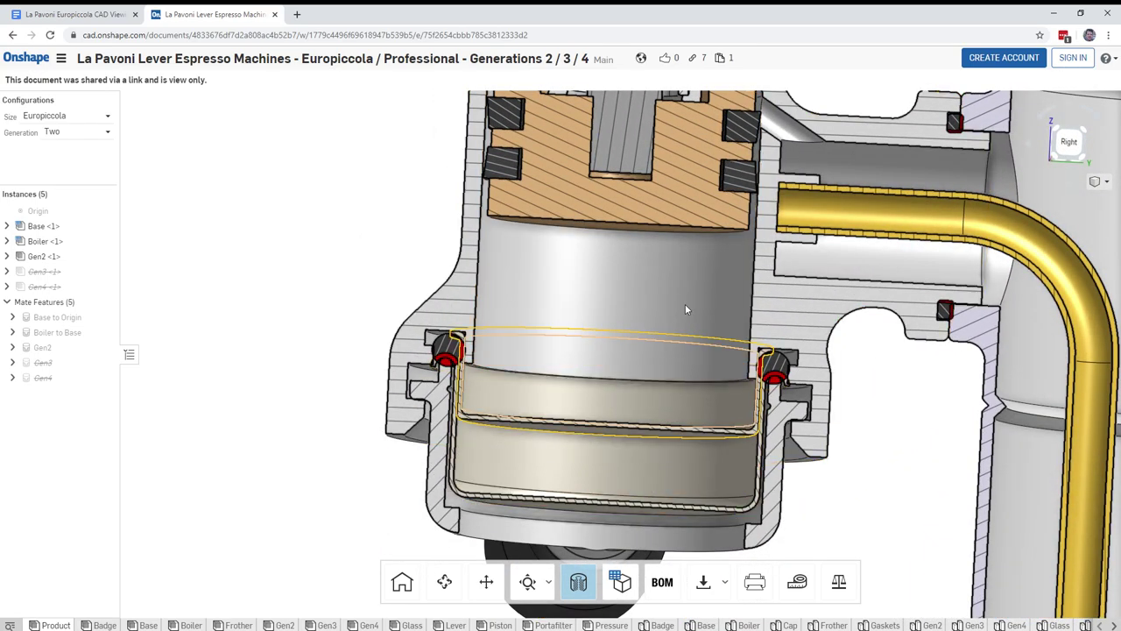
pyautogui.moveTo(648, 312); pyautogui.dragTo(664, 296, button='right')
pyautogui.scroll(3, 637, 271)
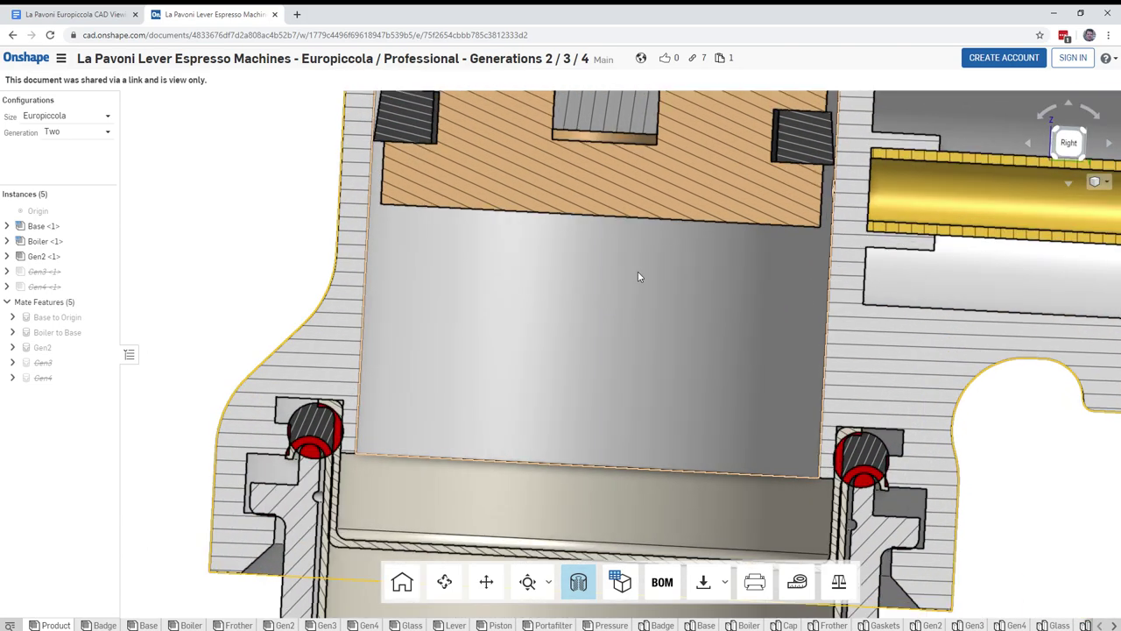
pyautogui.scroll(-5, 638, 271)
pyautogui.scroll(-3, 638, 277)
pyautogui.scroll(-5, 633, 283)
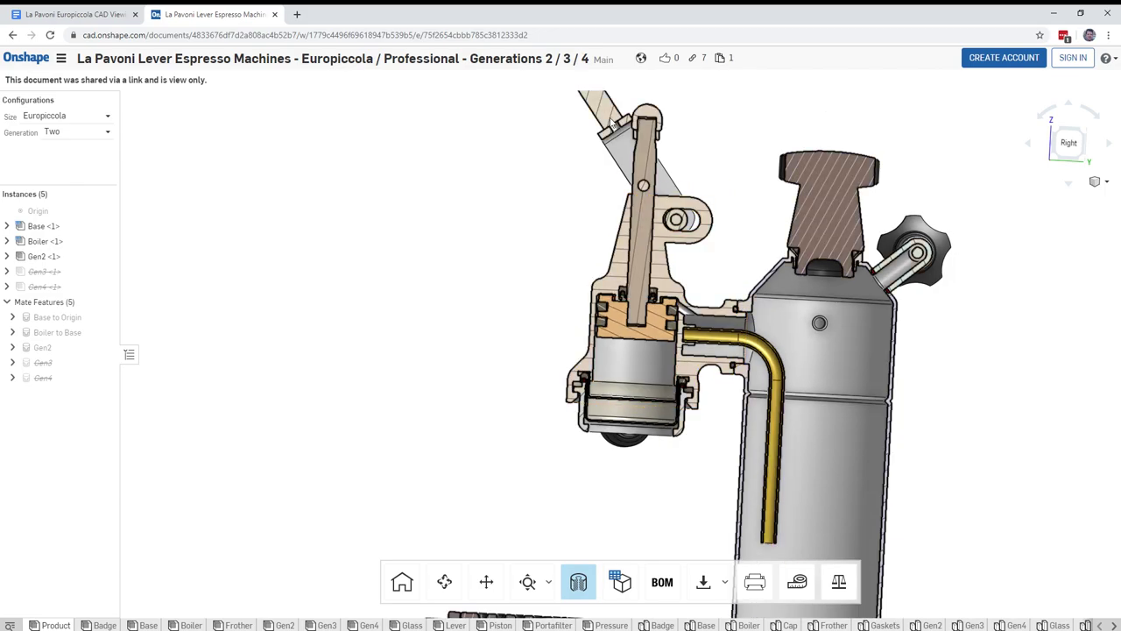
# Step: Lower the lever arm to bring the piston partway down, and pull the piston slightly further down its bore up close
pyautogui.moveTo(602, 163); pyautogui.dragTo(588, 199)
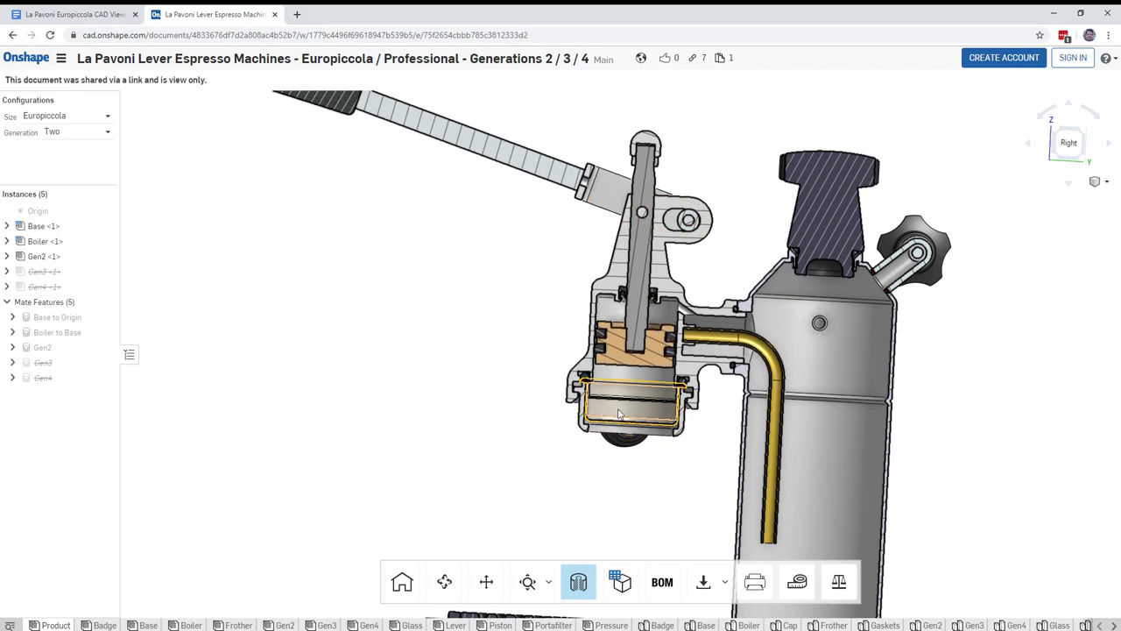
pyautogui.scroll(10, 615, 350)
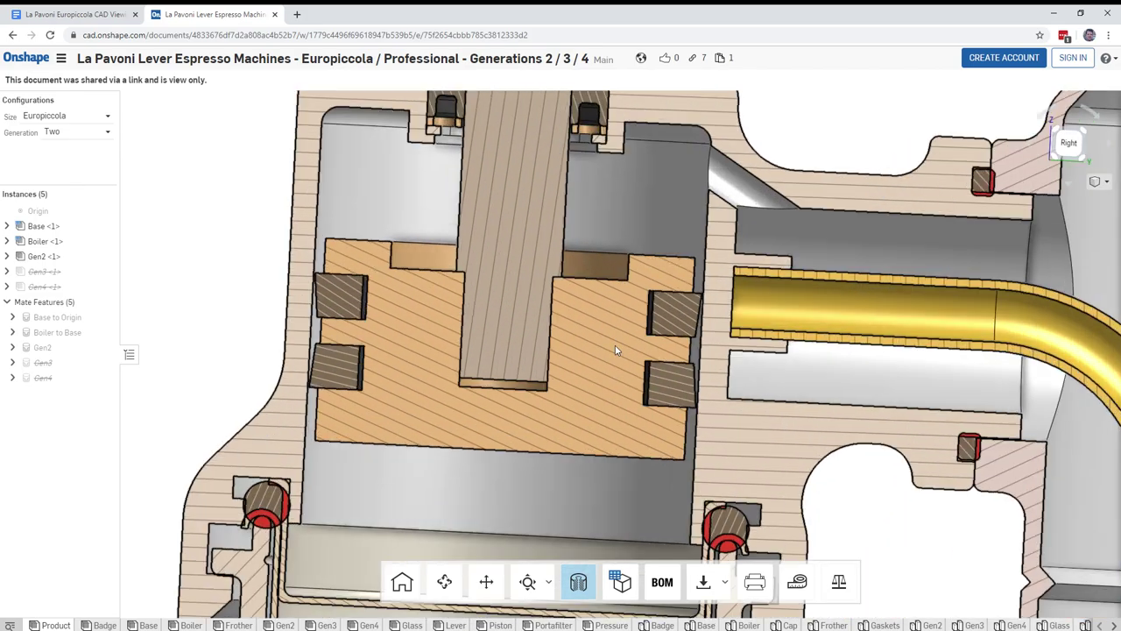
pyautogui.scroll(3, 763, 361)
pyautogui.moveTo(763, 362); pyautogui.dragTo(793, 360, button='right')
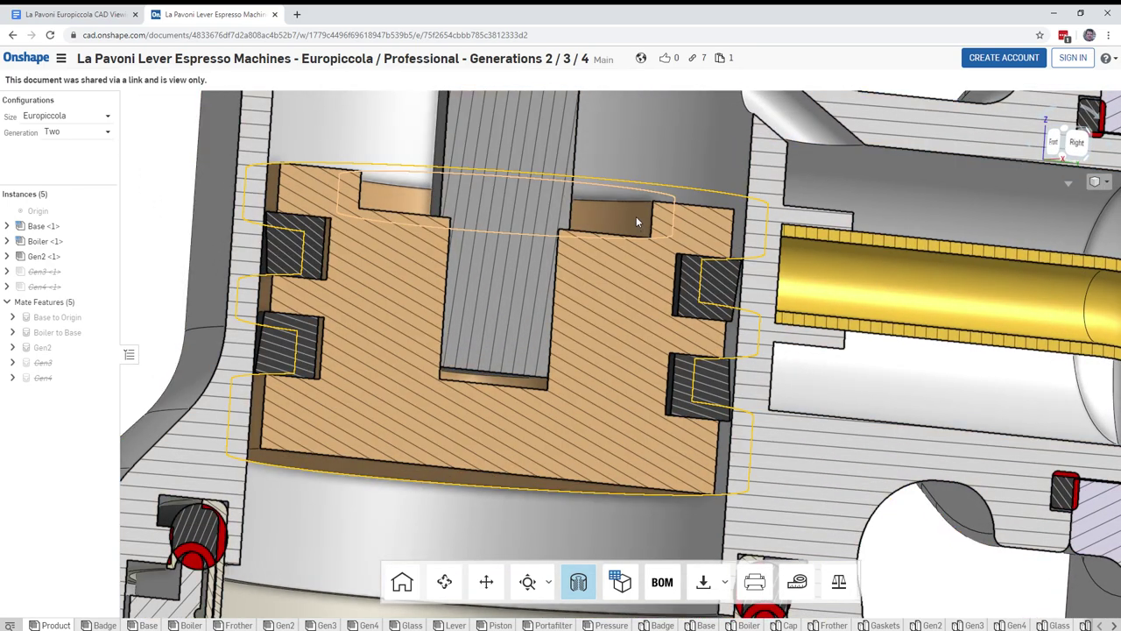
pyautogui.moveTo(636, 212); pyautogui.dragTo(603, 254)
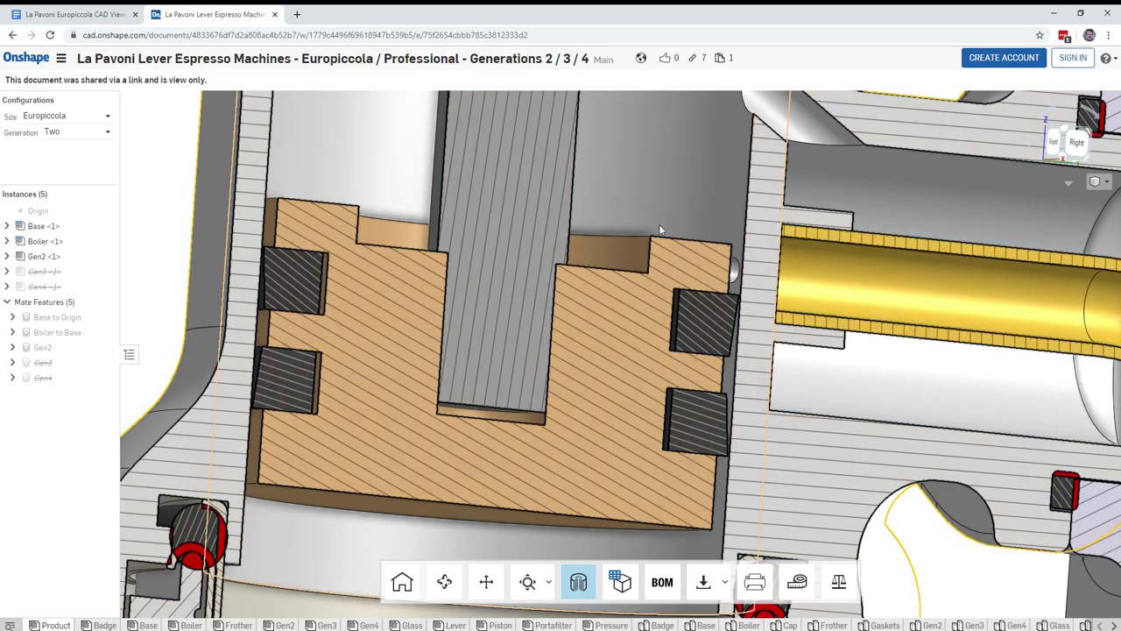
# Step: Select the angled vent hole's face above the piston, clear the selection, and examine the hole's path to the boiler neck
pyautogui.click(825, 134)
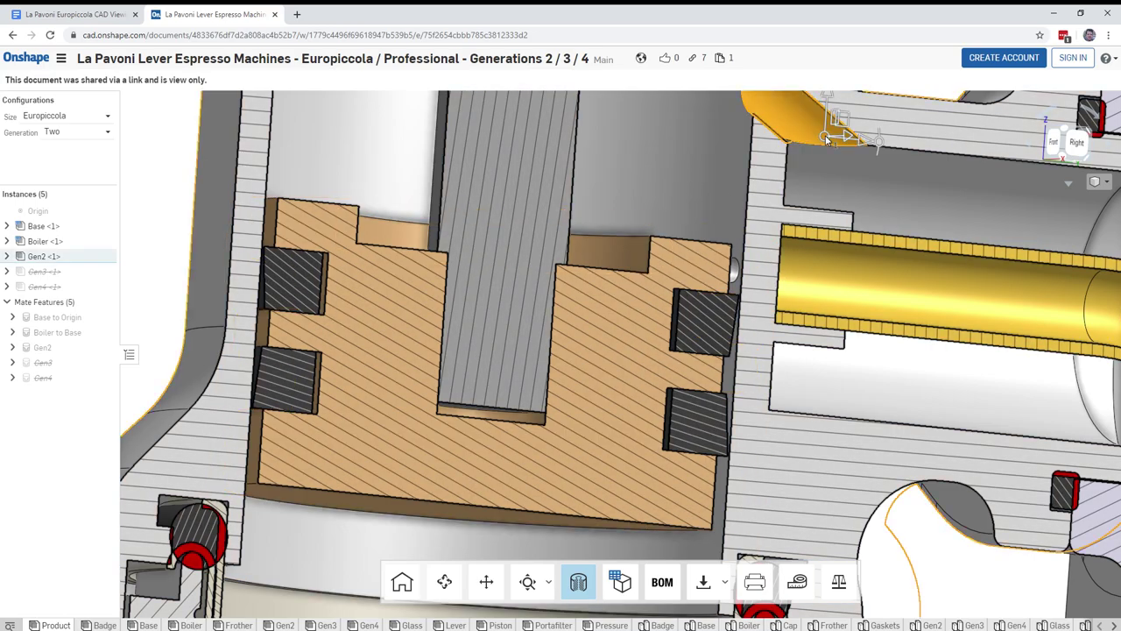
pyautogui.scroll(-5, 824, 141)
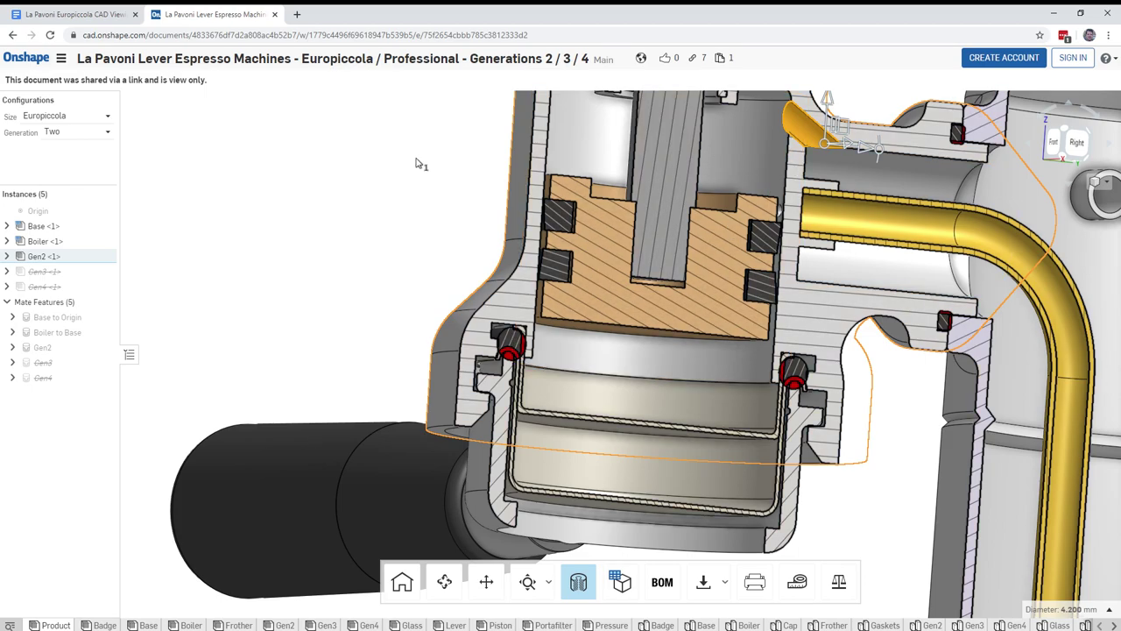
pyautogui.click(418, 163)
pyautogui.scroll(5, 415, 160)
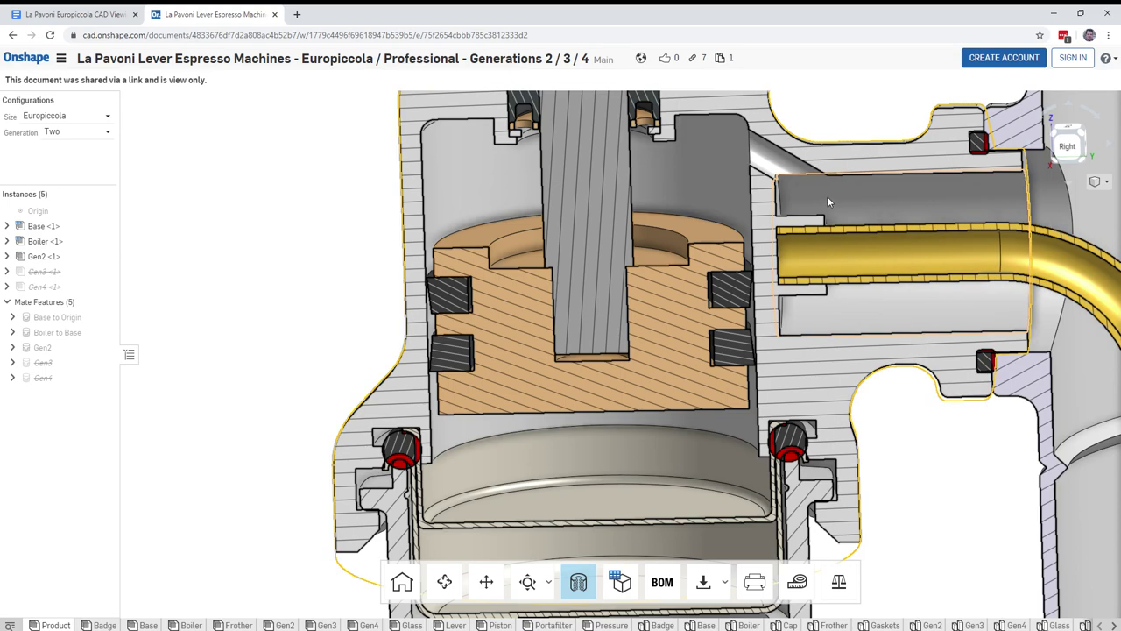
pyautogui.scroll(1, 837, 197)
pyautogui.scroll(-4, 837, 197)
pyautogui.moveTo(838, 197); pyautogui.dragTo(868, 192, button='right')
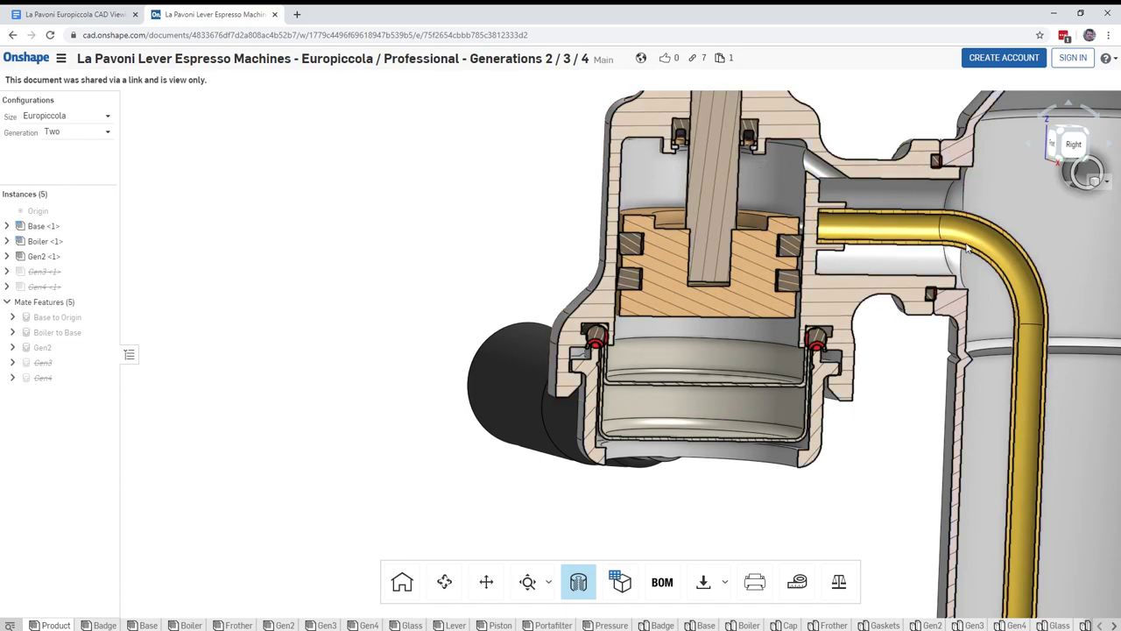
# Step: Follow the brass dip tube from the boiler to the group head, and examine the piston and filter basket
pyautogui.moveTo(972, 308); pyautogui.dragTo(718, 195, button='middle')
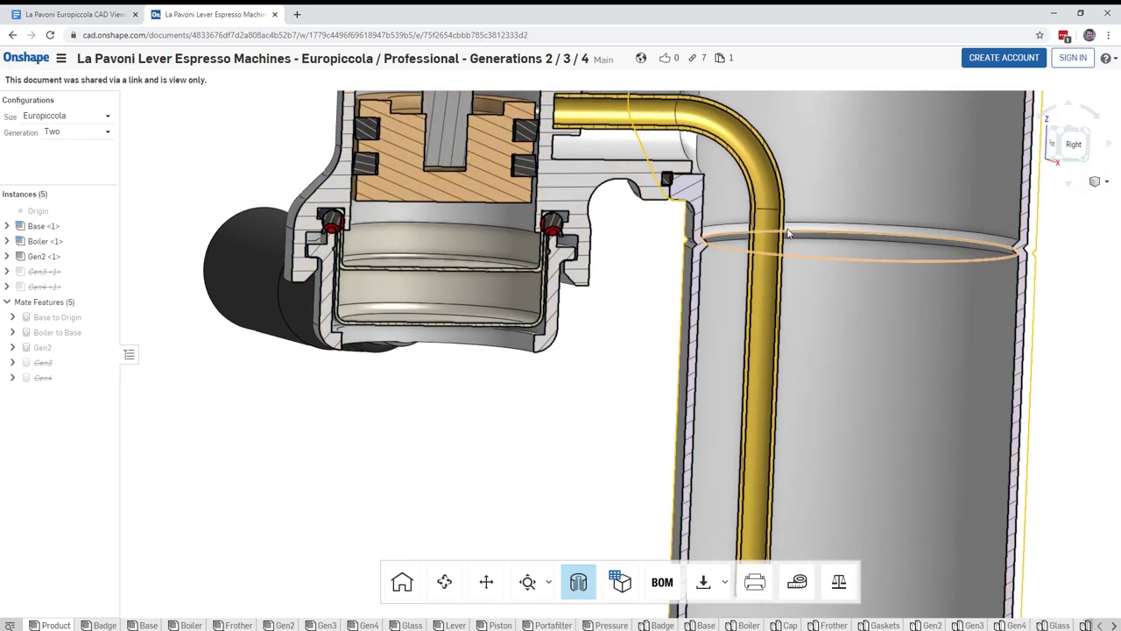
pyautogui.moveTo(830, 240); pyautogui.dragTo(777, 234, button='right')
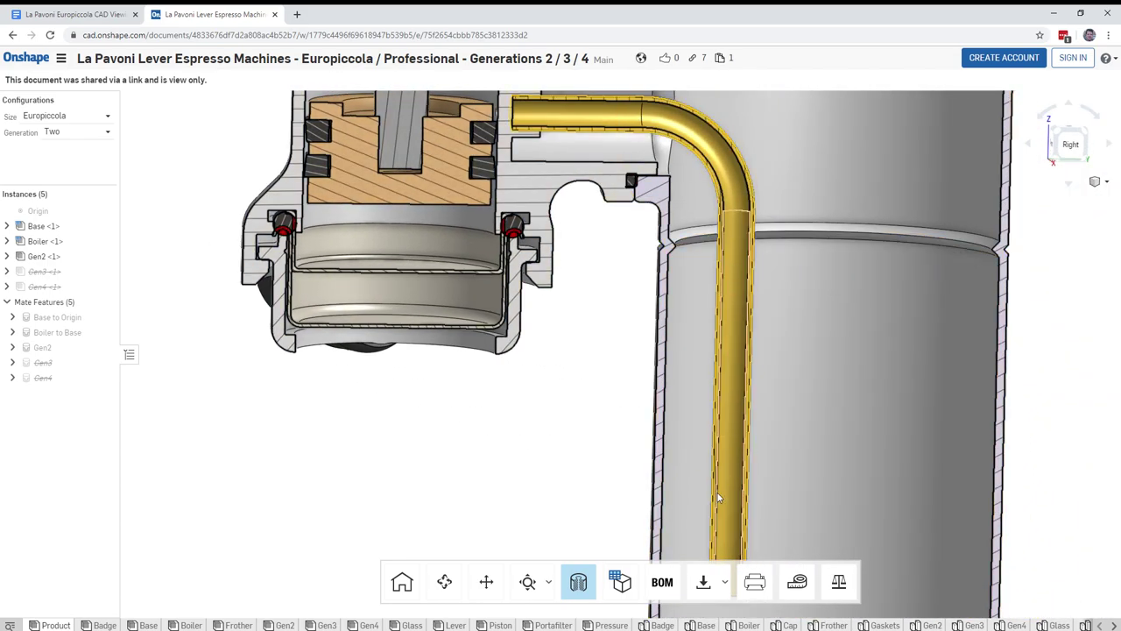
pyautogui.scroll(-5, 783, 444)
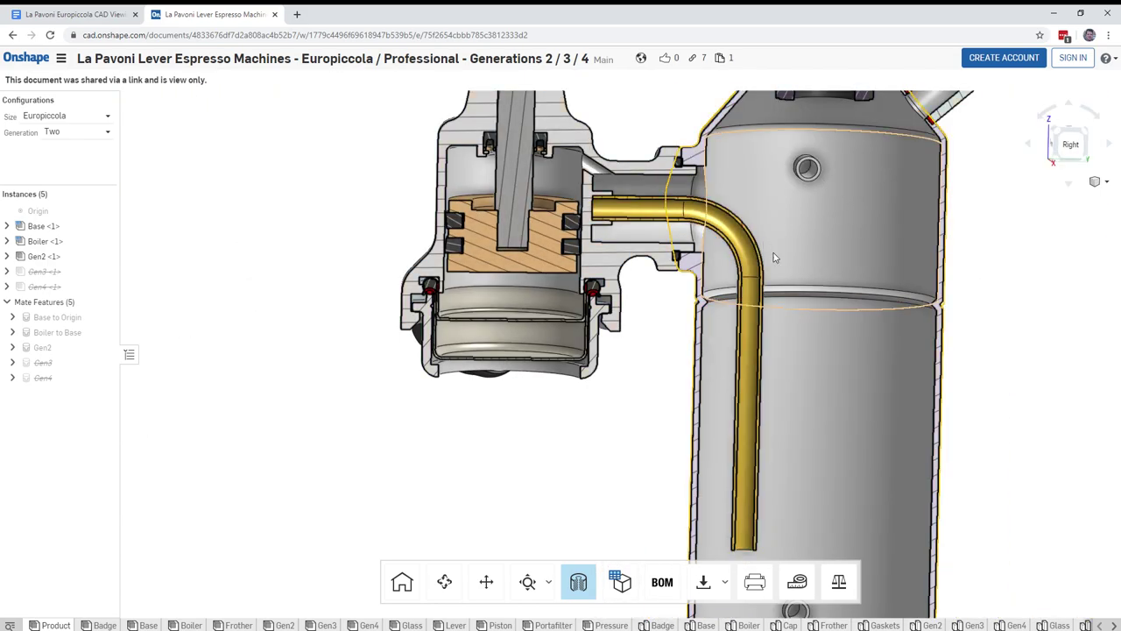
pyautogui.moveTo(806, 253); pyautogui.dragTo(637, 147, button='right')
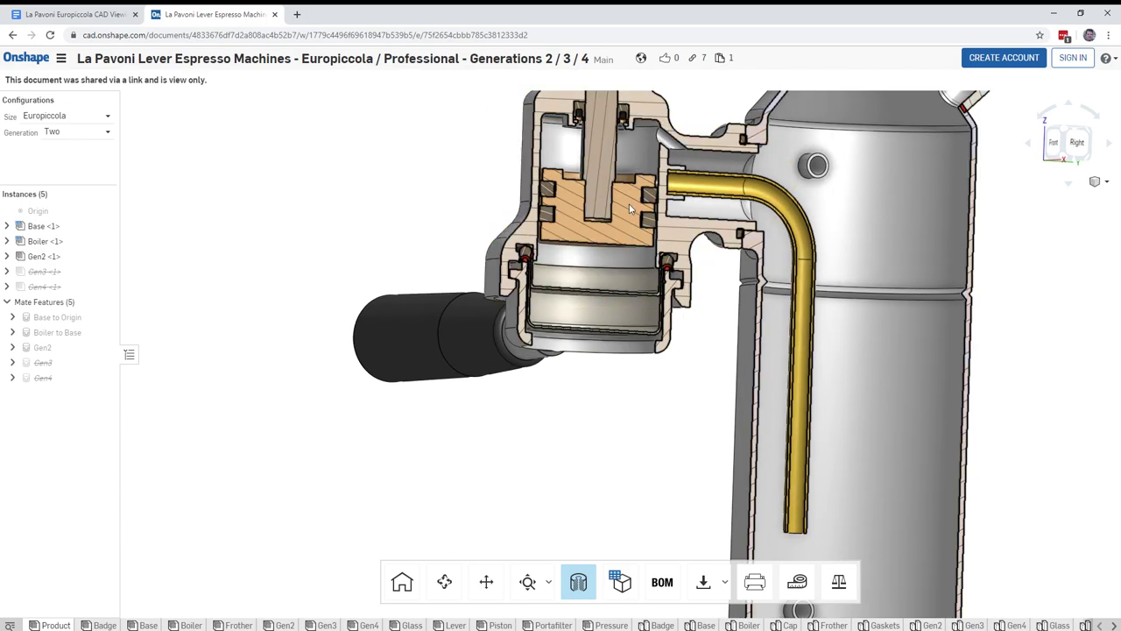
pyautogui.scroll(3, 464, 211)
pyautogui.scroll(-3, 466, 211)
pyautogui.moveTo(466, 163); pyautogui.dragTo(636, 243, button='middle')
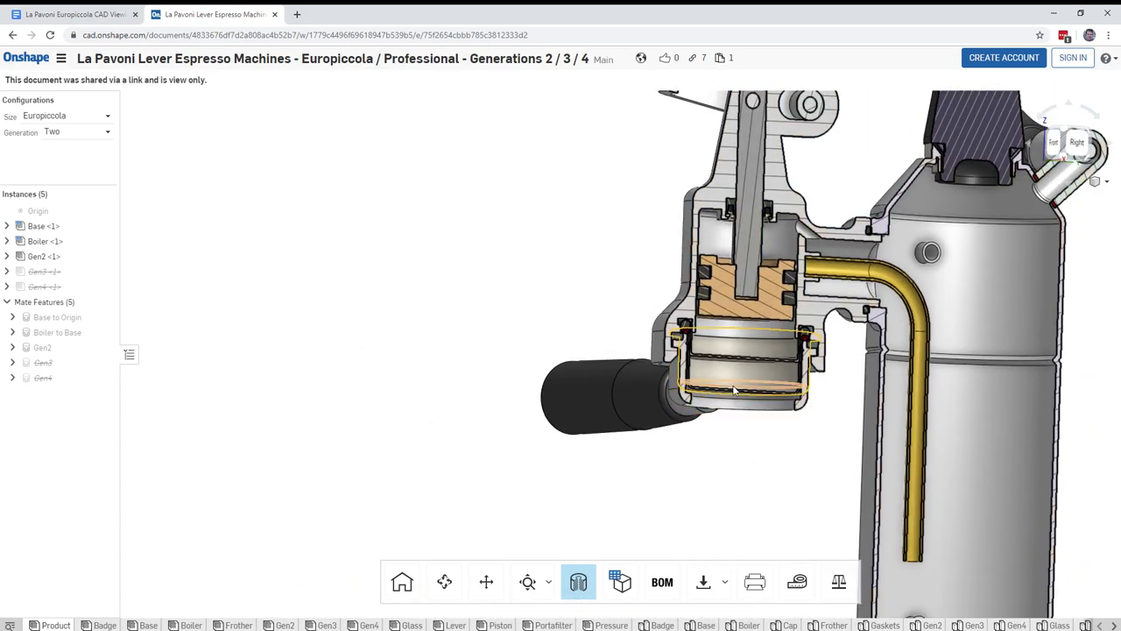
# Step: Raise the lever arm to lift the piston again, and view the whole sectioned machine from the front right
pyautogui.moveTo(633, 268); pyautogui.dragTo(637, 292, button='right')
pyautogui.moveTo(718, 166); pyautogui.dragTo(725, 102)
pyautogui.scroll(3, 673, 209)
pyautogui.scroll(-7, 674, 210)
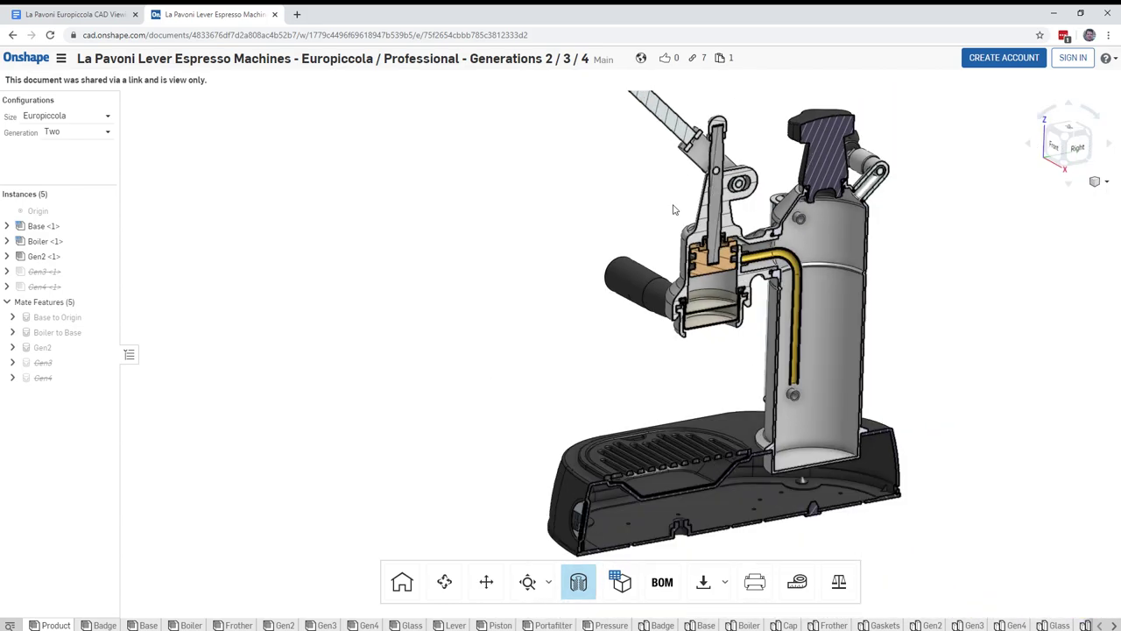
pyautogui.moveTo(598, 216); pyautogui.dragTo(438, 213, button='middle')
pyautogui.moveTo(887, 314); pyautogui.dragTo(842, 307, button='right')
pyautogui.moveTo(774, 315); pyautogui.dragTo(884, 331, button='middle')
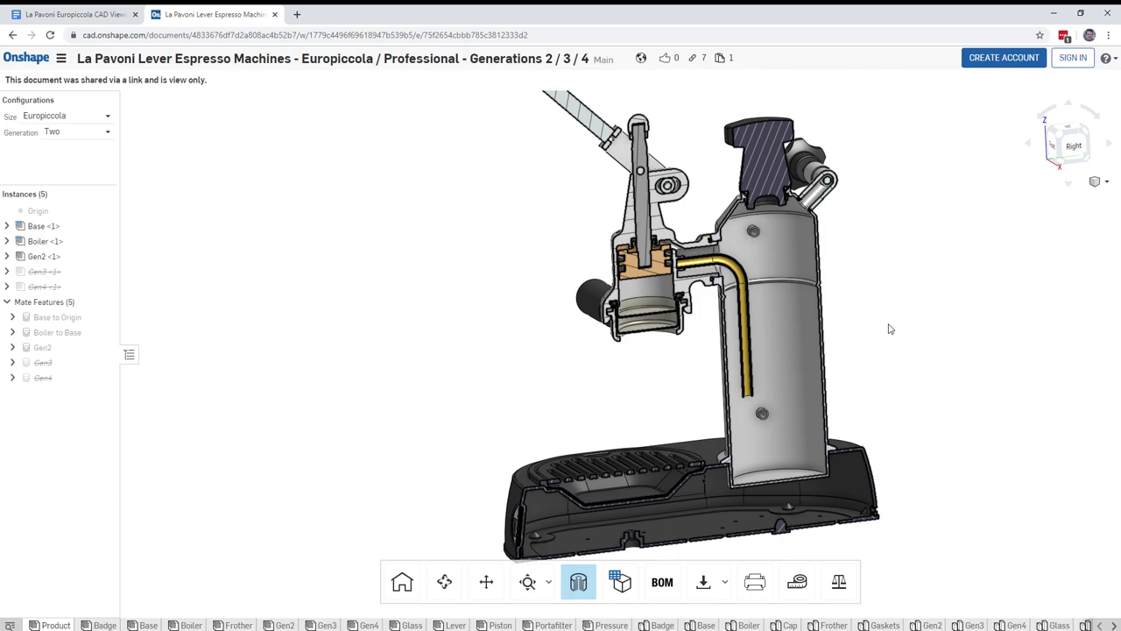
pyautogui.moveTo(889, 328); pyautogui.dragTo(906, 290, button='right')
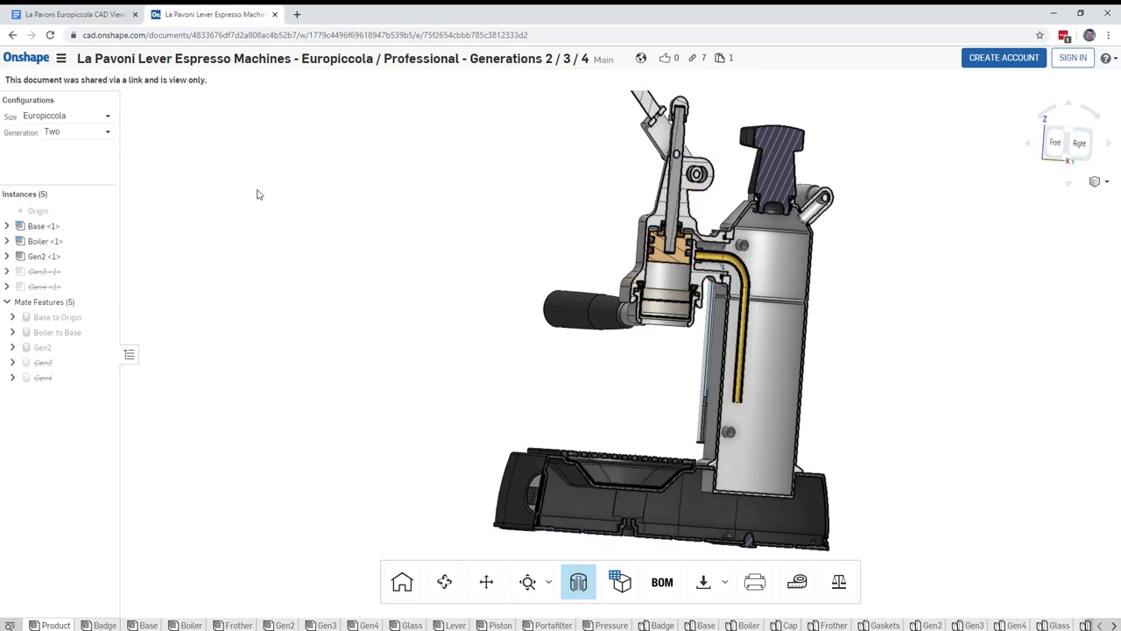
# Step: Set the Generation configuration to Three and view the whole sectioned machine from the right
pyautogui.click(56, 136)
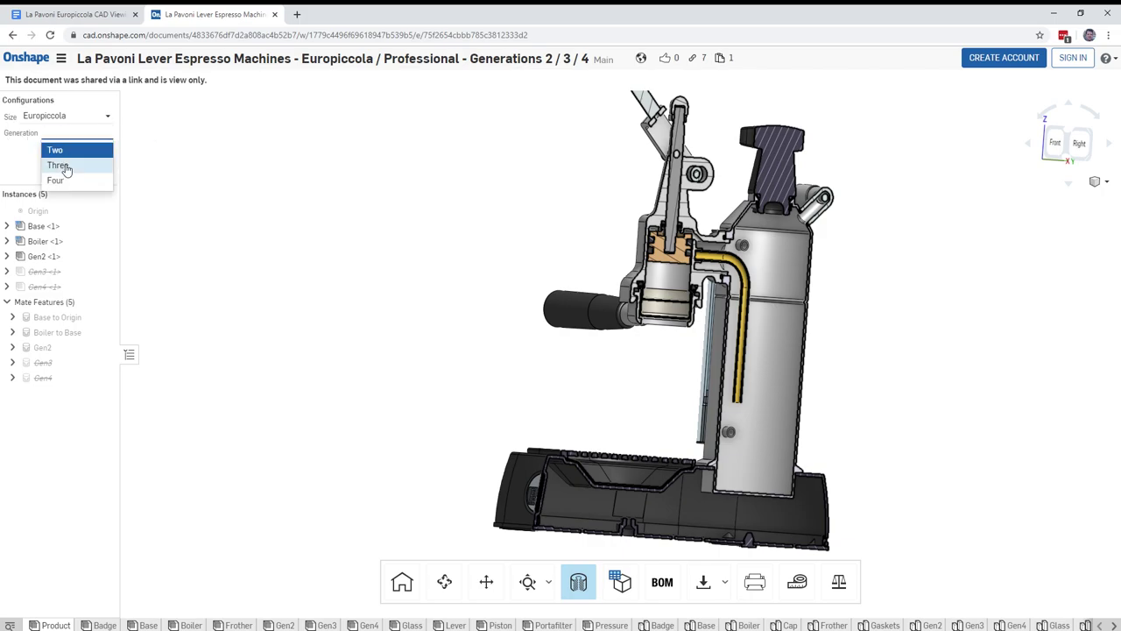
pyautogui.click(65, 166)
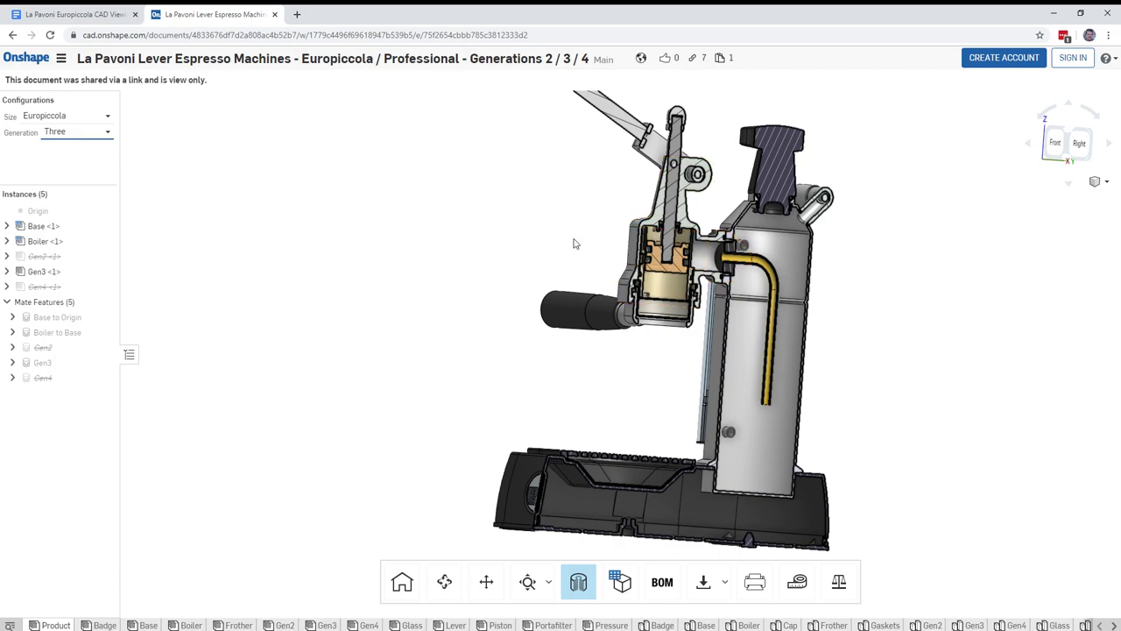
pyautogui.moveTo(567, 204); pyautogui.dragTo(564, 265, button='middle')
pyautogui.moveTo(933, 362); pyautogui.dragTo(887, 360, button='right')
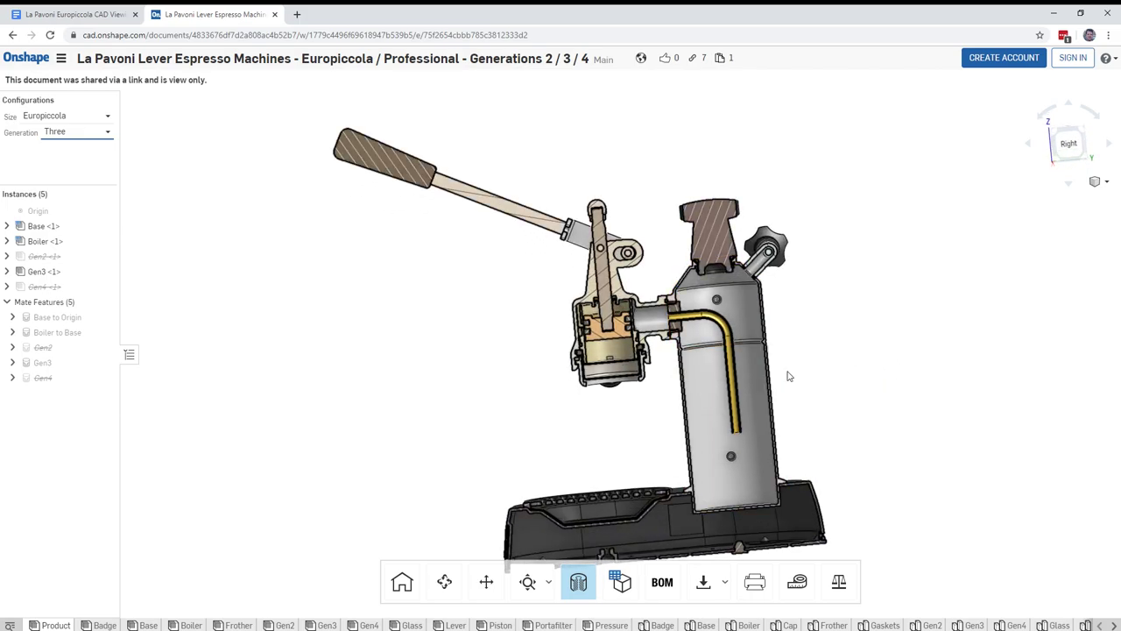
# Step: Examine the sectioned Generation Three group head, piston and brass dip tube from the front right
pyautogui.scroll(-1, 703, 351)
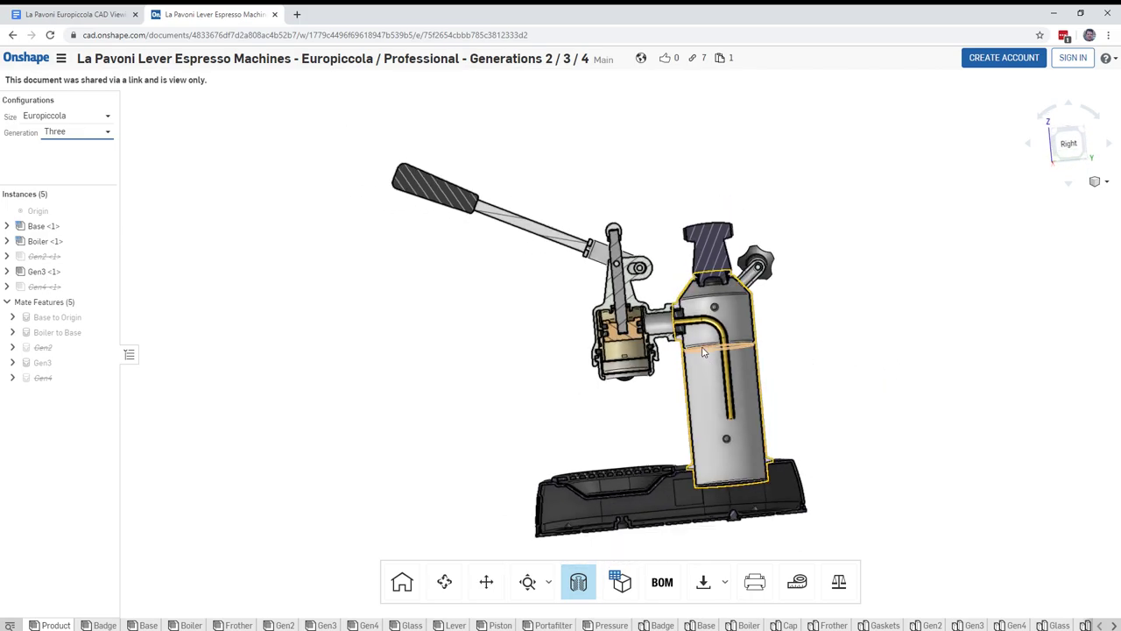
pyautogui.scroll(5, 703, 351)
pyautogui.scroll(1, 598, 388)
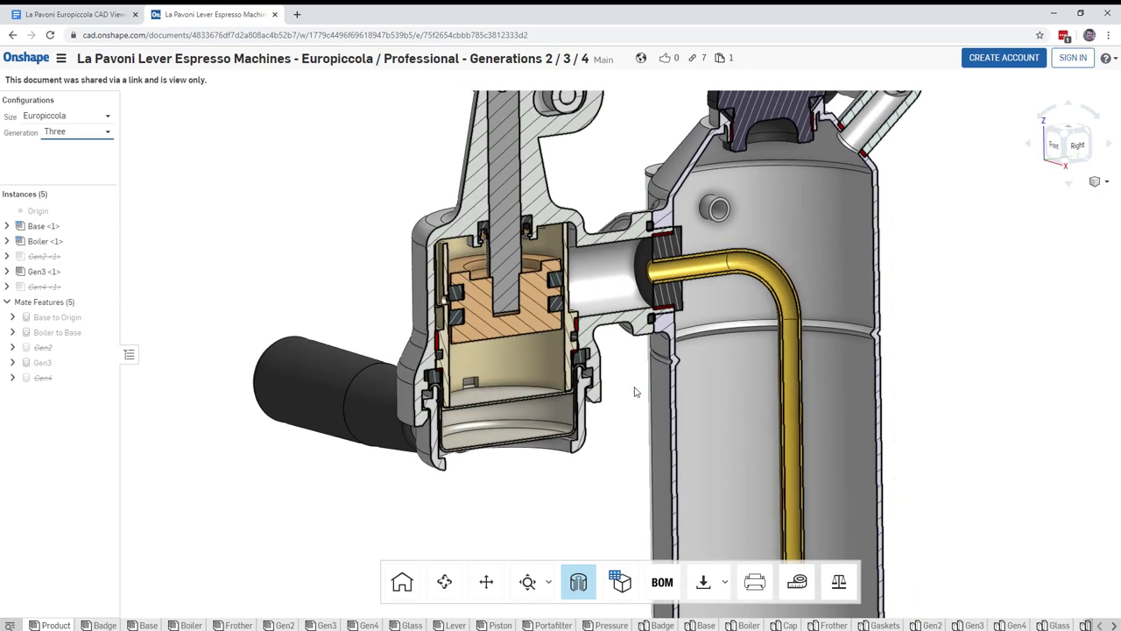
pyautogui.moveTo(636, 389); pyautogui.dragTo(636, 387, button='right')
pyautogui.scroll(-3, 618, 261)
pyautogui.scroll(4, 655, 266)
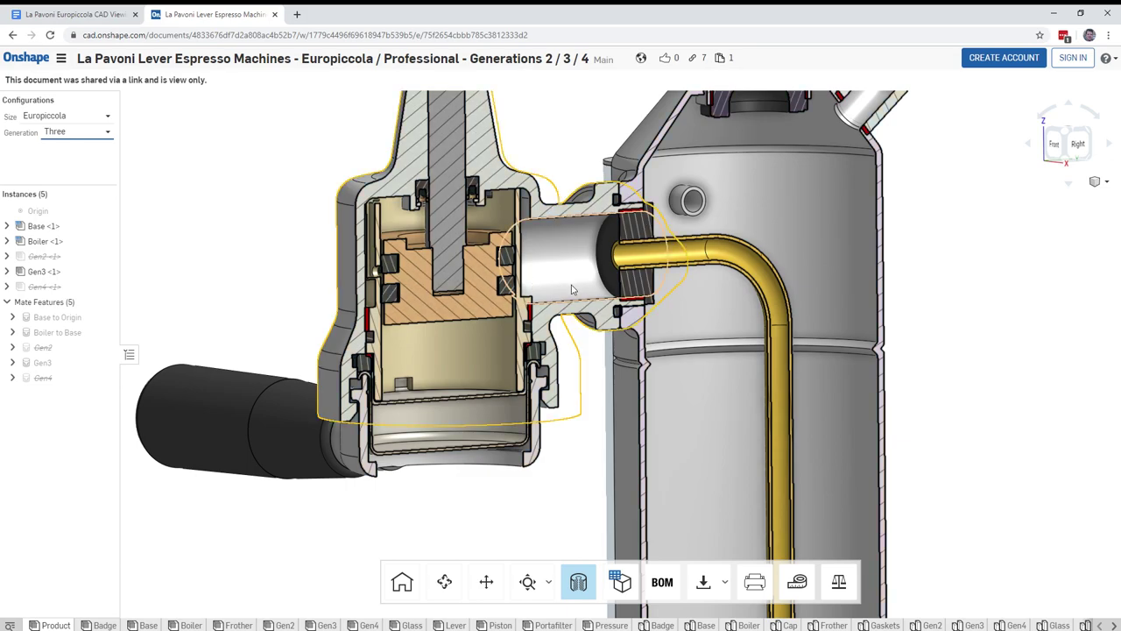
# Step: Set the Generation configuration to Two to compare the dip tube's connection to the group, and return it to Three
pyautogui.click(71, 138)
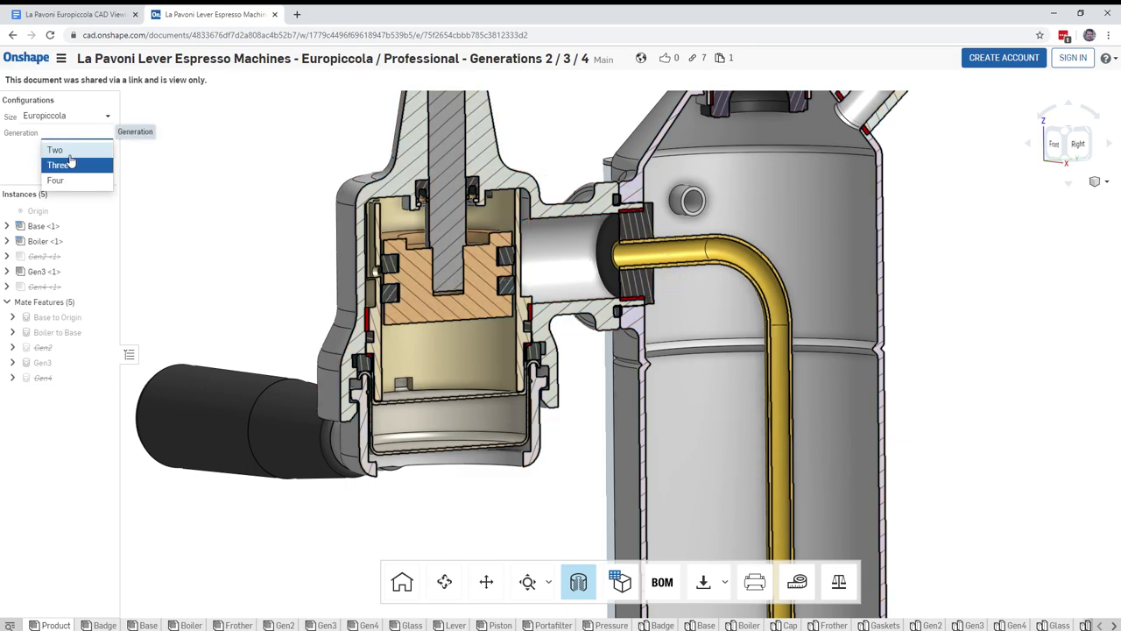
pyautogui.click(70, 149)
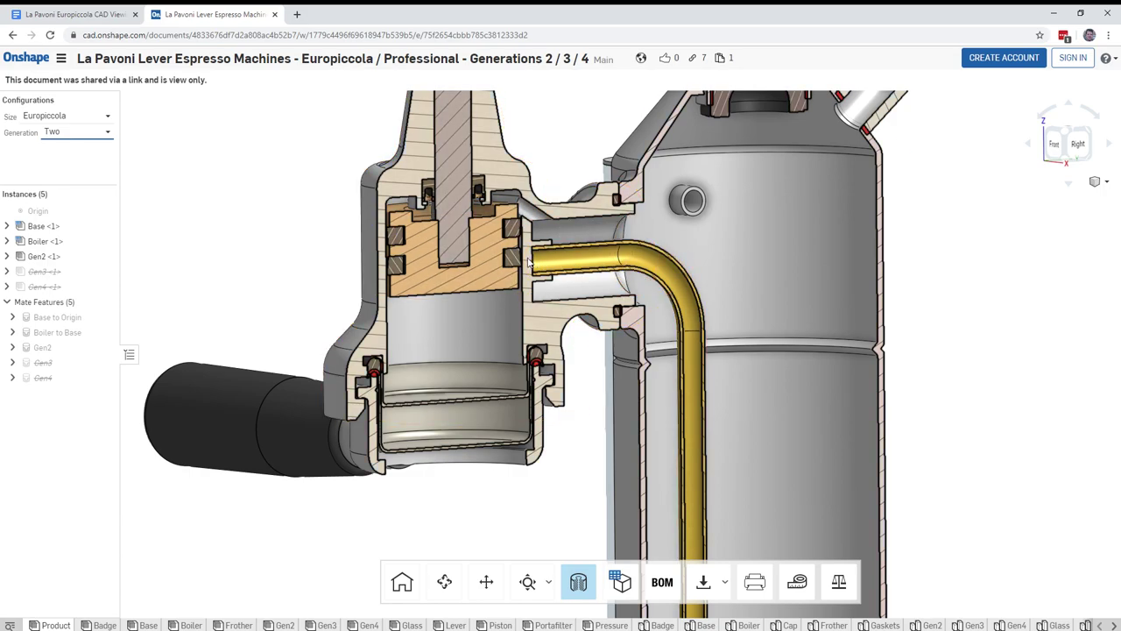
pyautogui.click(64, 132)
pyautogui.click(67, 165)
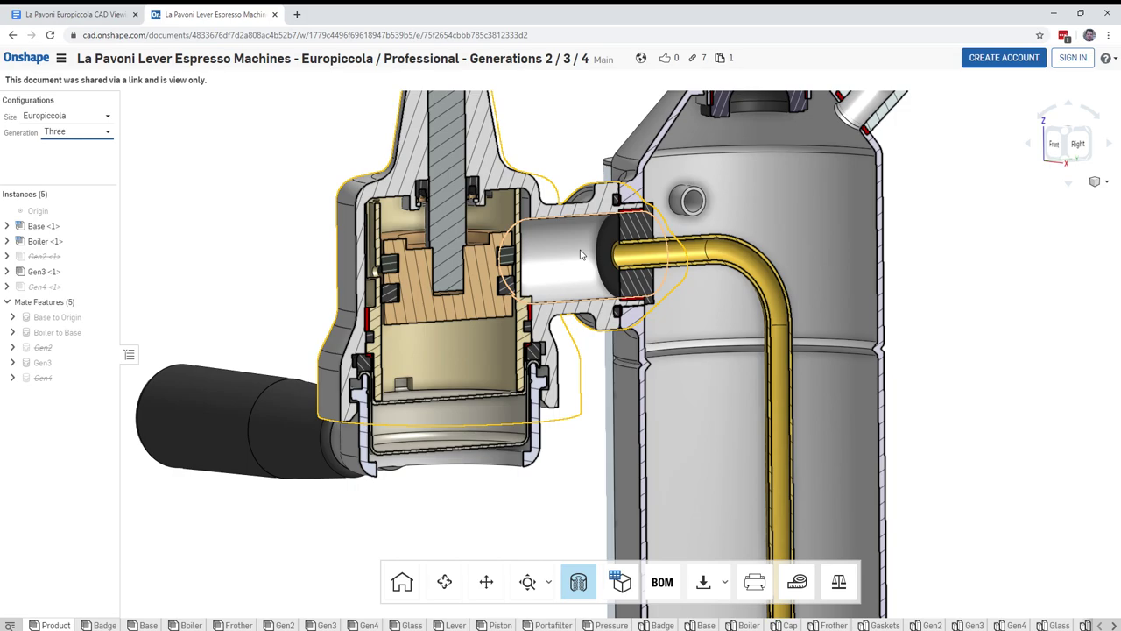
# Step: Lower the lever arm to push the Generation Three piston down to the filter basket
pyautogui.scroll(4, 423, 237)
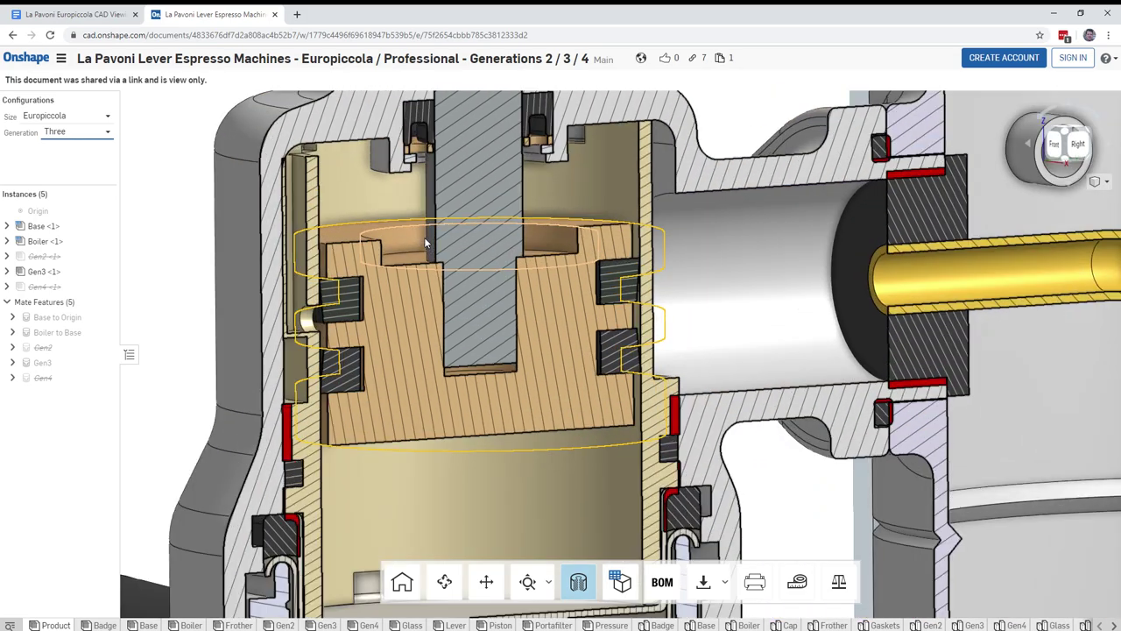
pyautogui.scroll(-8, 424, 237)
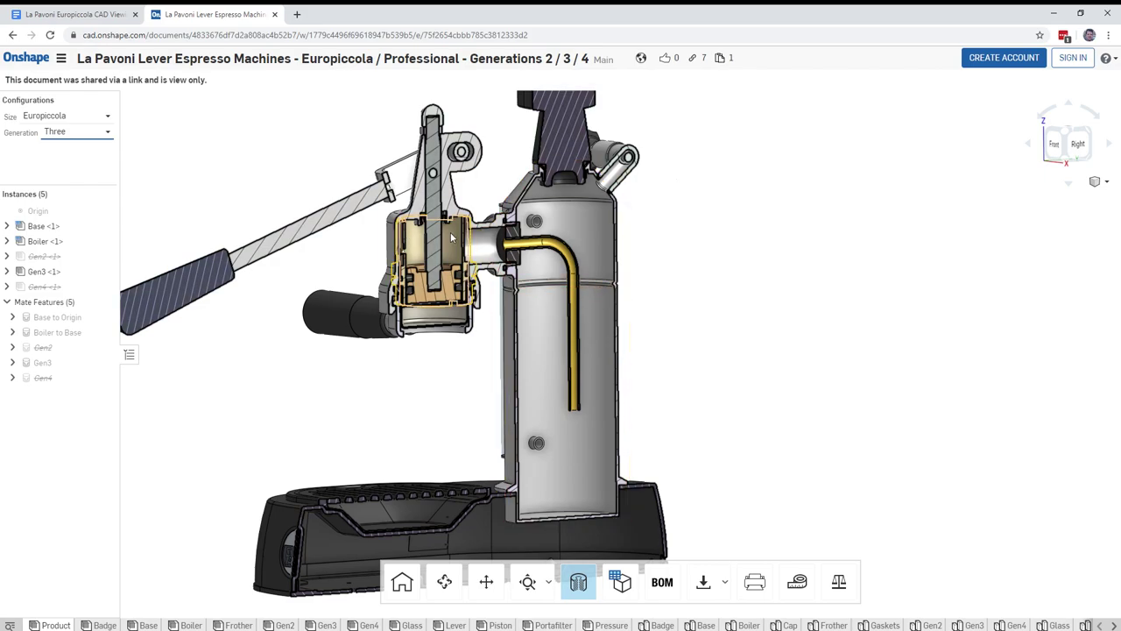
pyautogui.scroll(-3, 405, 238)
pyautogui.scroll(5, 493, 250)
pyautogui.scroll(1, 493, 249)
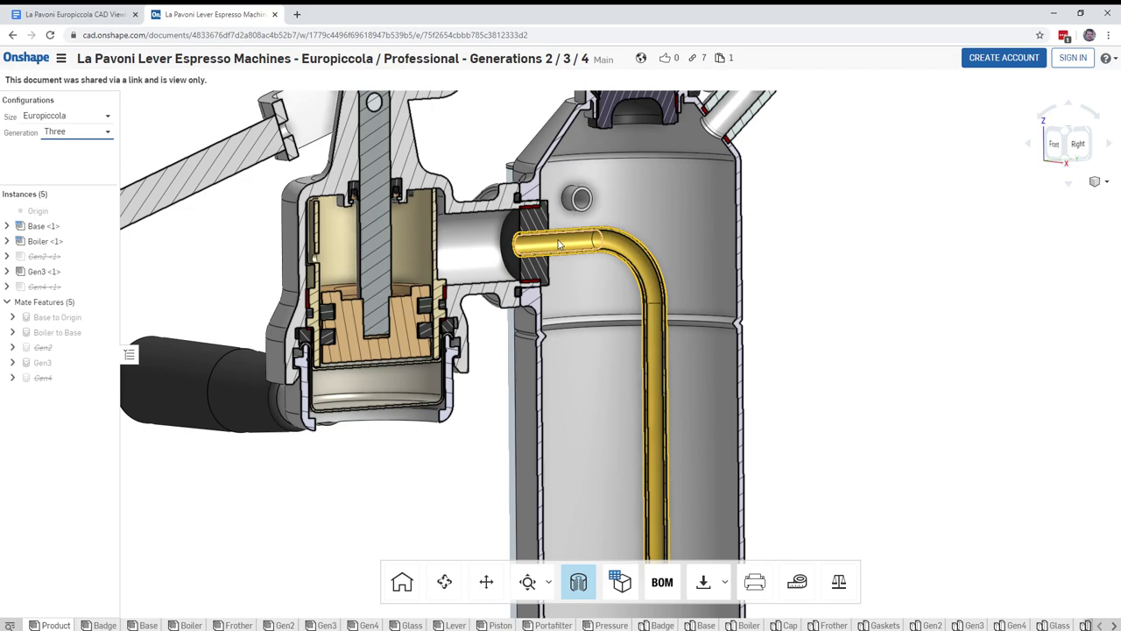
# Step: Select the piston sleeve's outer face, clear the selection, and examine the water path from the dip tube through the boiler neck to the sleeve
pyautogui.moveTo(470, 249); pyautogui.dragTo(563, 255, button='middle')
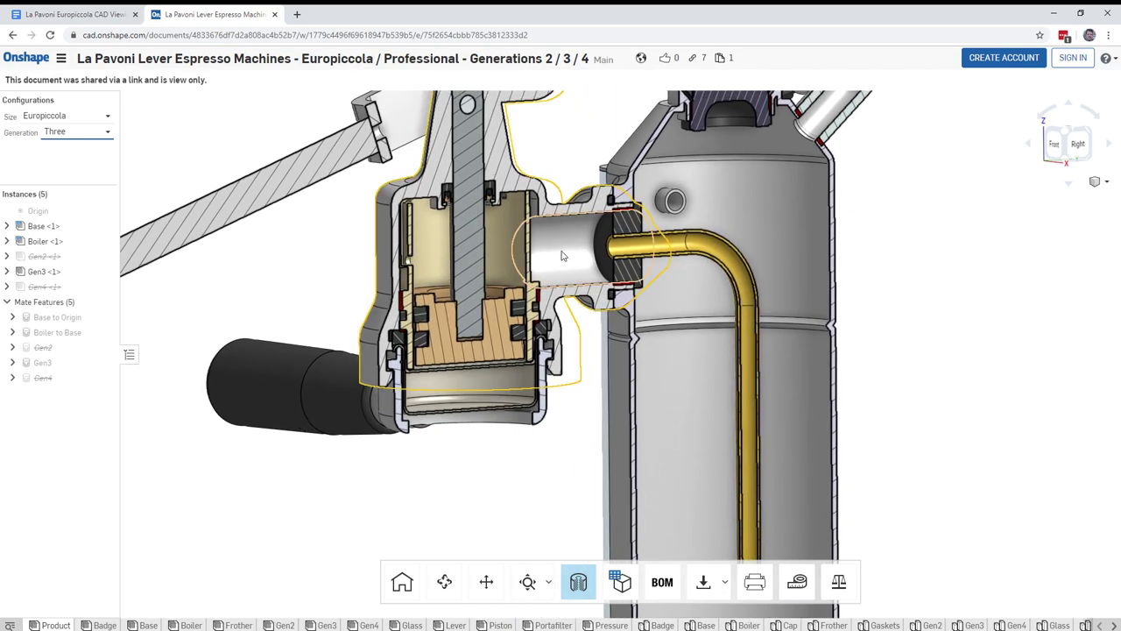
pyautogui.moveTo(564, 256)
pyautogui.mouseDown(button='right')
pyautogui.moveTo(501, 248)
pyautogui.moveTo(465, 260)
pyautogui.mouseUp(button='right')
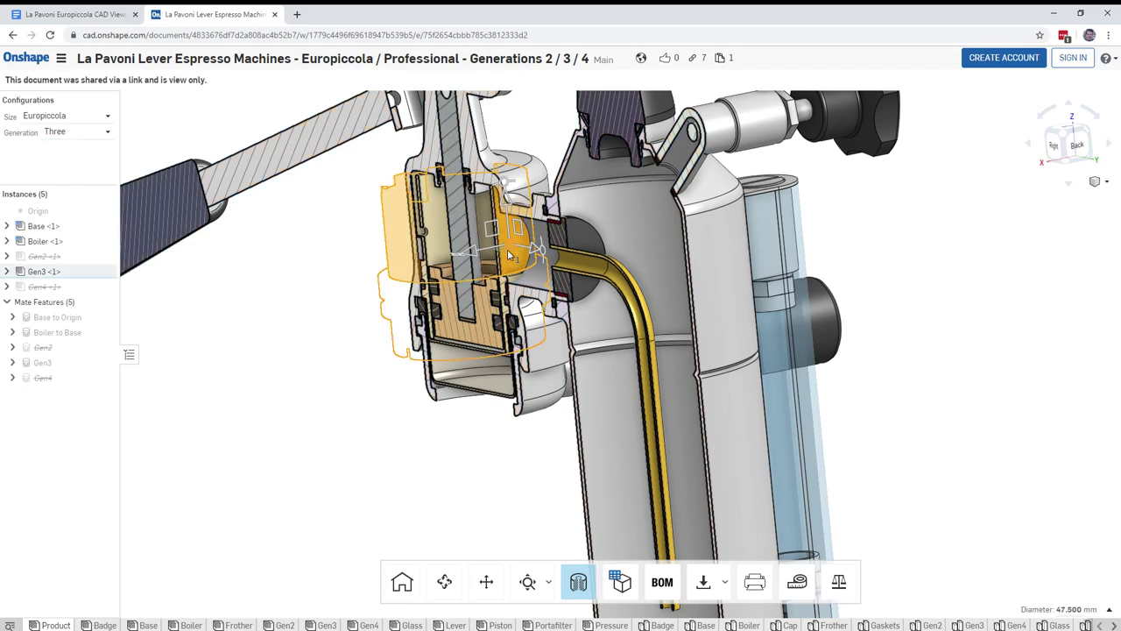
pyautogui.scroll(-1, 281, 234)
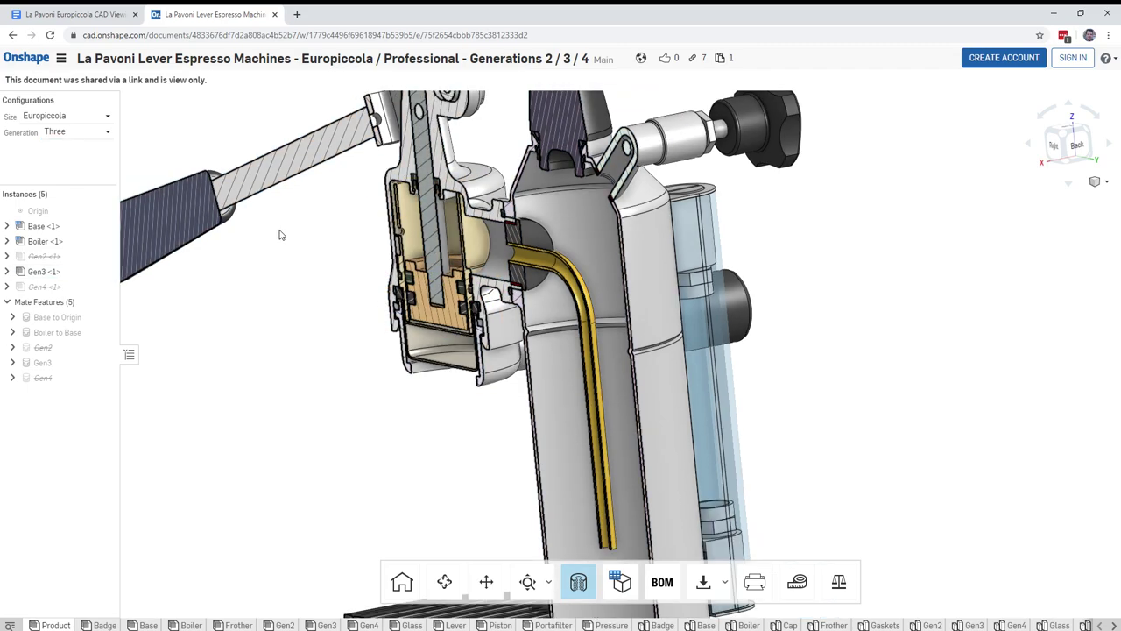
pyautogui.moveTo(280, 233); pyautogui.dragTo(356, 268, button='right')
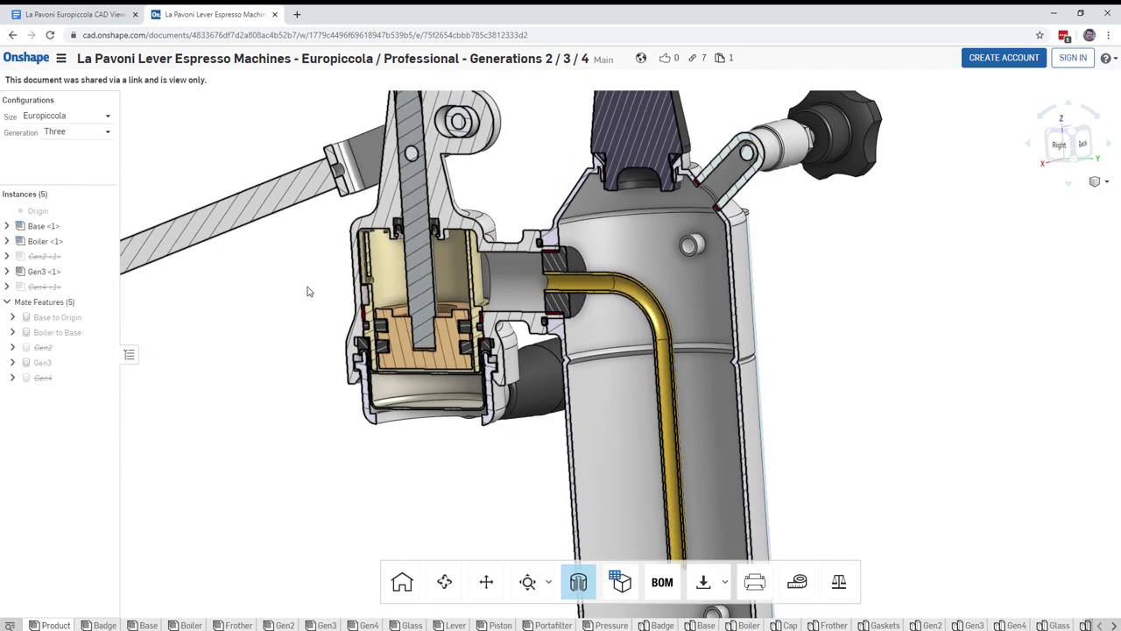
pyautogui.scroll(-3, 320, 283)
pyautogui.scroll(-2, 488, 278)
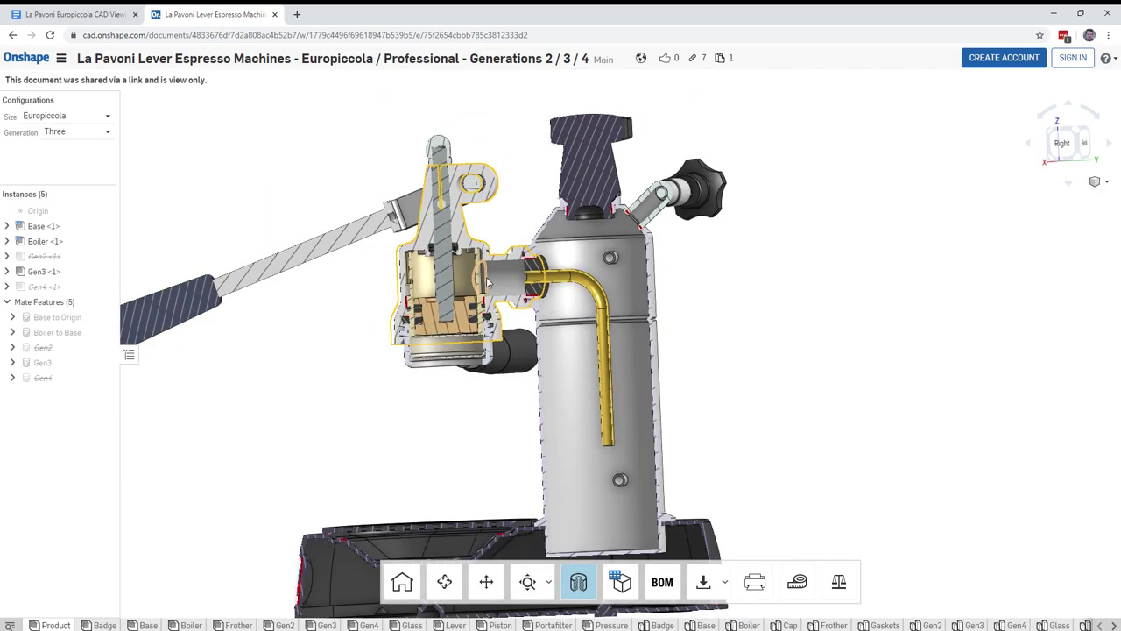
pyautogui.scroll(6, 488, 280)
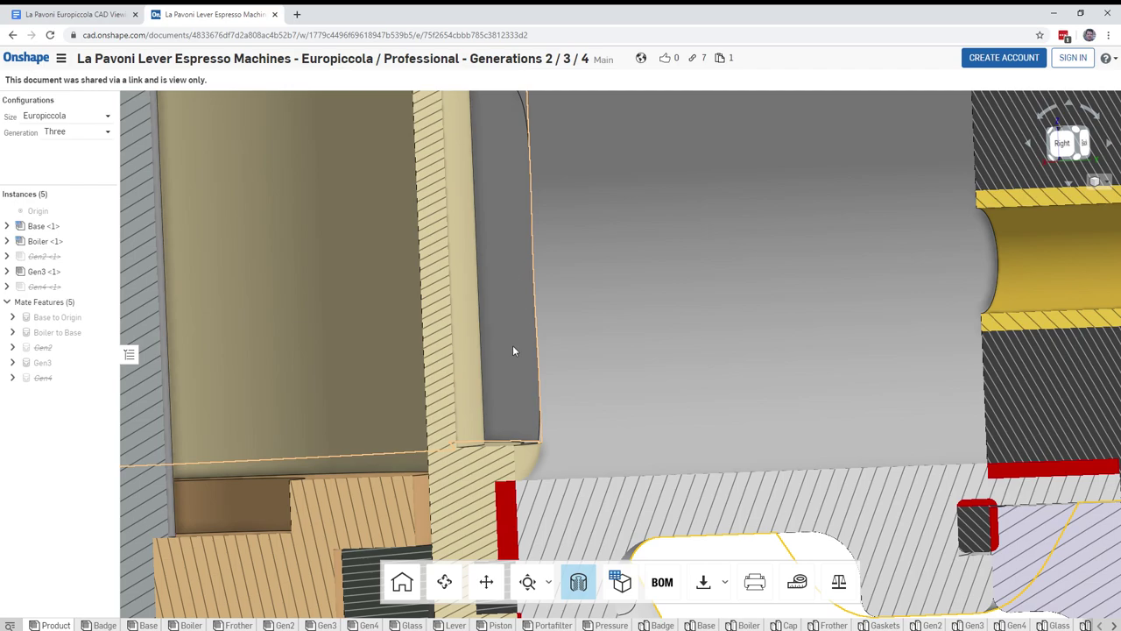
pyautogui.scroll(-6, 514, 350)
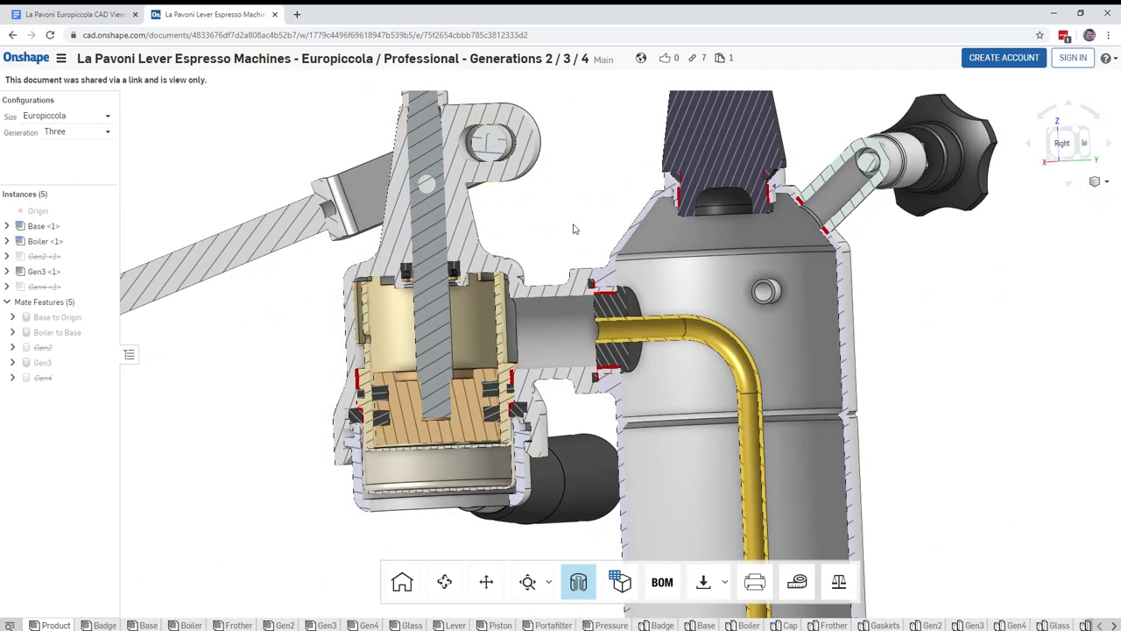
pyautogui.moveTo(581, 213); pyautogui.dragTo(615, 229, button='right')
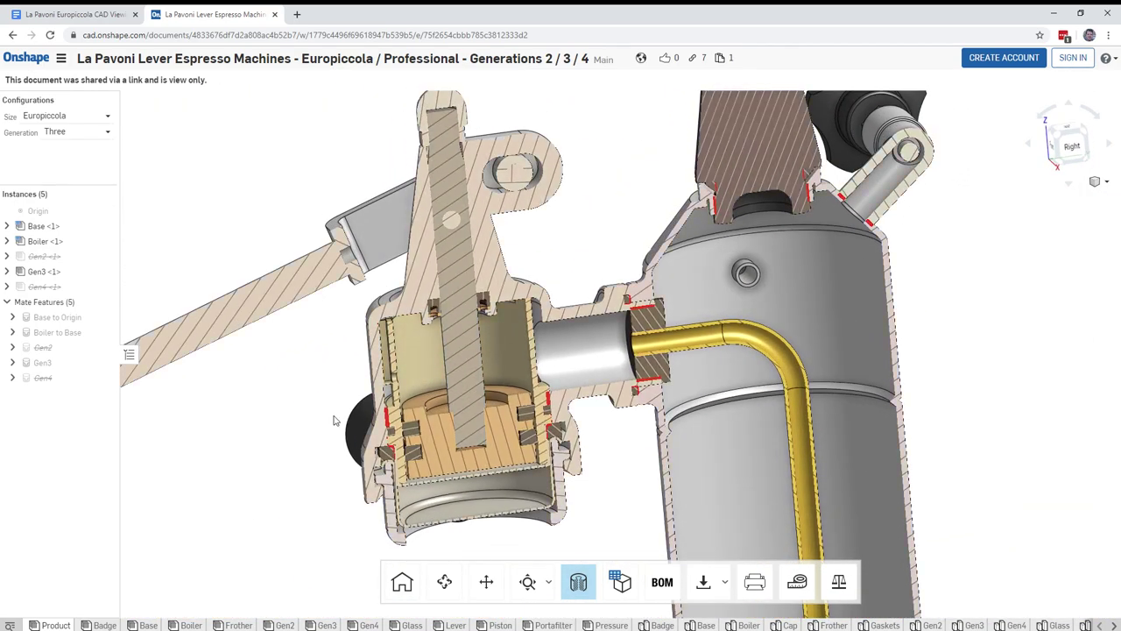
# Step: Examine the small inlet hole and channel in the piston sleeve's wall, on the side away from the boiler
pyautogui.scroll(-5, 384, 386)
pyautogui.scroll(6, 383, 387)
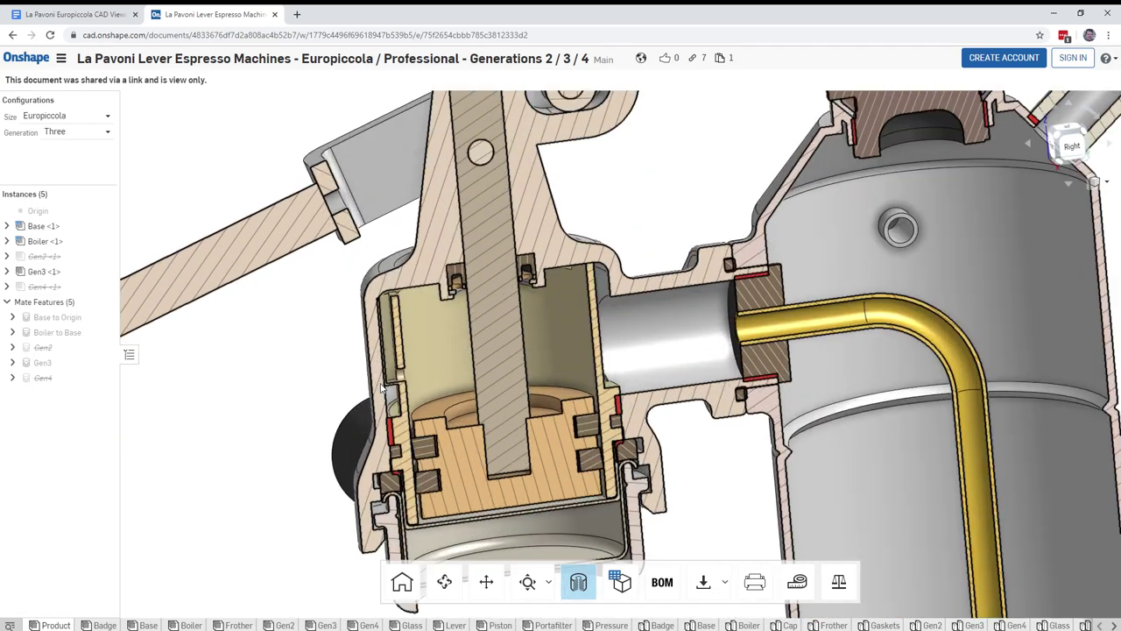
pyautogui.scroll(4, 380, 386)
pyautogui.moveTo(335, 376); pyautogui.dragTo(288, 375, button='right')
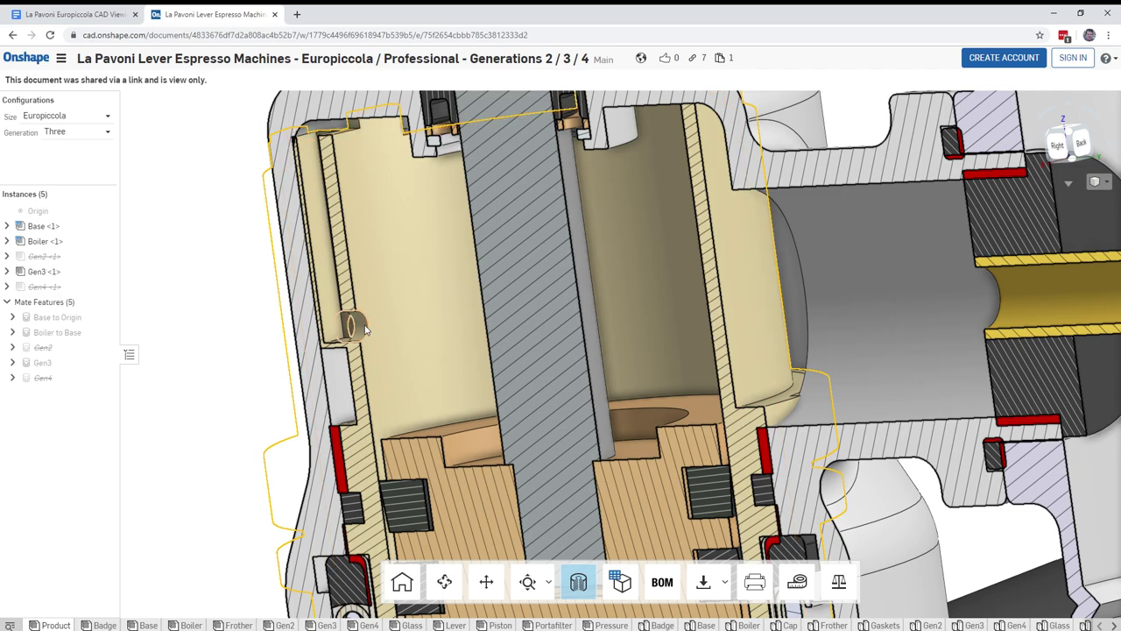
pyautogui.moveTo(383, 195); pyautogui.dragTo(402, 209, button='right')
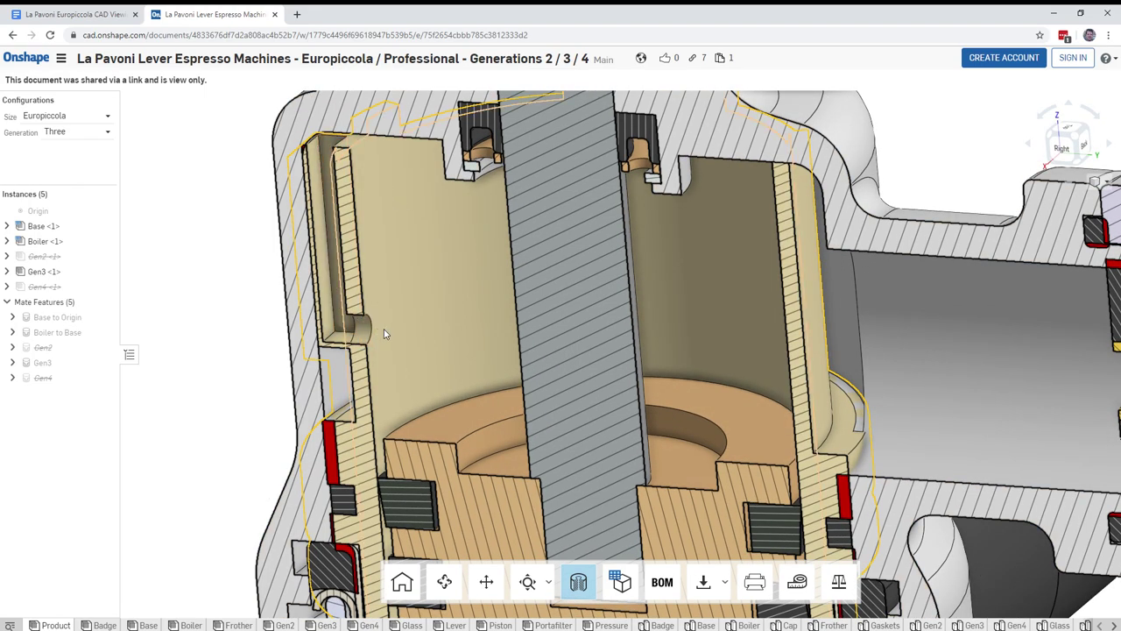
pyautogui.scroll(-5, 396, 335)
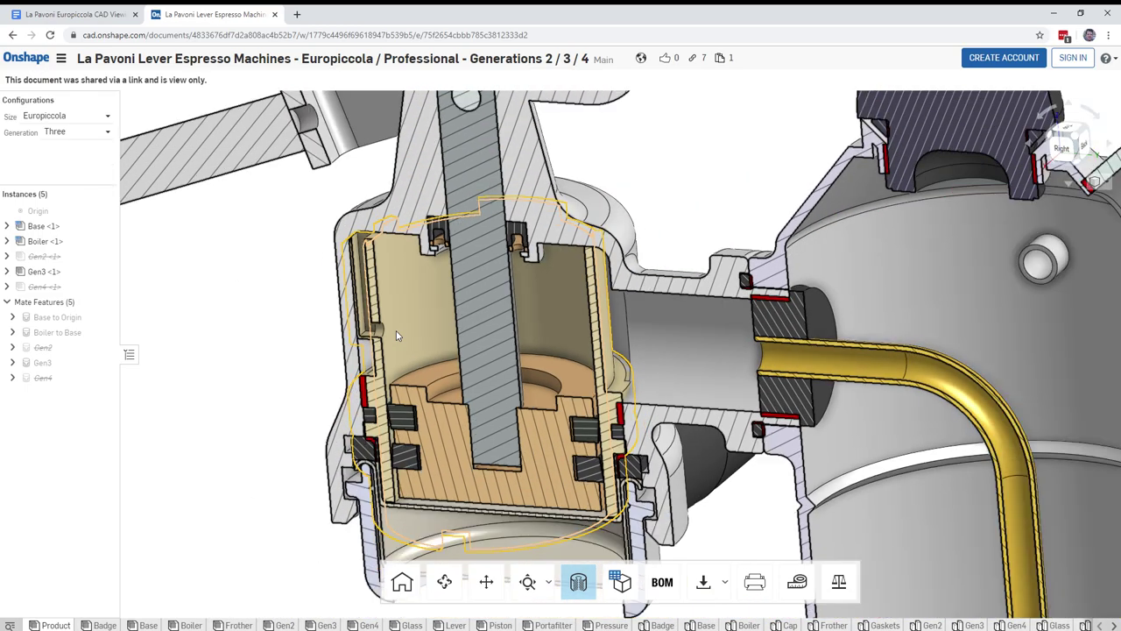
pyautogui.moveTo(395, 331); pyautogui.dragTo(415, 315, button='right')
# Step: Examine the piston rod's seal above the sleeve and the lowered piston inside the sectioned group head
pyautogui.scroll(6, 480, 205)
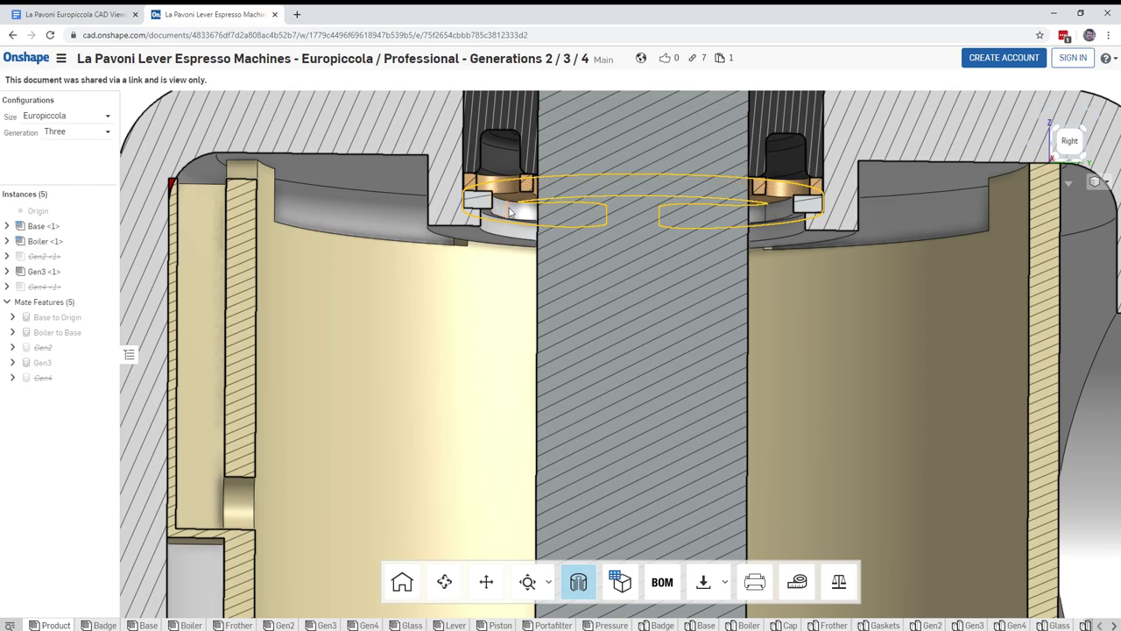
pyautogui.scroll(2, 490, 257)
pyautogui.scroll(-7, 489, 258)
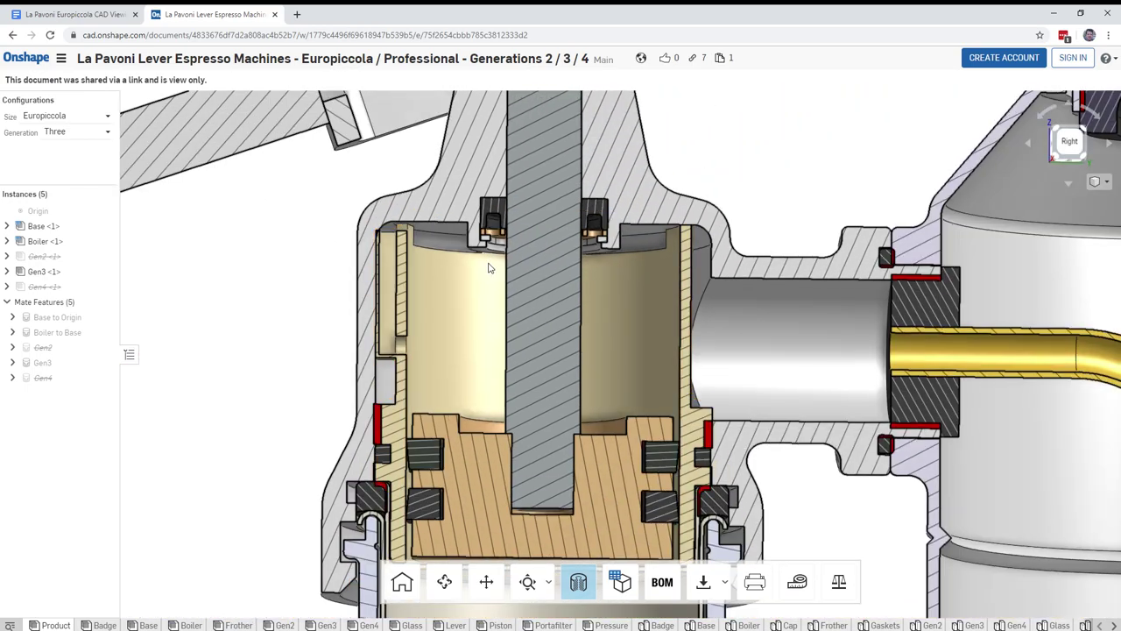
pyautogui.moveTo(490, 261); pyautogui.dragTo(455, 299, button='right')
pyautogui.moveTo(436, 338); pyautogui.dragTo(613, 294, button='middle')
pyautogui.moveTo(603, 316); pyautogui.dragTo(608, 313, button='right')
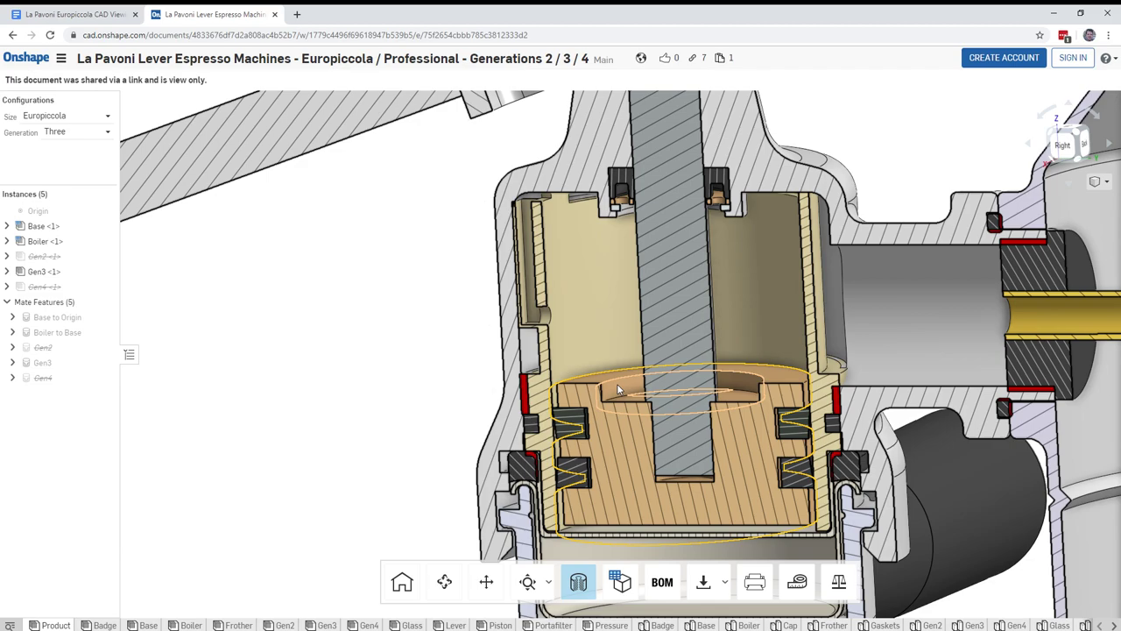
pyautogui.moveTo(498, 233)
pyautogui.mouseDown(button='right')
pyautogui.moveTo(461, 280)
pyautogui.moveTo(497, 278)
pyautogui.moveTo(455, 298)
pyautogui.mouseUp(button='right')
pyautogui.moveTo(450, 339); pyautogui.dragTo(458, 248, button='middle')
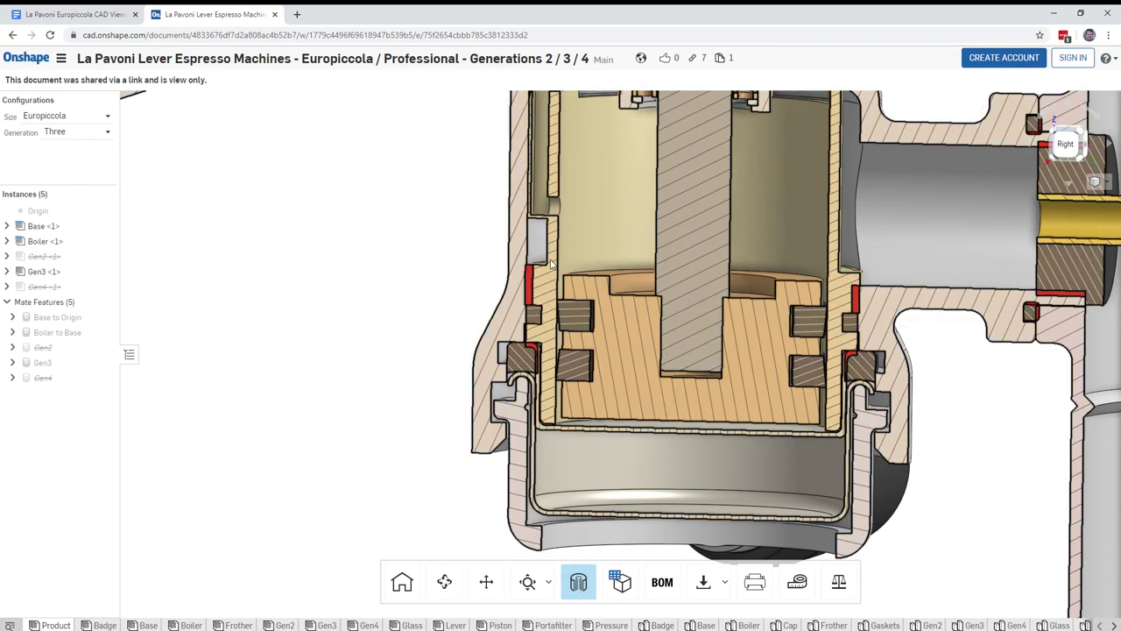
# Step: Examine the piston seals and the gaskets between the sleeve and the group wall in close-up
pyautogui.scroll(5, 535, 322)
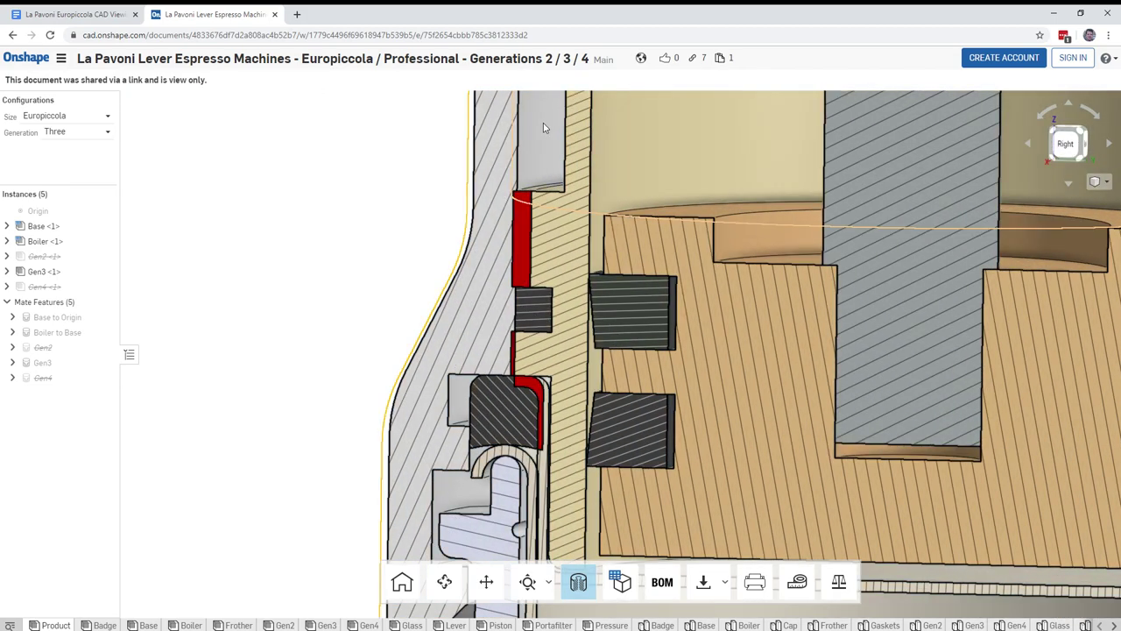
pyautogui.scroll(1, 539, 292)
pyautogui.scroll(-8, 539, 293)
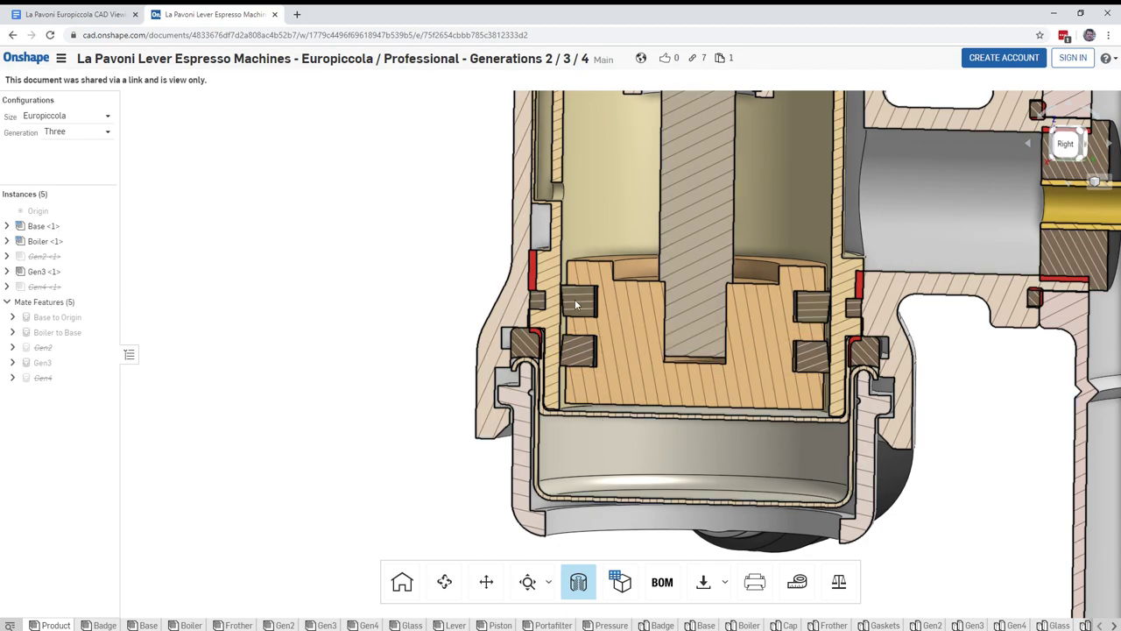
pyautogui.scroll(-3, 785, 244)
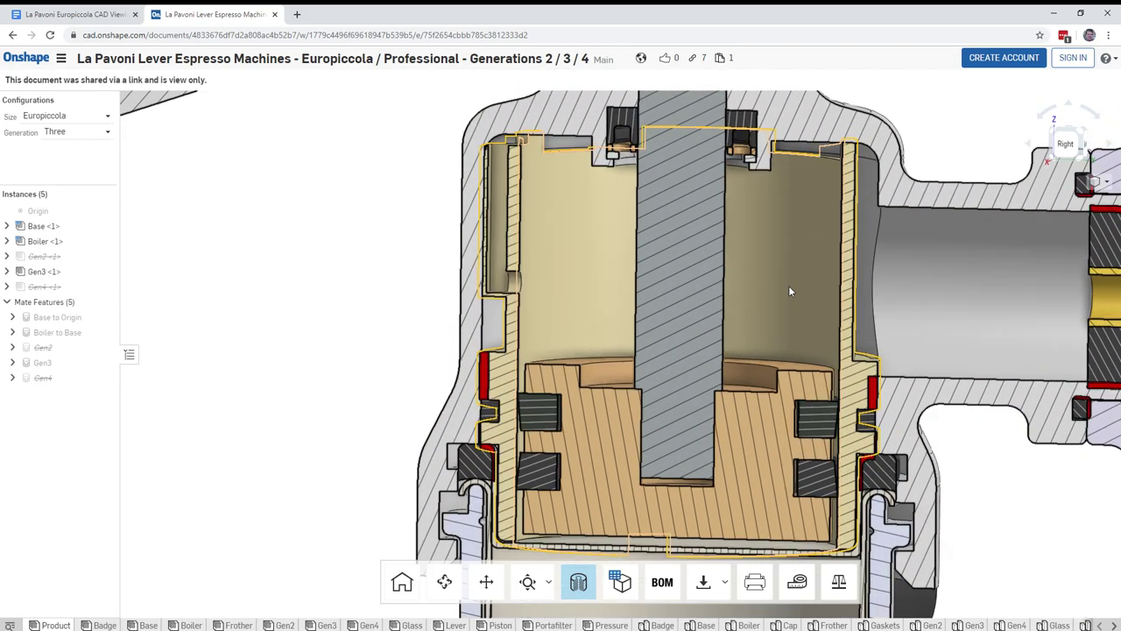
pyautogui.scroll(-2, 789, 287)
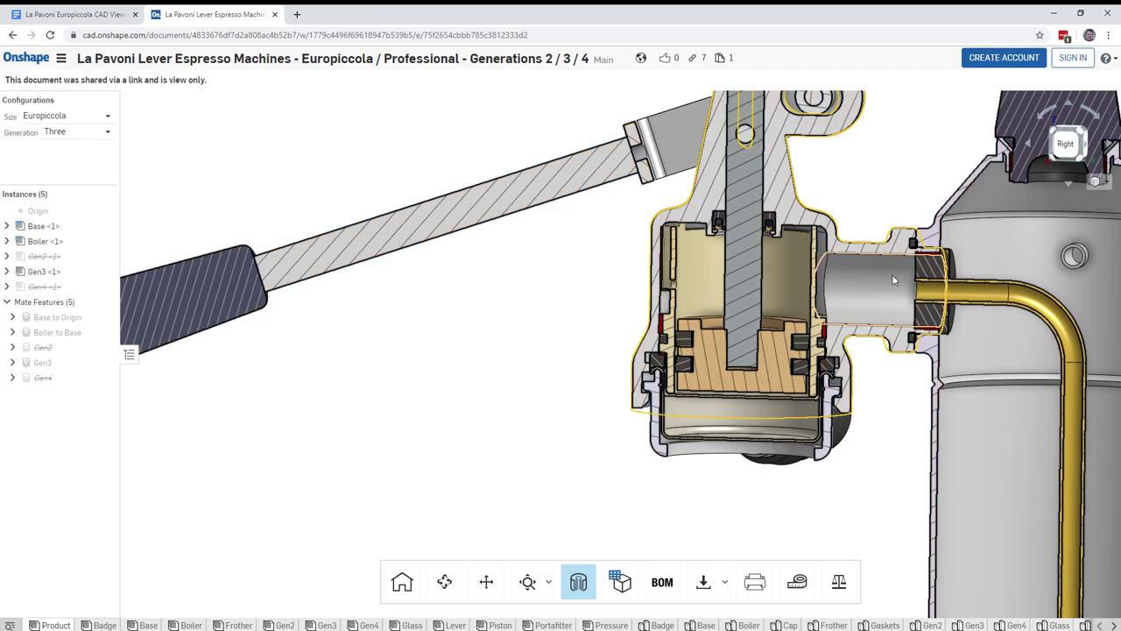
# Step: Raise the lever arm to lift the Generation Three piston to the top of its sleeve
pyautogui.moveTo(877, 226); pyautogui.dragTo(816, 348, button='middle')
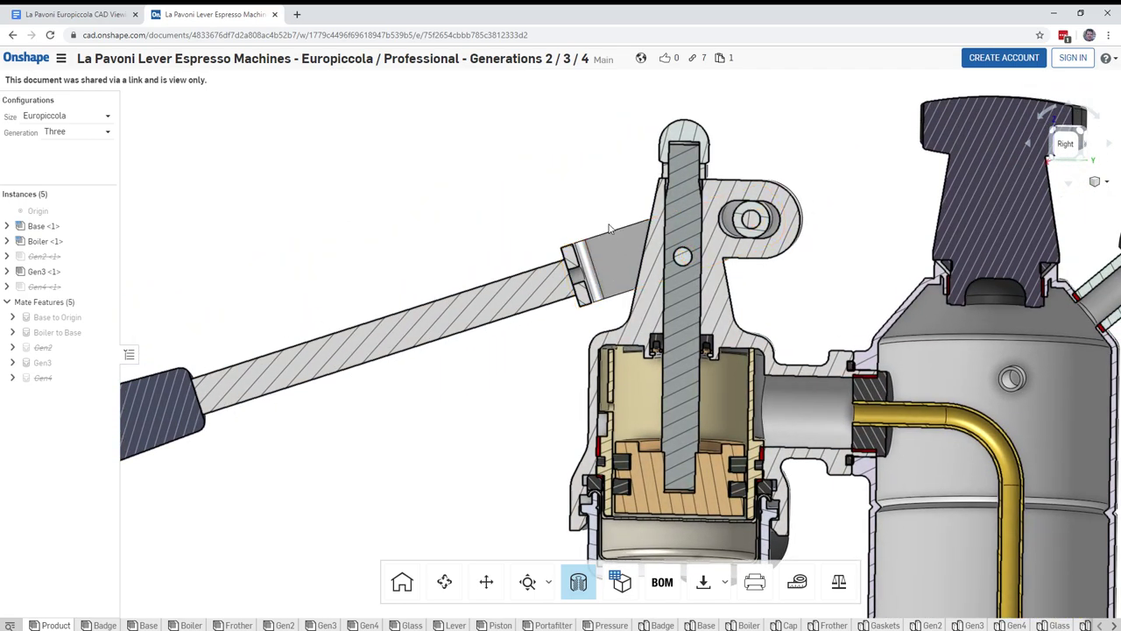
pyautogui.moveTo(610, 228); pyautogui.dragTo(659, 99)
pyautogui.scroll(-3, 776, 433)
pyautogui.scroll(6, 775, 434)
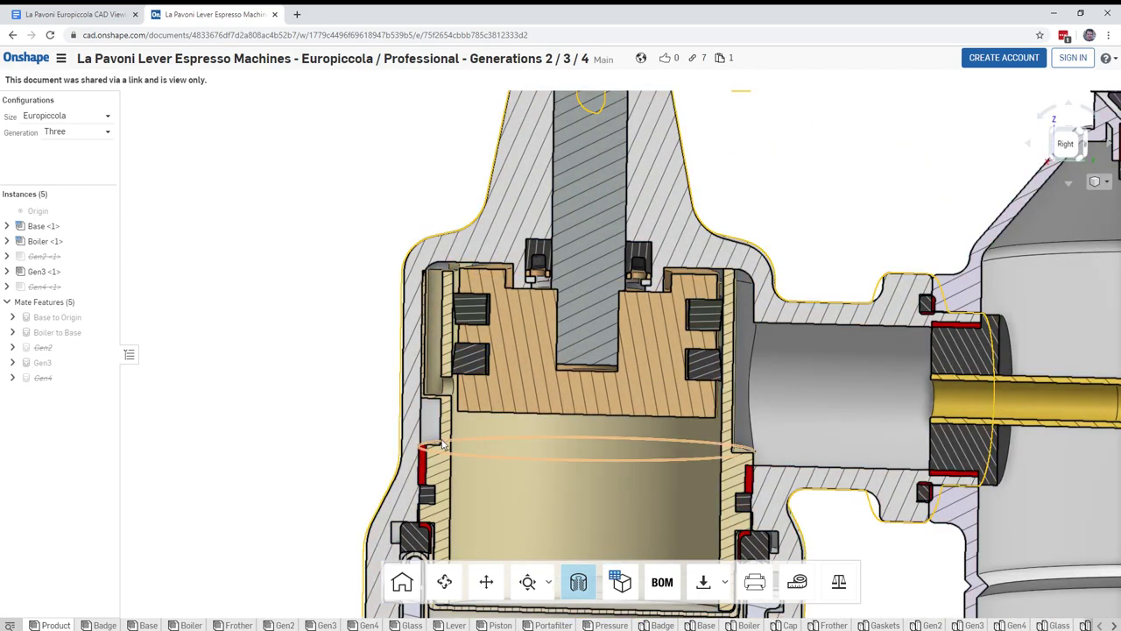
# Step: Examine the chamber between the raised piston and the filter basket, and view the group head together with the boiler
pyautogui.moveTo(558, 469); pyautogui.dragTo(582, 451, button='middle')
pyautogui.moveTo(581, 452); pyautogui.dragTo(545, 446, button='right')
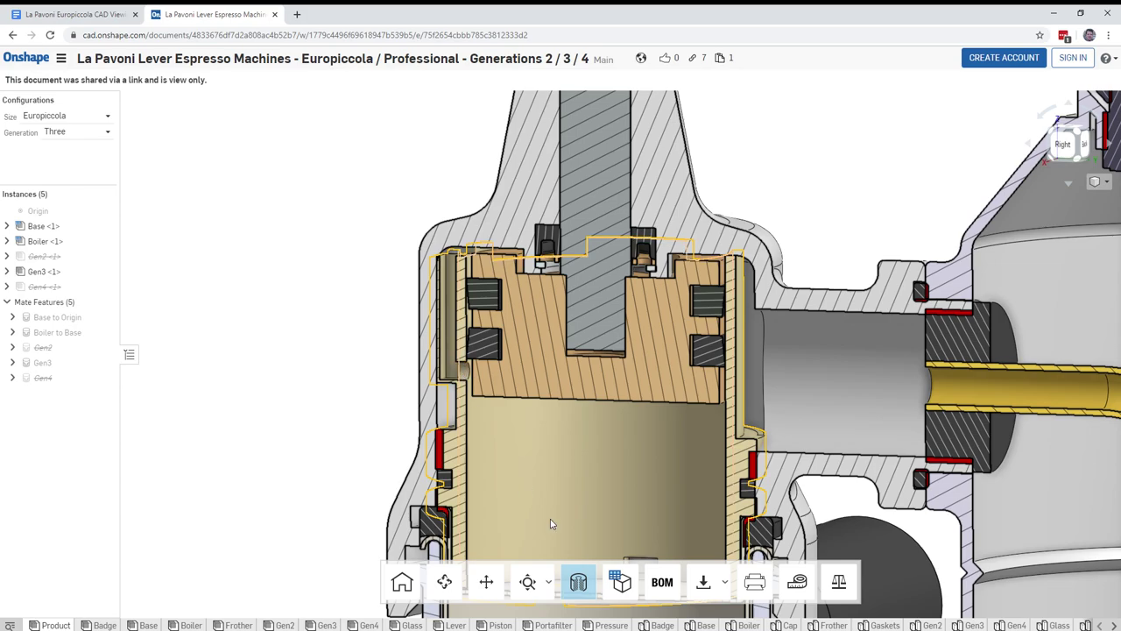
pyautogui.moveTo(565, 485); pyautogui.dragTo(619, 337, button='middle')
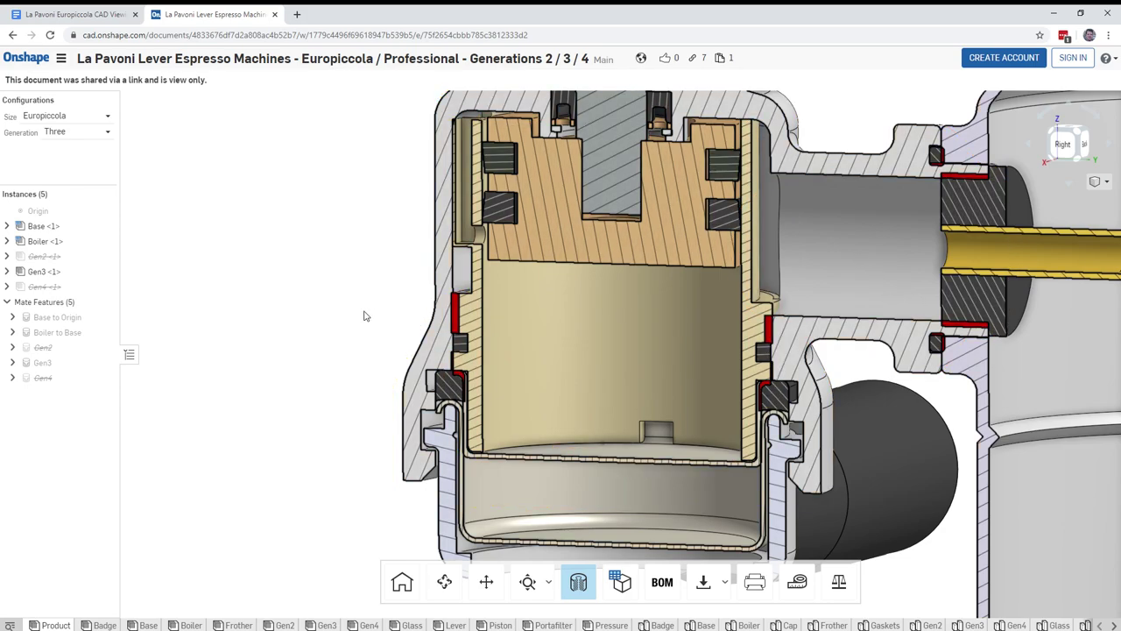
pyautogui.scroll(8, 365, 316)
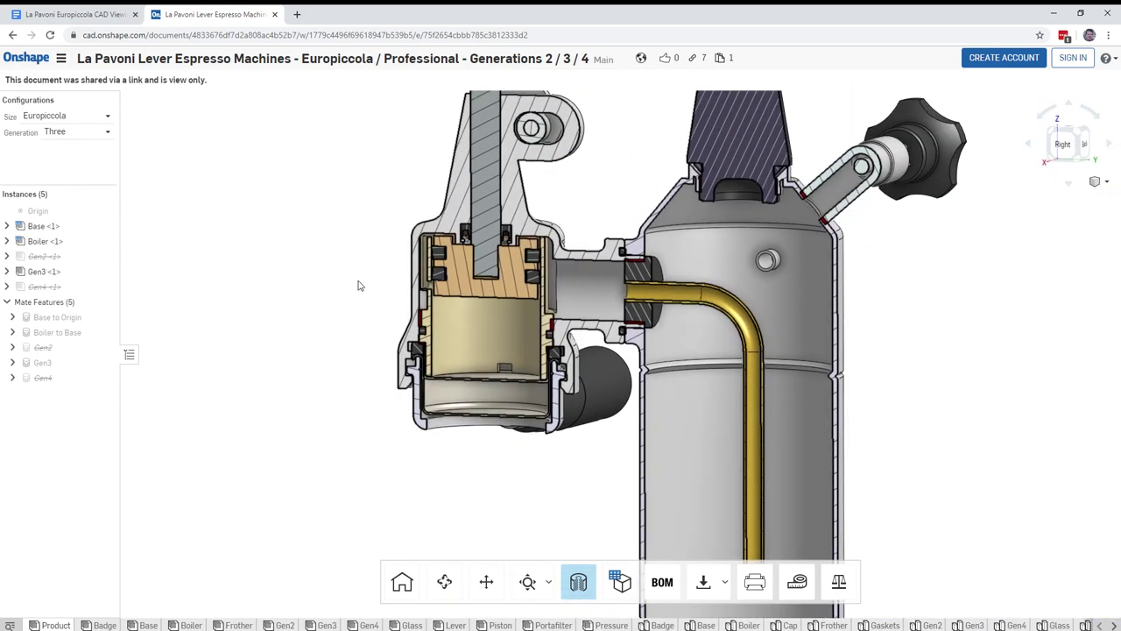
pyautogui.scroll(10, 388, 331)
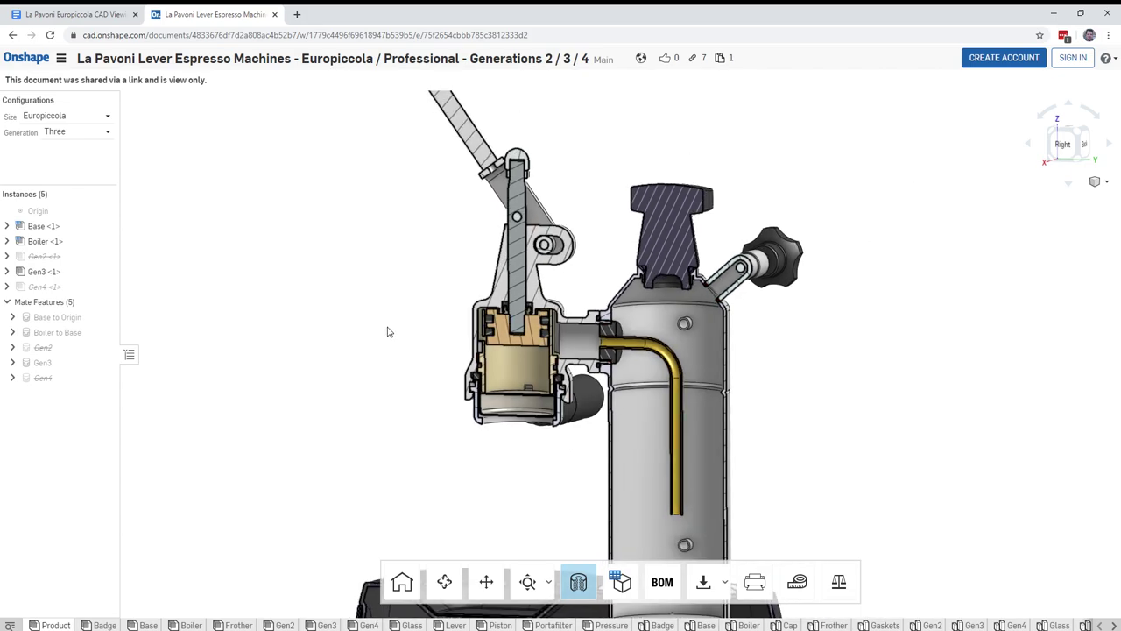
# Step: Lower the lever arm partway and examine the Generation Three piston's upper seal beside the sleeve's inlet hole in close-up
pyautogui.moveTo(387, 326); pyautogui.dragTo(437, 330, button='middle')
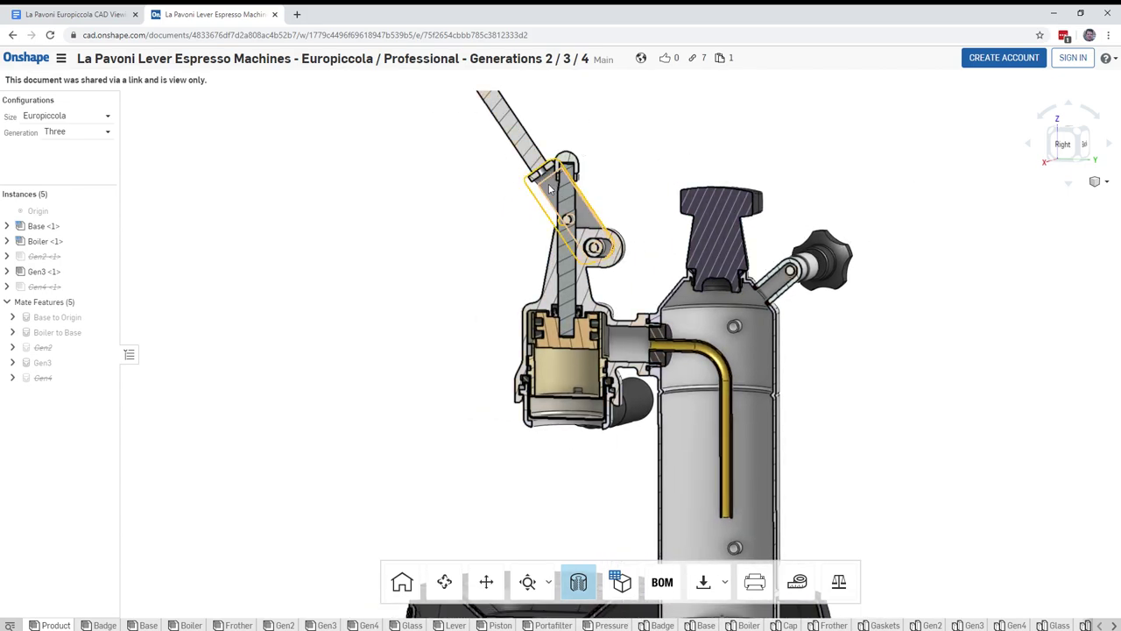
pyautogui.moveTo(541, 214)
pyautogui.mouseDown()
pyautogui.moveTo(531, 210)
pyautogui.moveTo(536, 225)
pyautogui.mouseUp()
pyautogui.scroll(5, 541, 354)
pyautogui.scroll(-10, 541, 354)
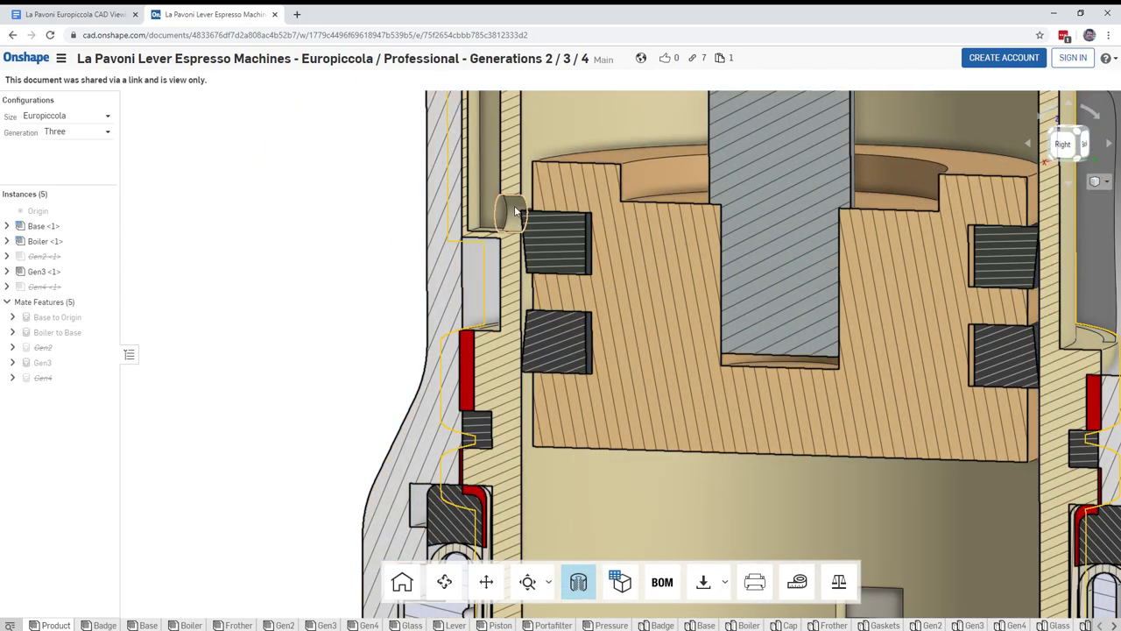
pyautogui.scroll(8, 515, 210)
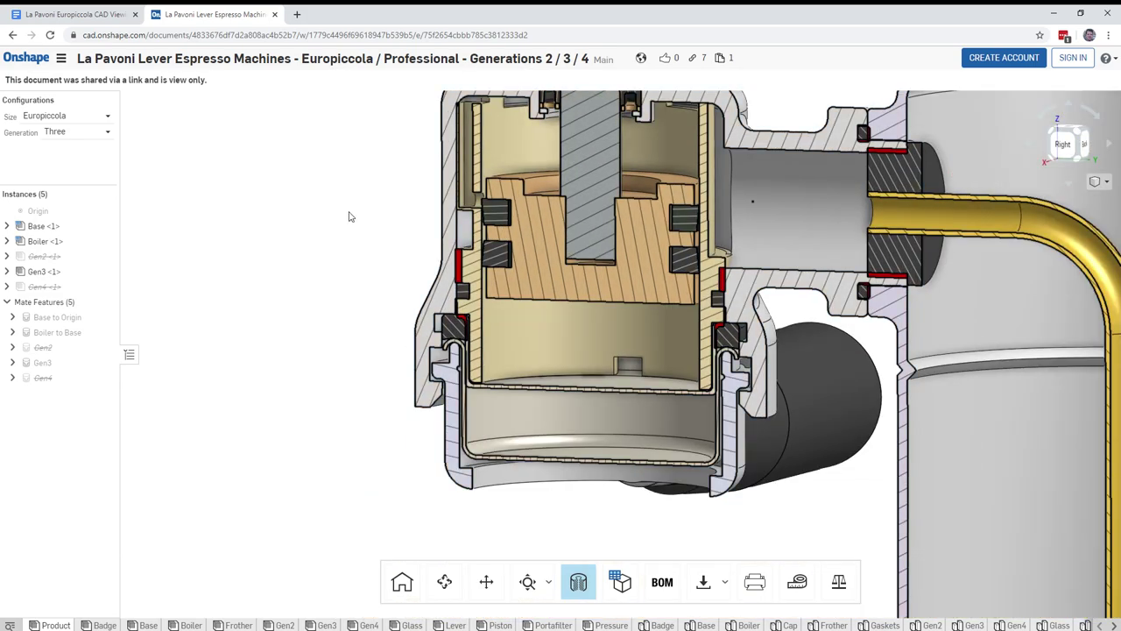
# Step: Lower the lever arm further to push the Generation Three piston to the bottom of its sleeve, just above the filter basket
pyautogui.moveTo(349, 216); pyautogui.dragTo(441, 334, button='middle')
pyautogui.scroll(4, 432, 268)
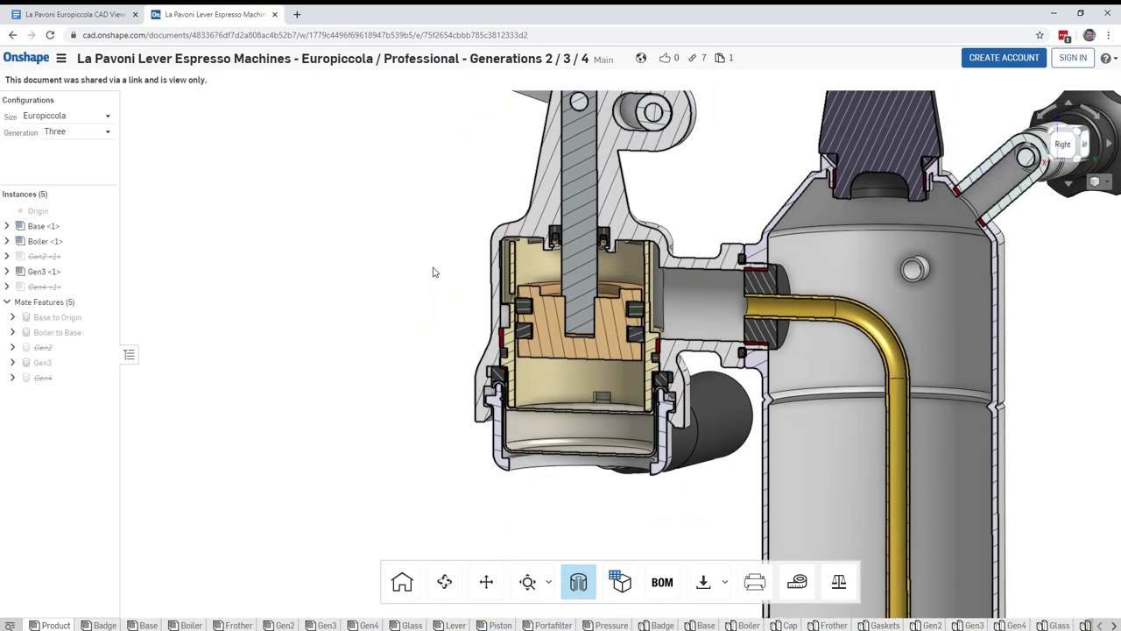
pyautogui.moveTo(422, 259); pyautogui.dragTo(451, 326, button='middle')
pyautogui.moveTo(538, 126); pyautogui.dragTo(527, 226)
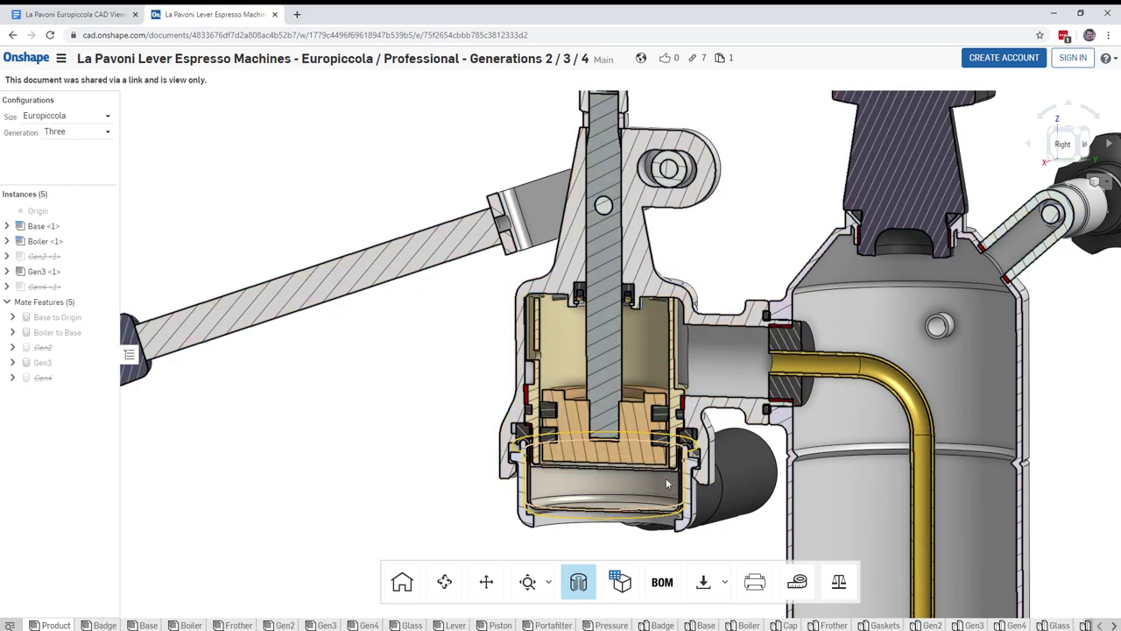
pyautogui.moveTo(664, 477); pyautogui.dragTo(650, 496, button='middle')
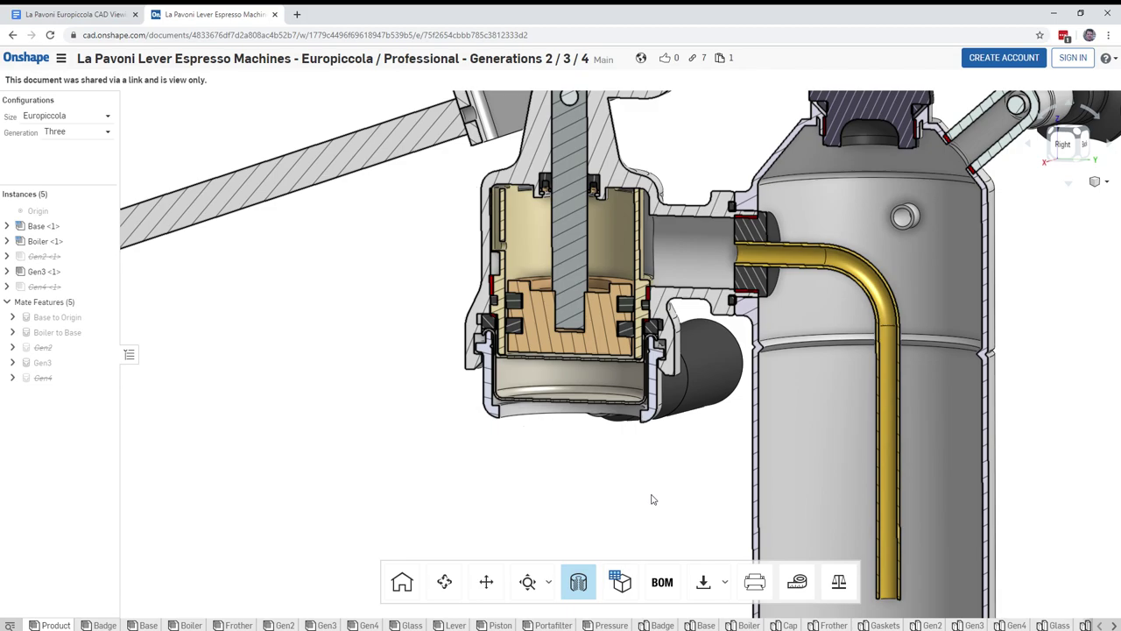
# Step: Set the machine's generation configuration to Four and inspect its sectioned group head and piston
pyautogui.click(61, 138)
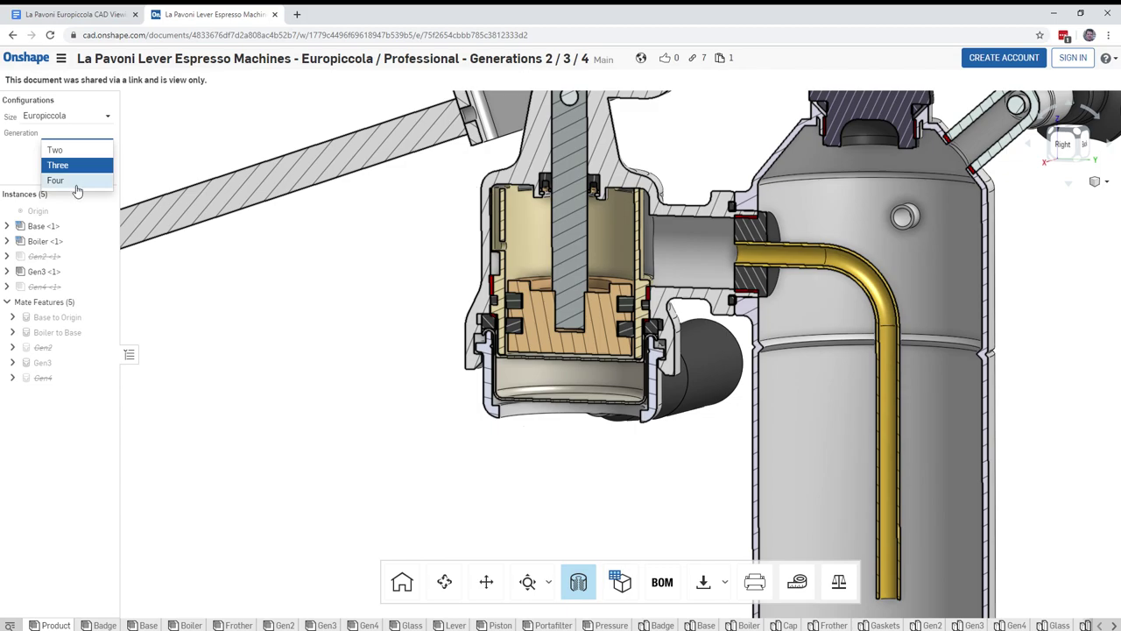
pyautogui.click(77, 180)
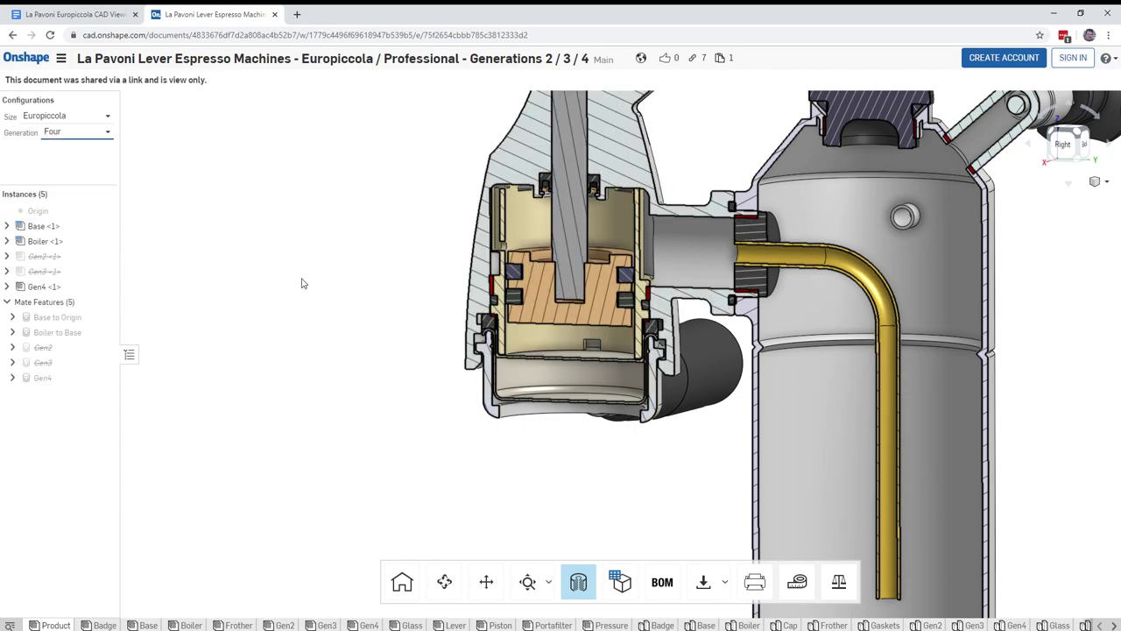
pyautogui.moveTo(303, 283); pyautogui.dragTo(263, 303, button='right')
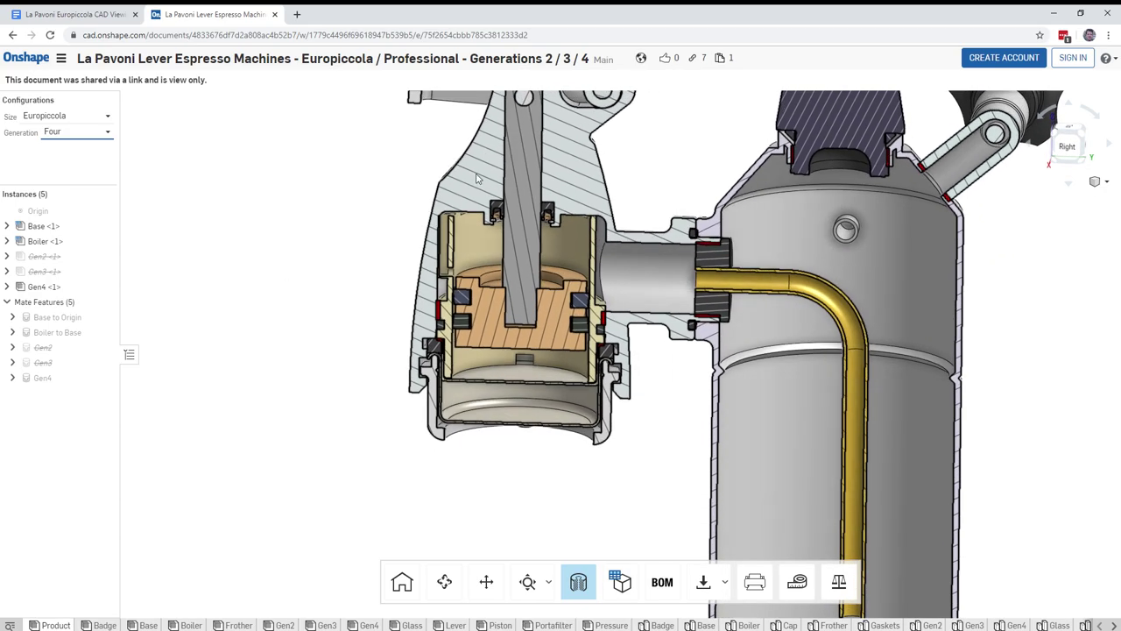
pyautogui.moveTo(427, 244); pyautogui.dragTo(363, 266, button='right')
pyautogui.scroll(3, 364, 267)
pyautogui.scroll(-5, 364, 267)
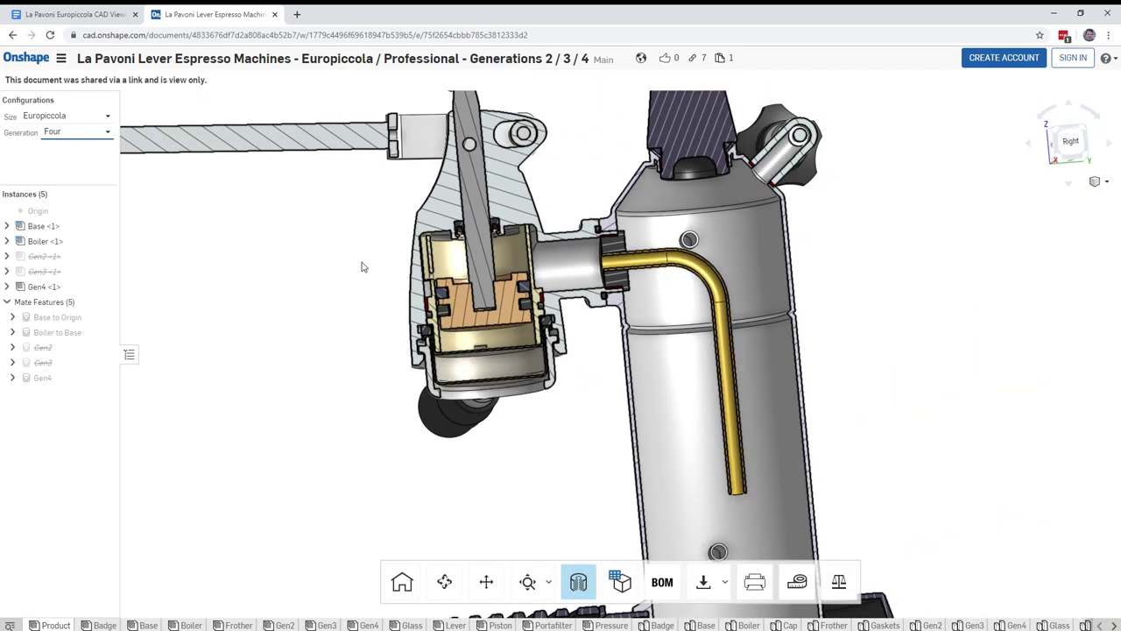
# Step: Examine the Generation Four piston, its tilted rod and the passage from the boiler's dip tube into the group head
pyautogui.moveTo(364, 266); pyautogui.dragTo(456, 263, button='middle')
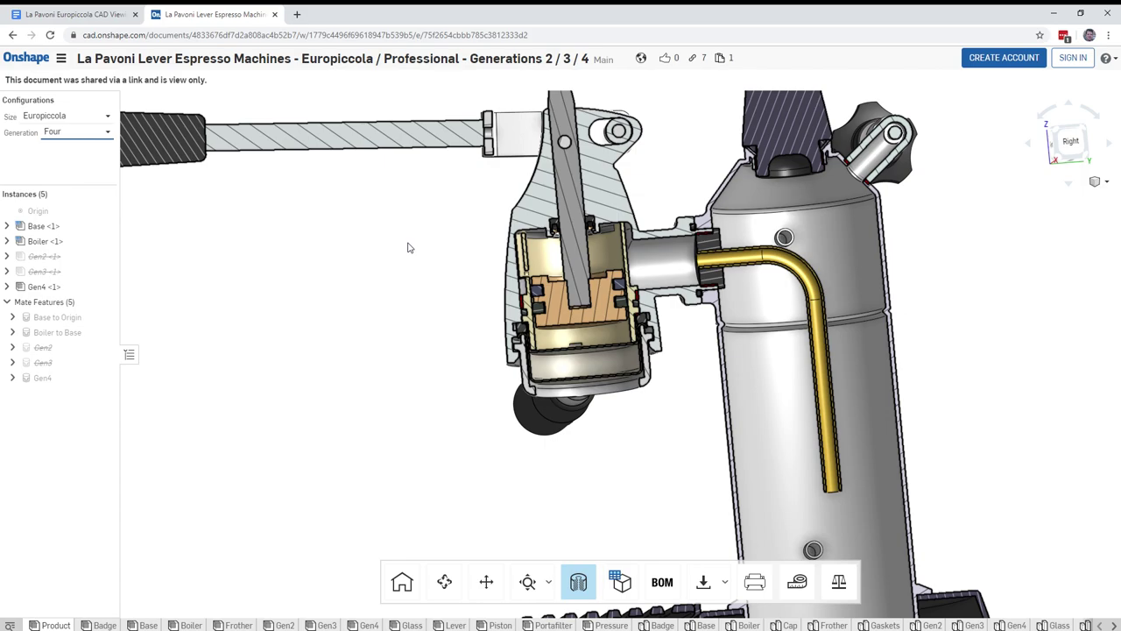
pyautogui.scroll(1, 702, 408)
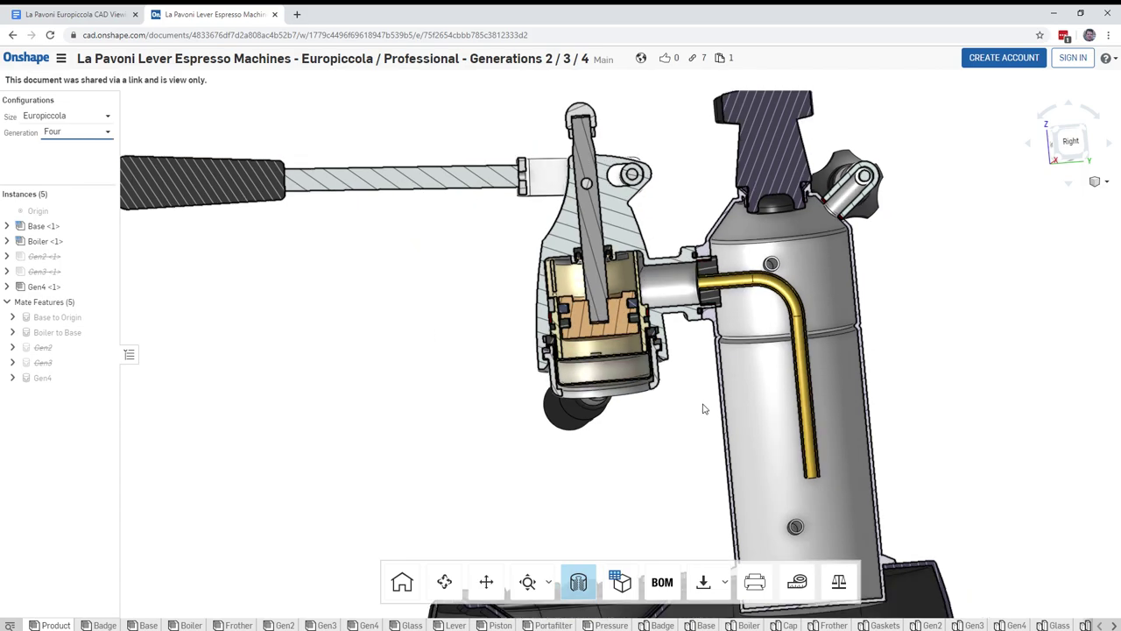
pyautogui.scroll(2, 674, 401)
pyautogui.moveTo(688, 368); pyautogui.dragTo(701, 435, button='right')
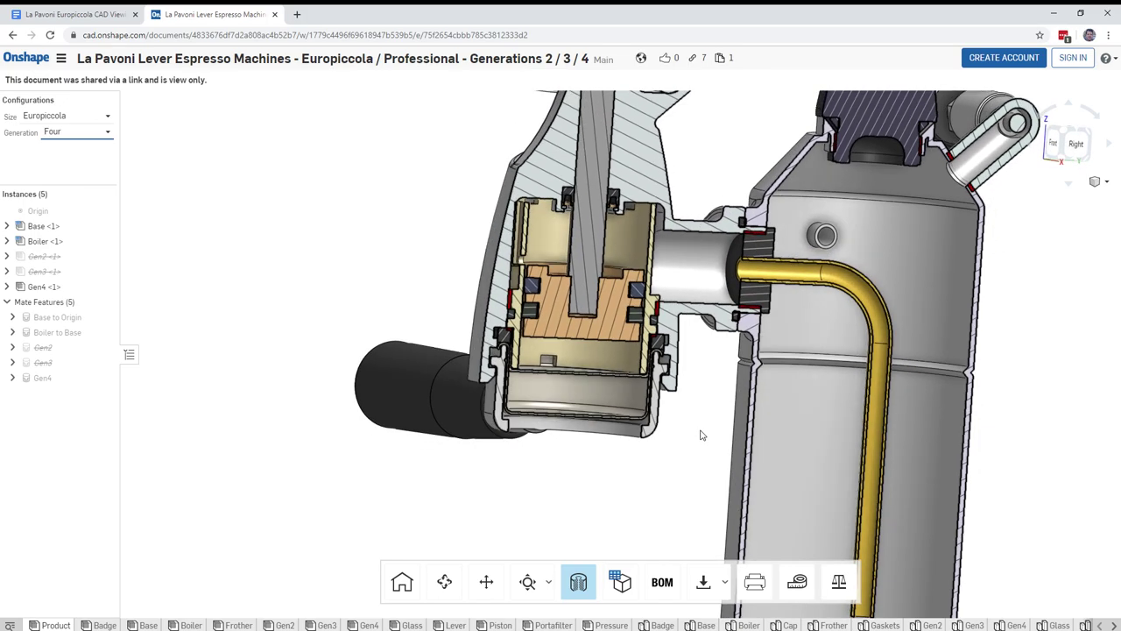
pyautogui.scroll(3, 692, 436)
pyautogui.scroll(-8, 689, 430)
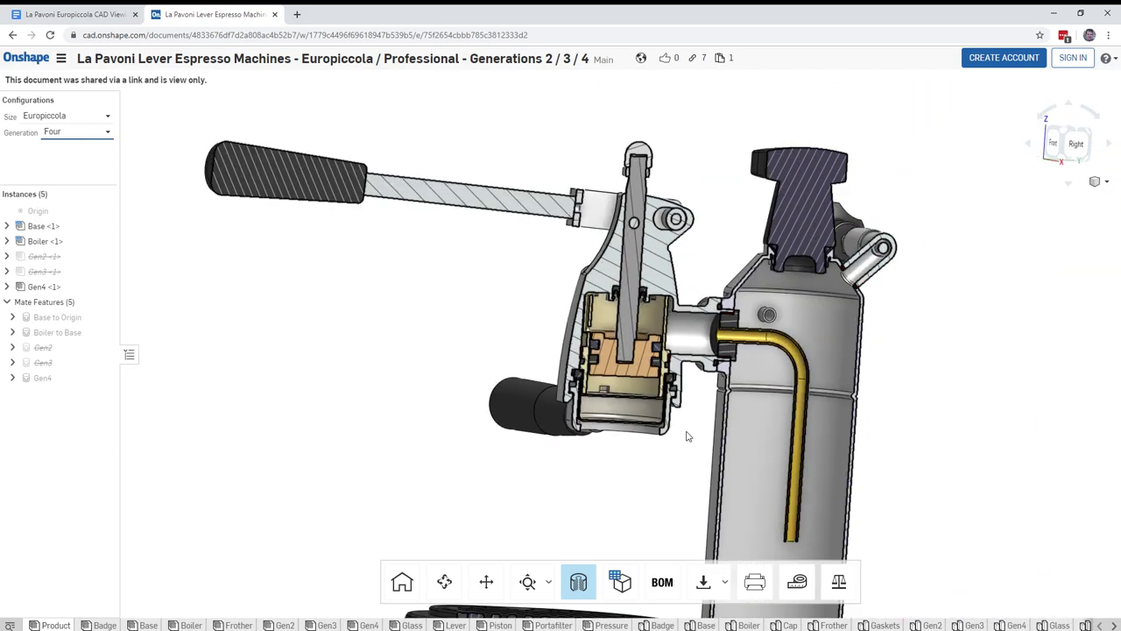
# Step: Examine the sectioned boiler, its dip tube and the hollow base, and view the whole Generation Four machine in section
pyautogui.moveTo(909, 452); pyautogui.dragTo(843, 310, button='middle')
pyautogui.moveTo(844, 310); pyautogui.dragTo(795, 326, button='right')
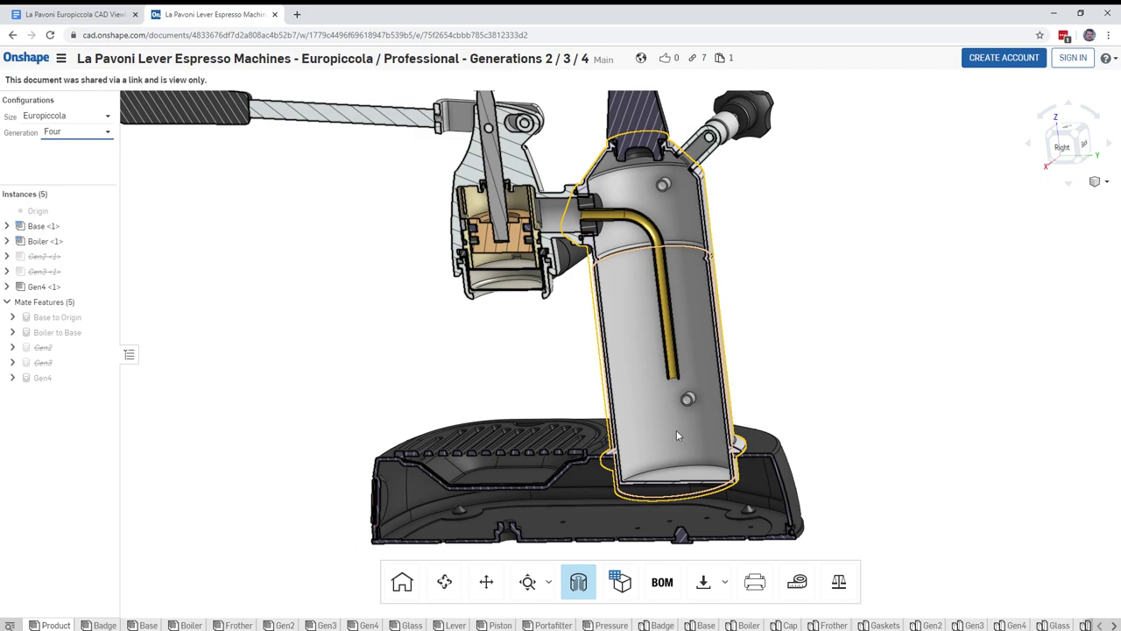
pyautogui.moveTo(676, 430); pyautogui.dragTo(743, 375, button='middle')
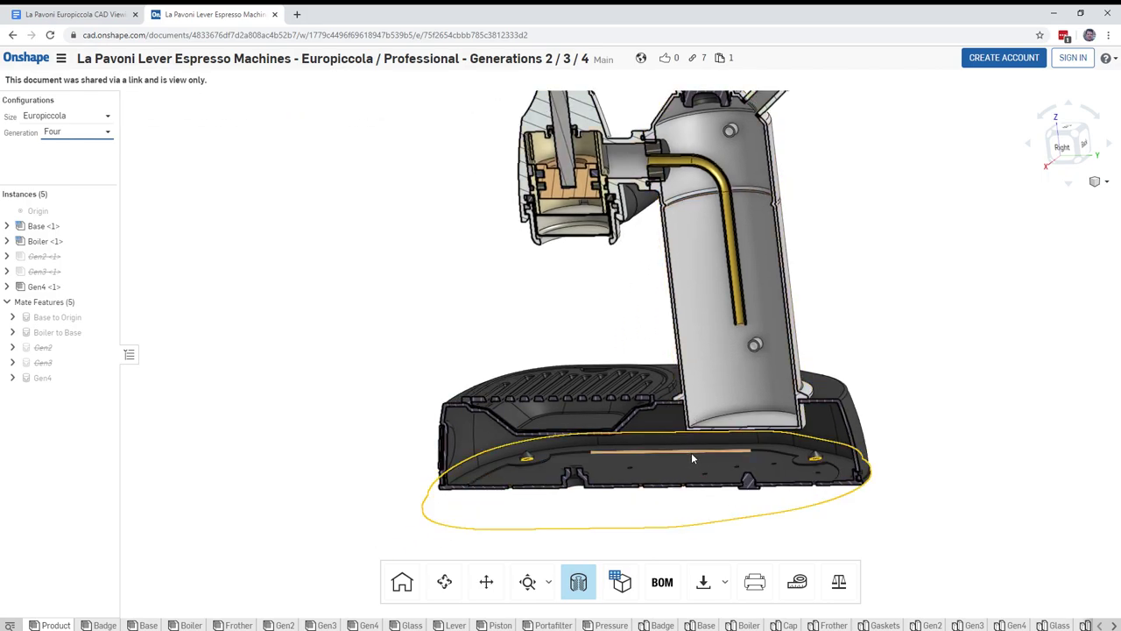
pyautogui.moveTo(437, 296); pyautogui.dragTo(434, 373, button='middle')
pyautogui.moveTo(434, 374); pyautogui.dragTo(478, 370, button='right')
pyautogui.scroll(2, 430, 395)
pyautogui.scroll(2, 485, 372)
pyautogui.scroll(-4, 485, 371)
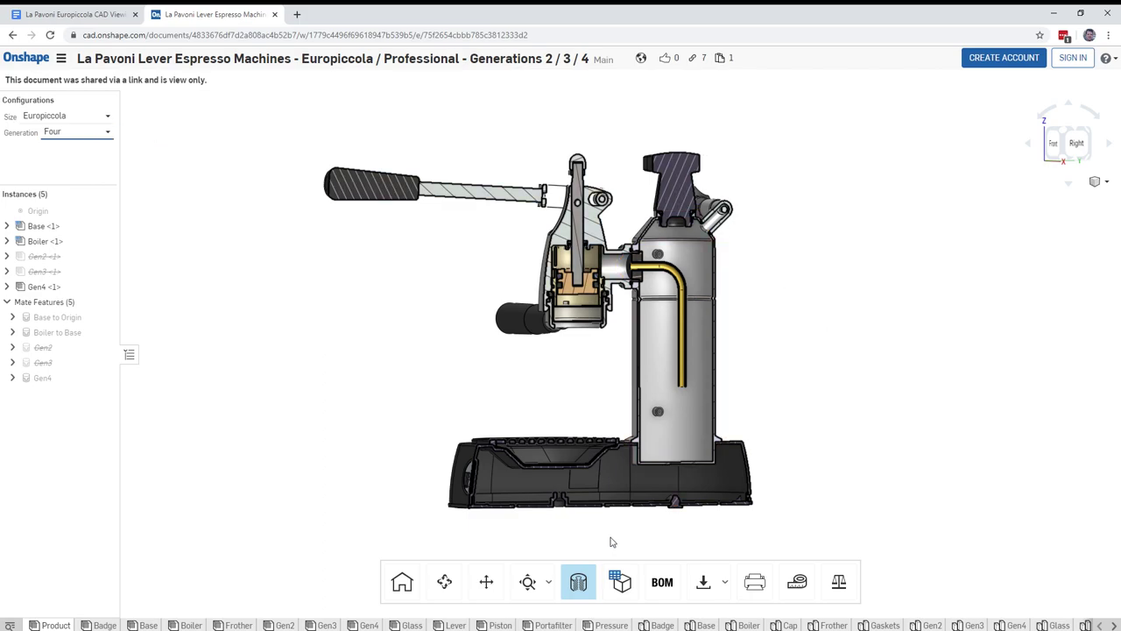
# Step: Remove the section view from the Generation Four machine and restore the default home view of the whole model
pyautogui.click(580, 595)
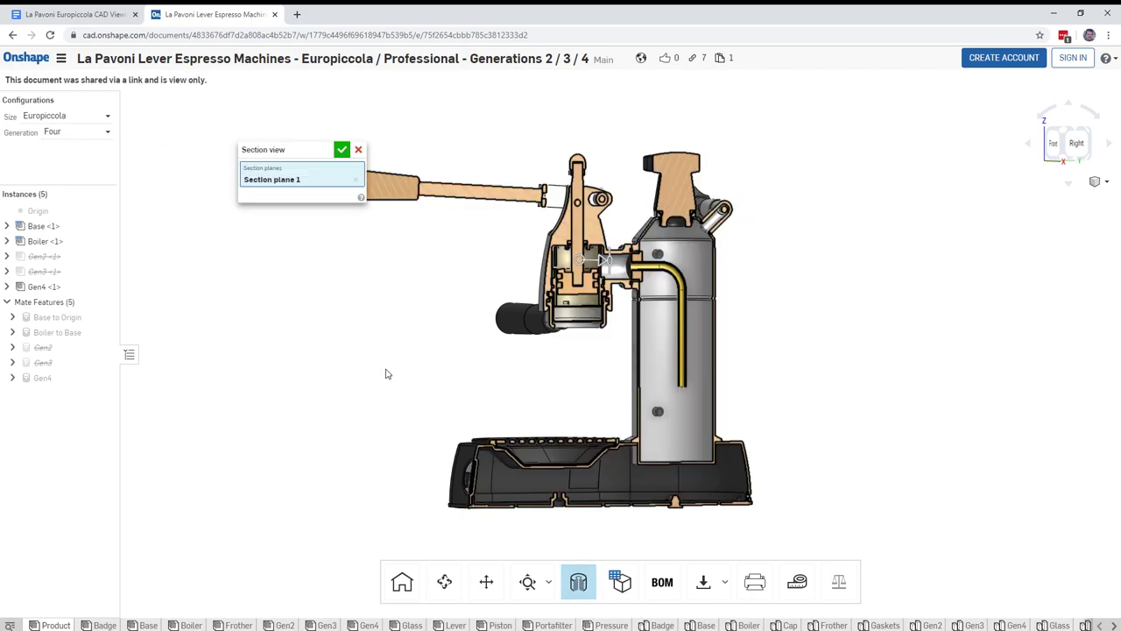
pyautogui.click(359, 151)
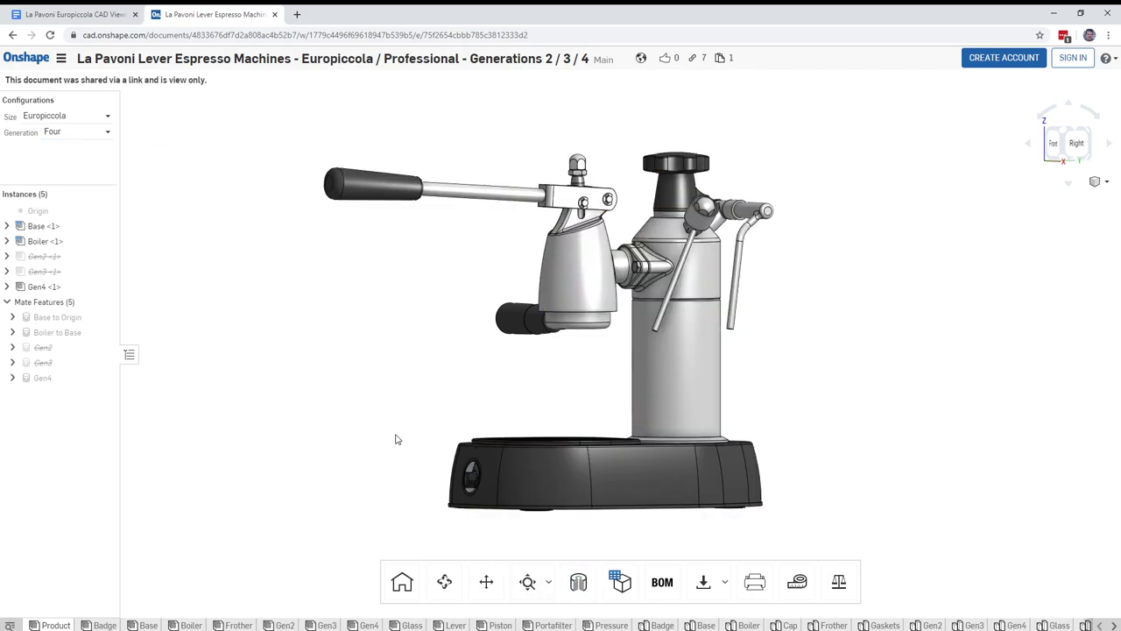
pyautogui.moveTo(394, 430); pyautogui.dragTo(395, 383, button='right')
pyautogui.moveTo(395, 383); pyautogui.dragTo(406, 308, button='middle')
pyautogui.moveTo(407, 308); pyautogui.dragTo(400, 425, button='right')
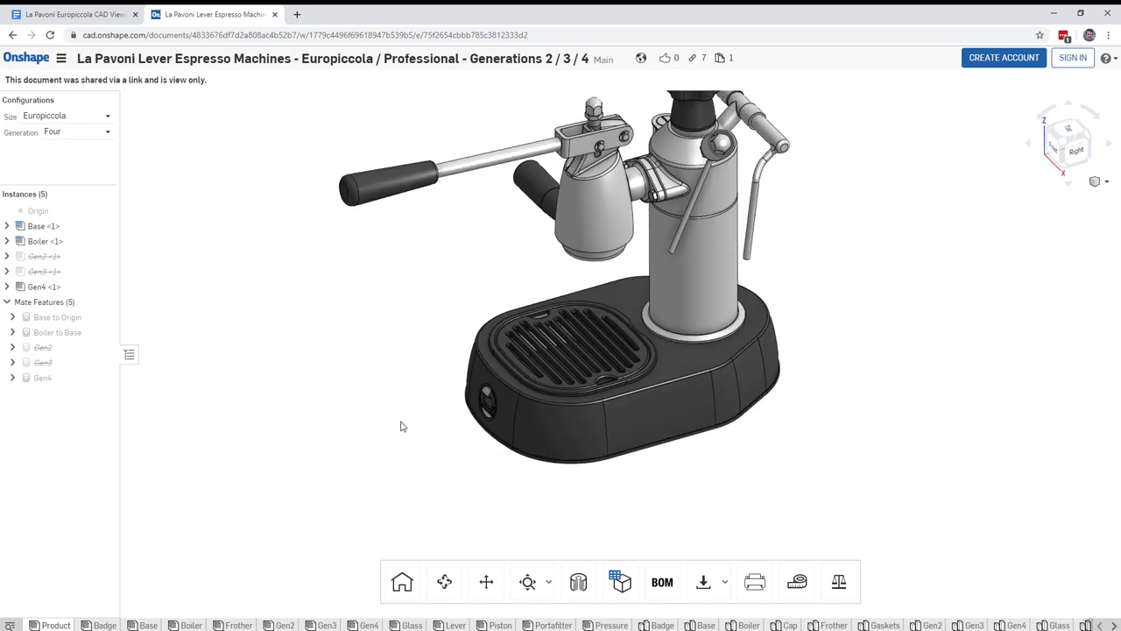
pyautogui.click(403, 585)
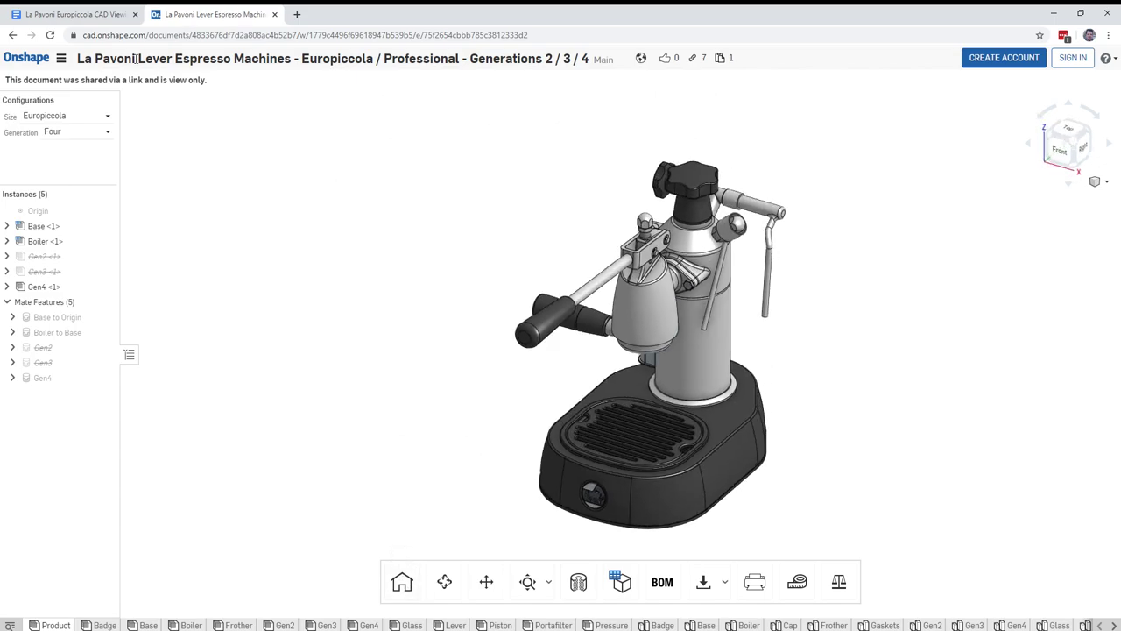
# Step: Switch to the Google Docs CAD viewing guide and review the descriptions of the hi-fidelity and 3D-printing models and the author's profile links
pyautogui.click(91, 16)
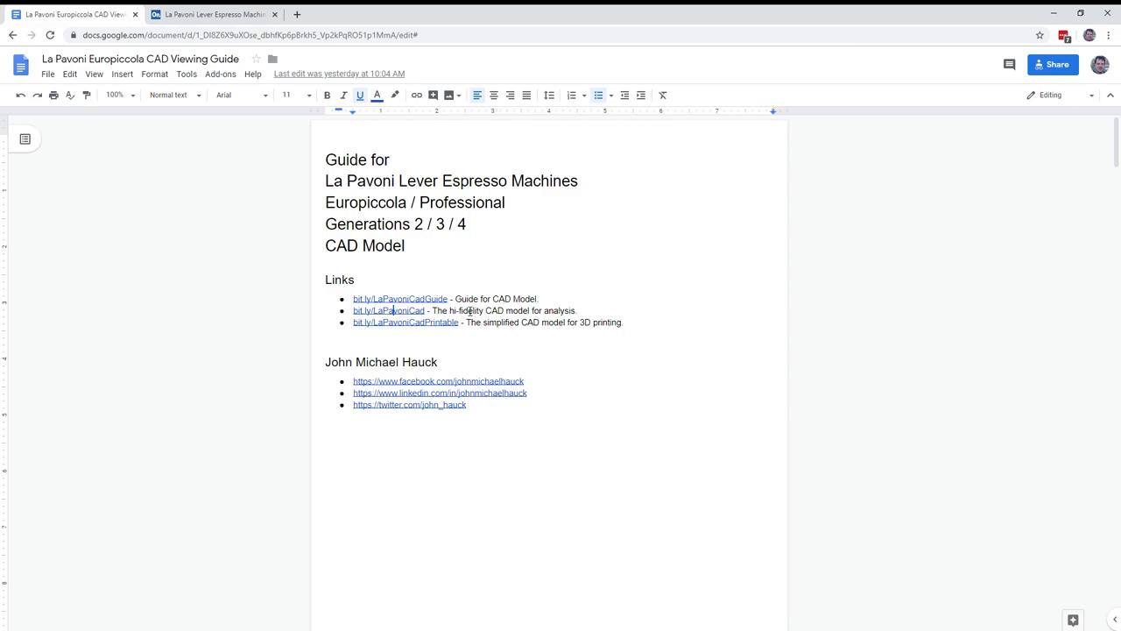
pyautogui.moveTo(449, 311); pyautogui.dragTo(558, 317)
pyautogui.click(556, 312)
pyautogui.moveTo(509, 325); pyautogui.dragTo(603, 329)
pyautogui.click(604, 329)
pyautogui.moveTo(521, 327); pyautogui.dragTo(565, 328)
pyautogui.click(565, 328)
pyautogui.moveTo(493, 404); pyautogui.dragTo(438, 355)
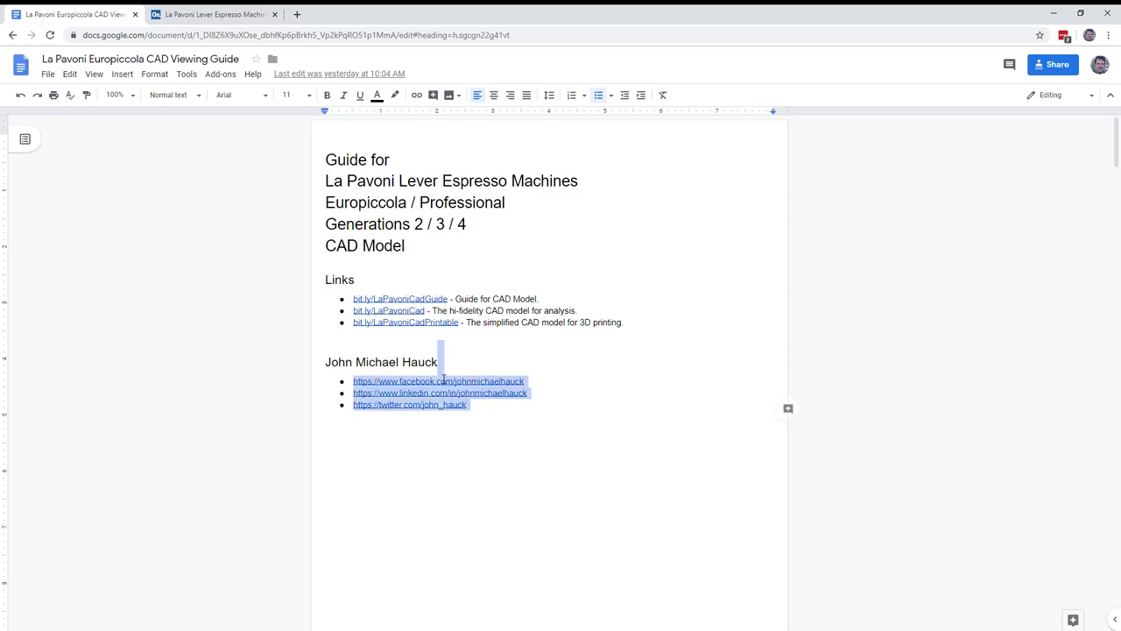
pyautogui.click(583, 370)
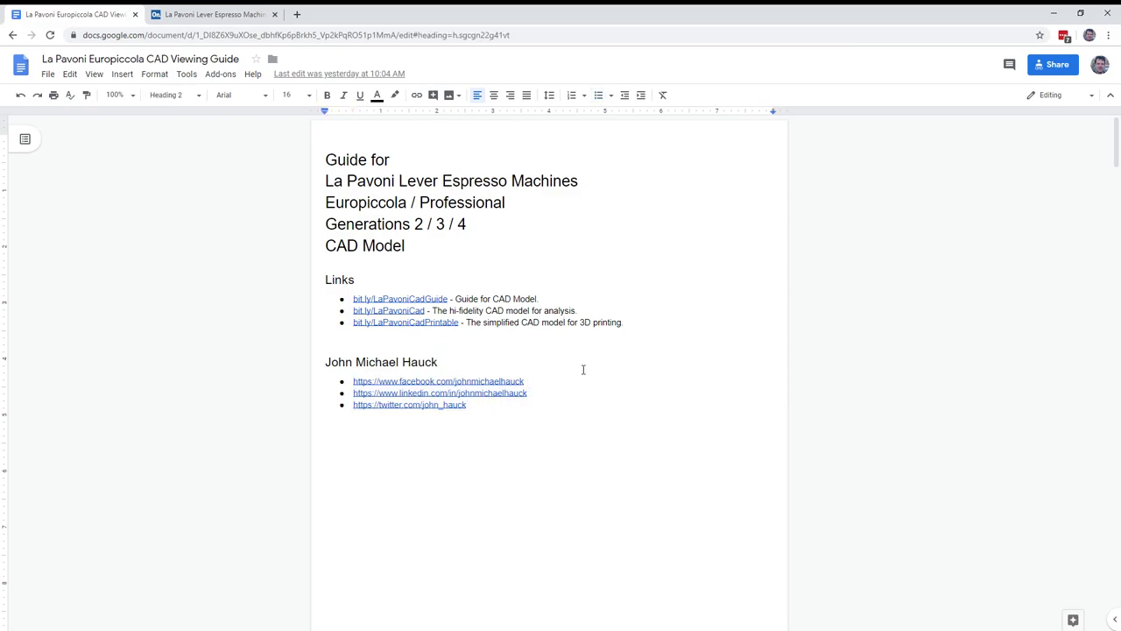